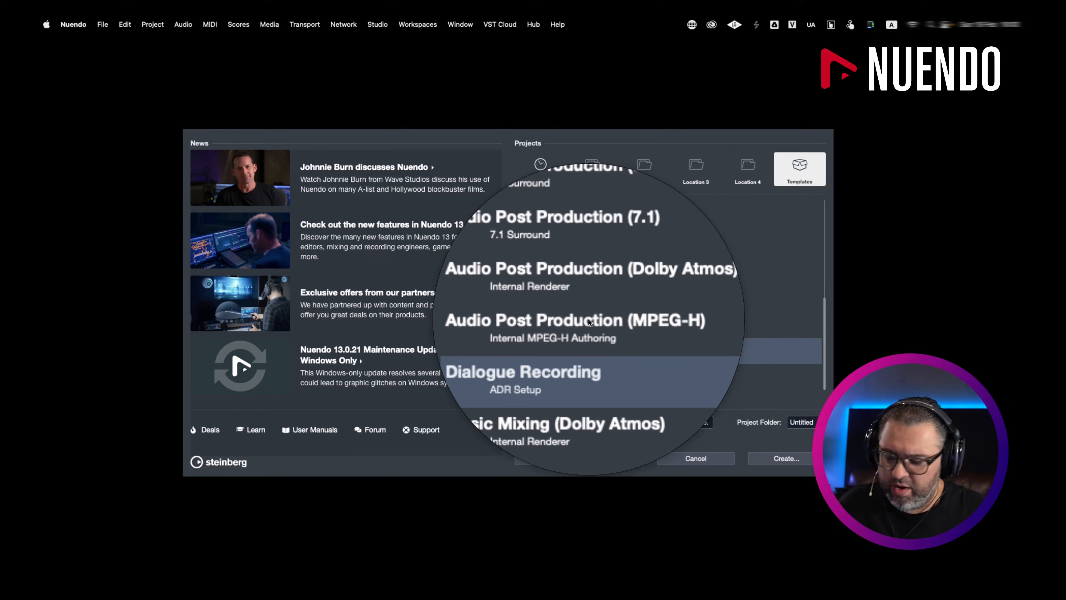
# Create a new project from the Audio Post Production (MPEG-H) template in the MPEGH-Template_V1 folder
pyautogui.click(588, 319)
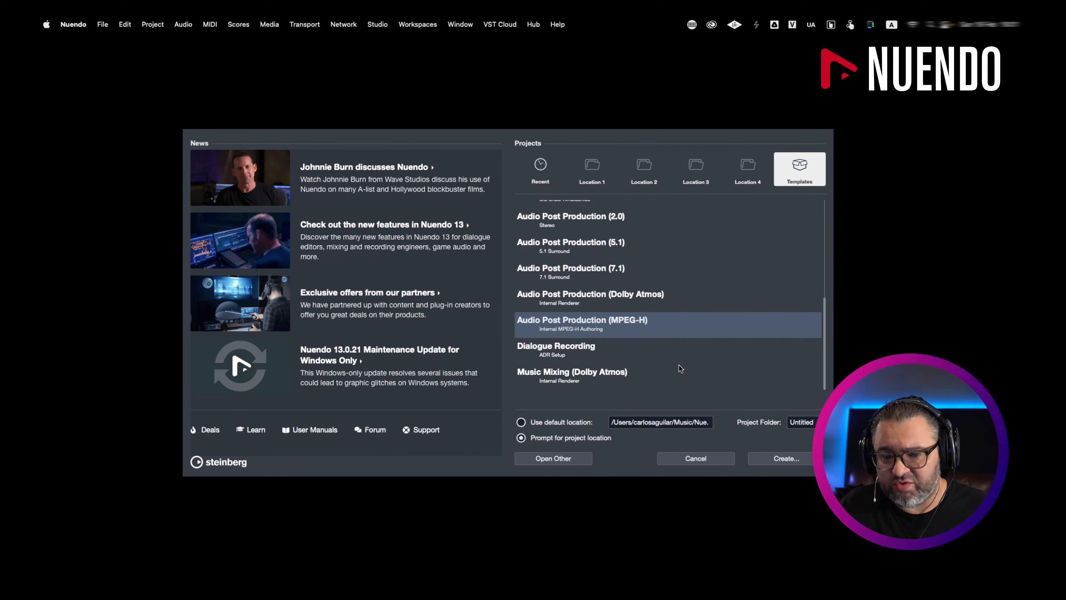
pyautogui.click(781, 460)
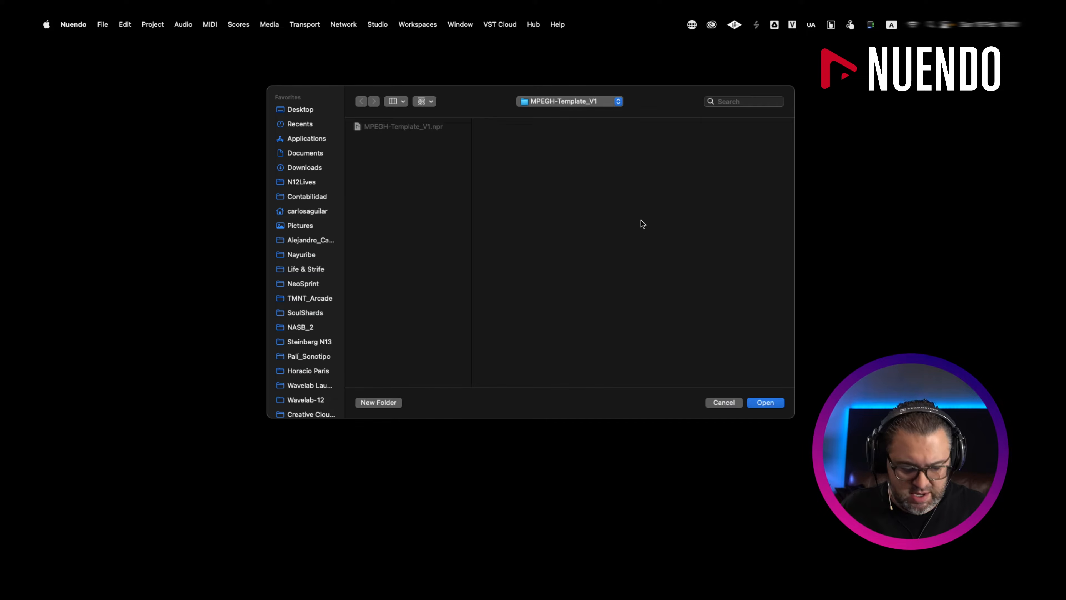
pyautogui.press('Return')
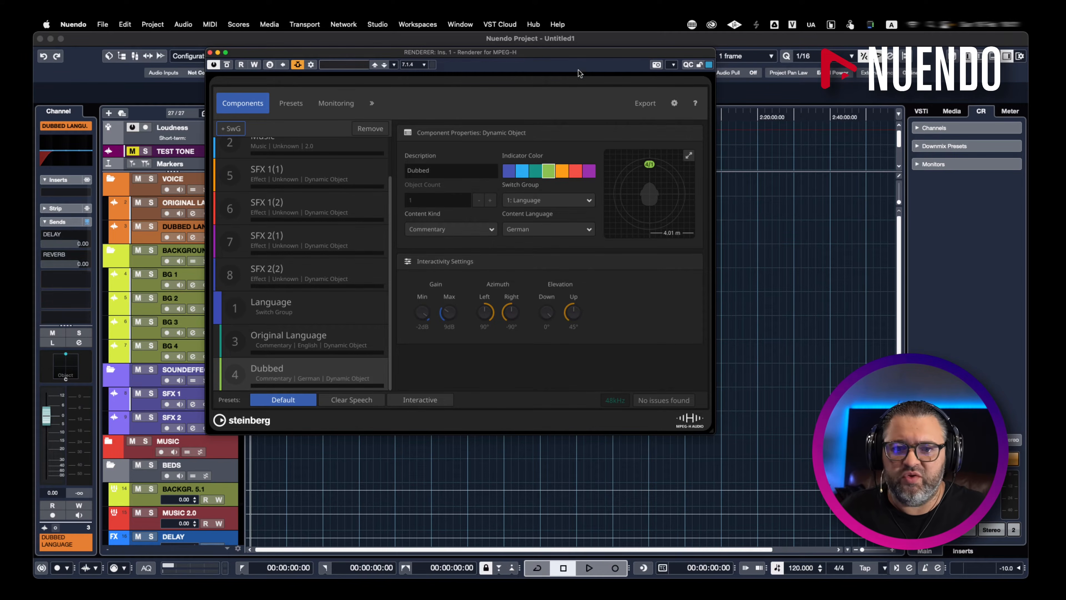
# Move the renderer window out of the way and save the project as MPEGH-Template_V2
pyautogui.moveTo(549, 53); pyautogui.dragTo(625, 102)
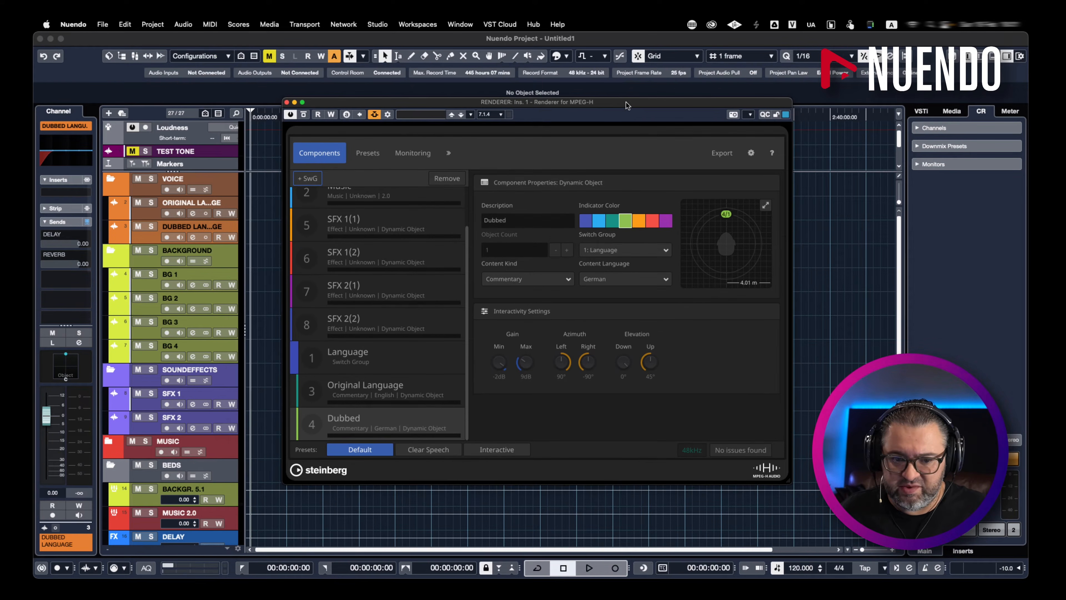
pyautogui.click(543, 41)
pyautogui.press('super+s')
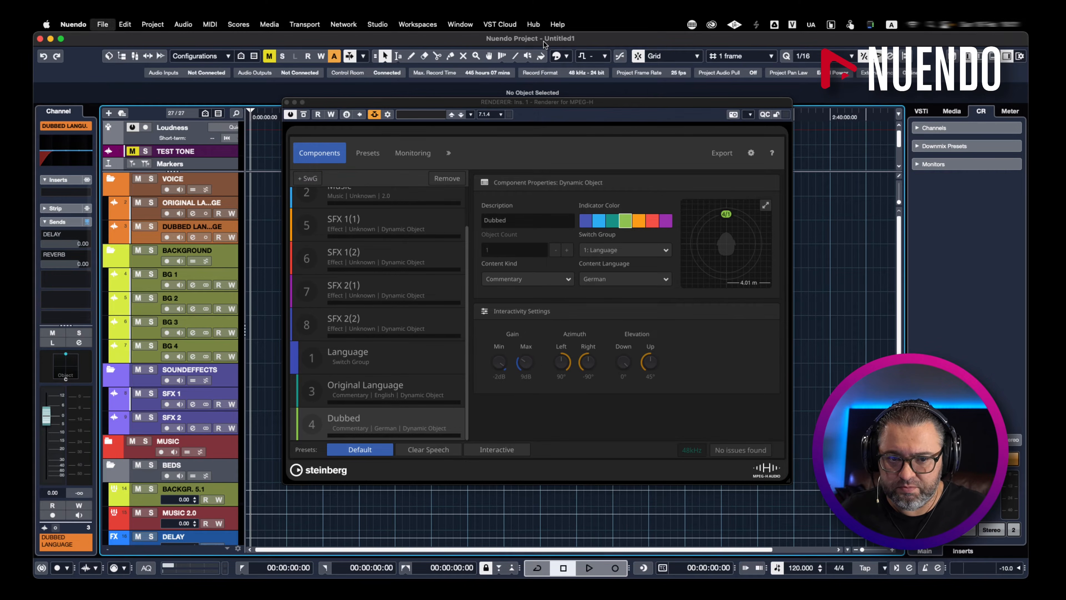
pyautogui.write('MPEGH-Template_V1')
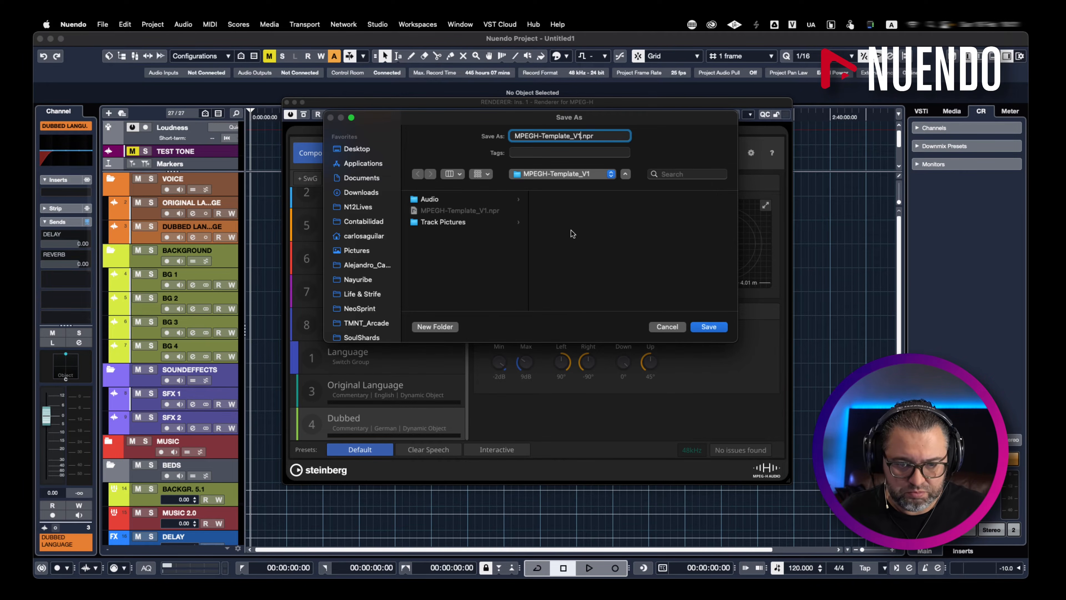
pyautogui.press('BackSpace')
pyautogui.write('2')
pyautogui.press('Return')
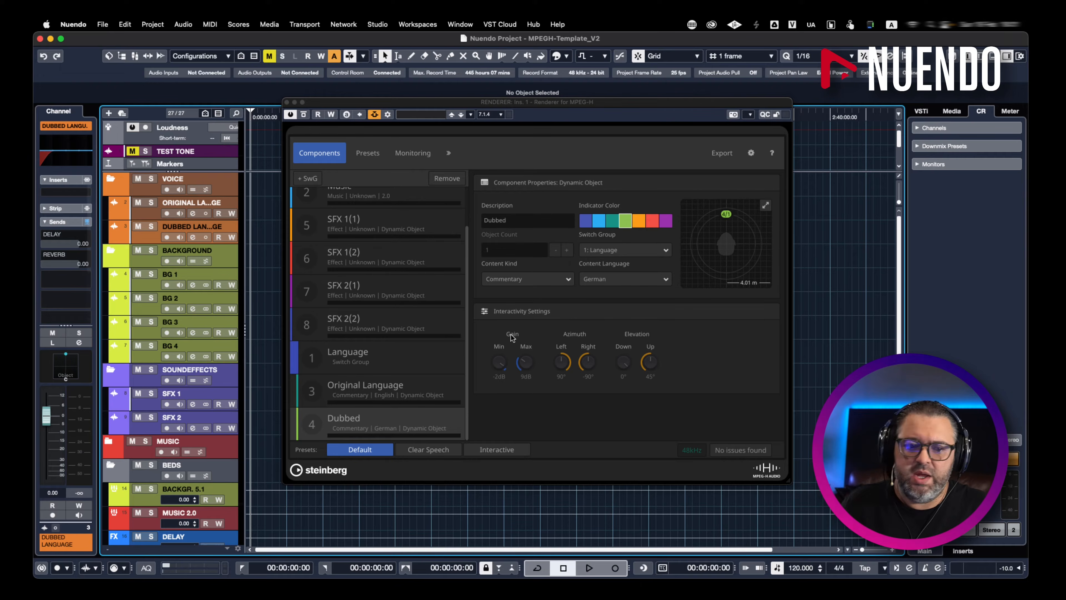
# Open ADM Authoring, place it beside the MPEG-H renderer window and review the list of beds and objects
pyautogui.moveTo(373, 108); pyautogui.dragTo(444, 119)
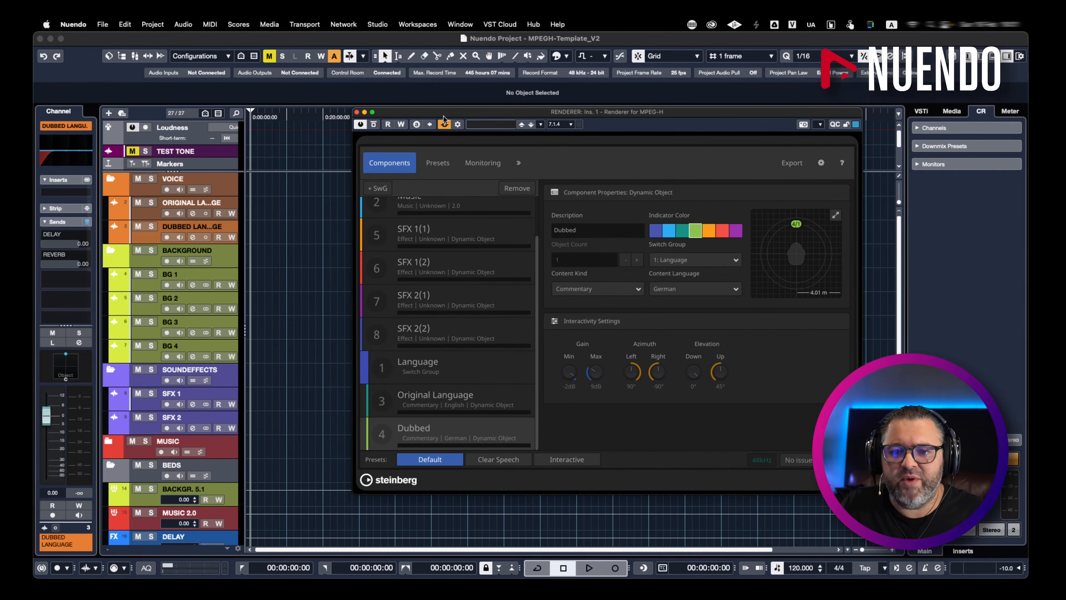
pyautogui.hotkey('alt', 'a')
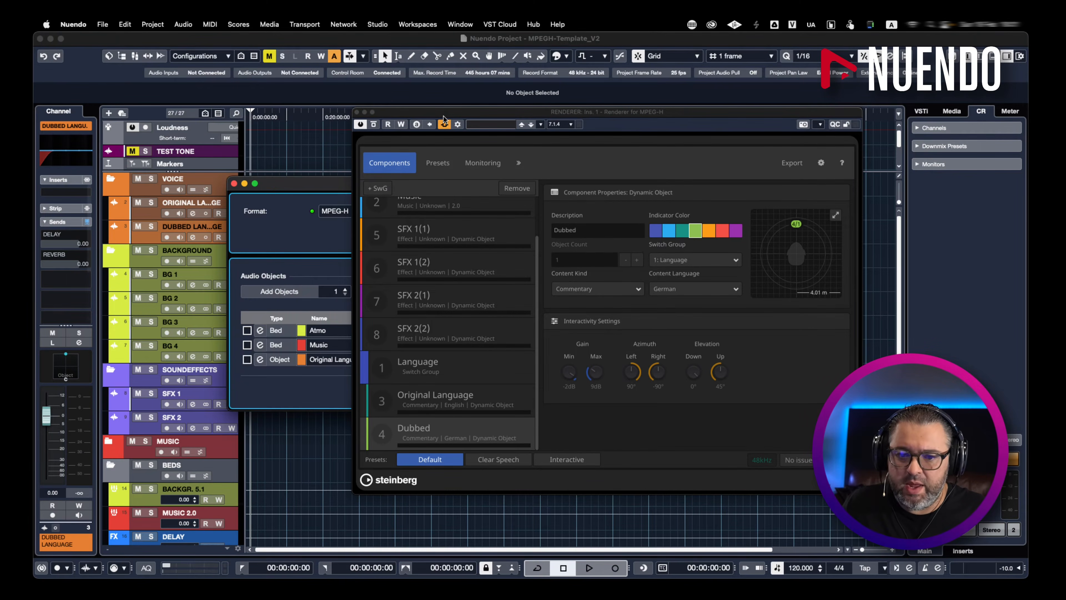
pyautogui.moveTo(382, 118); pyautogui.dragTo(639, 142)
pyautogui.moveTo(530, 191); pyautogui.dragTo(376, 156)
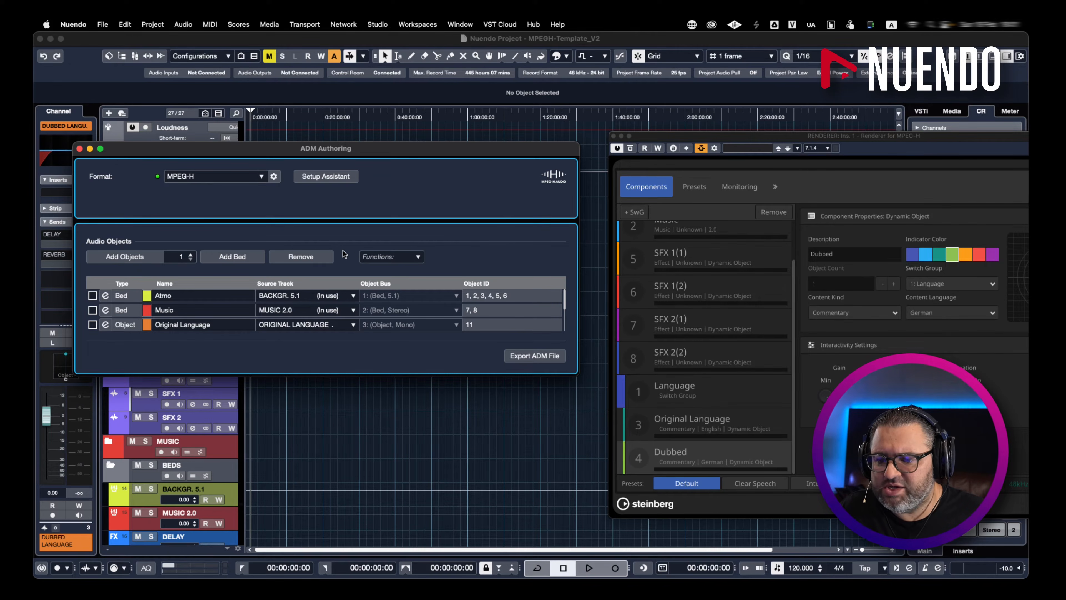
pyautogui.scroll(-3, 398, 300)
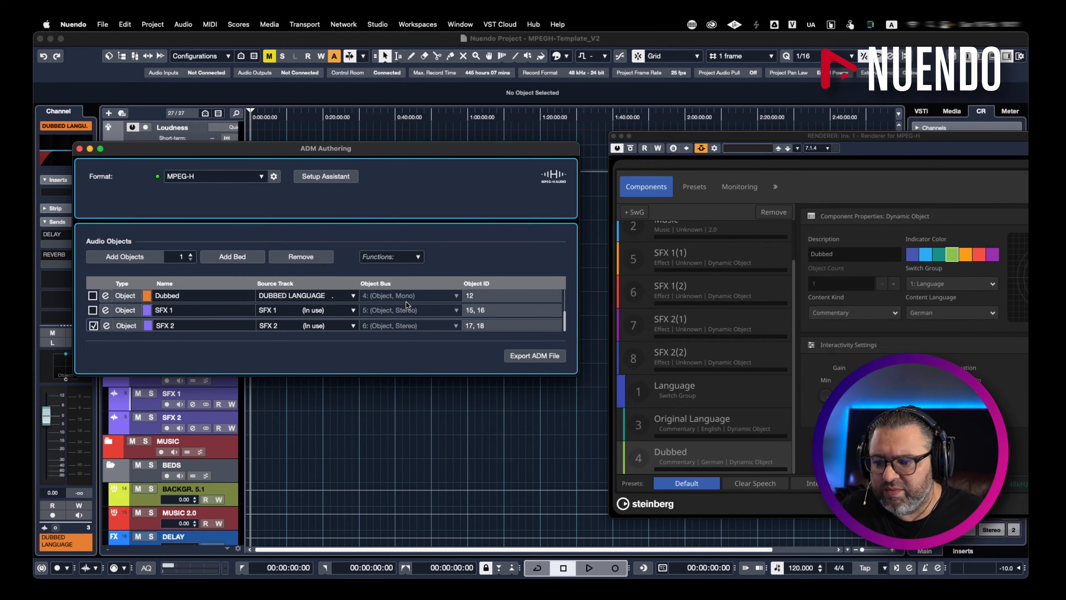
pyautogui.scroll(3, 406, 305)
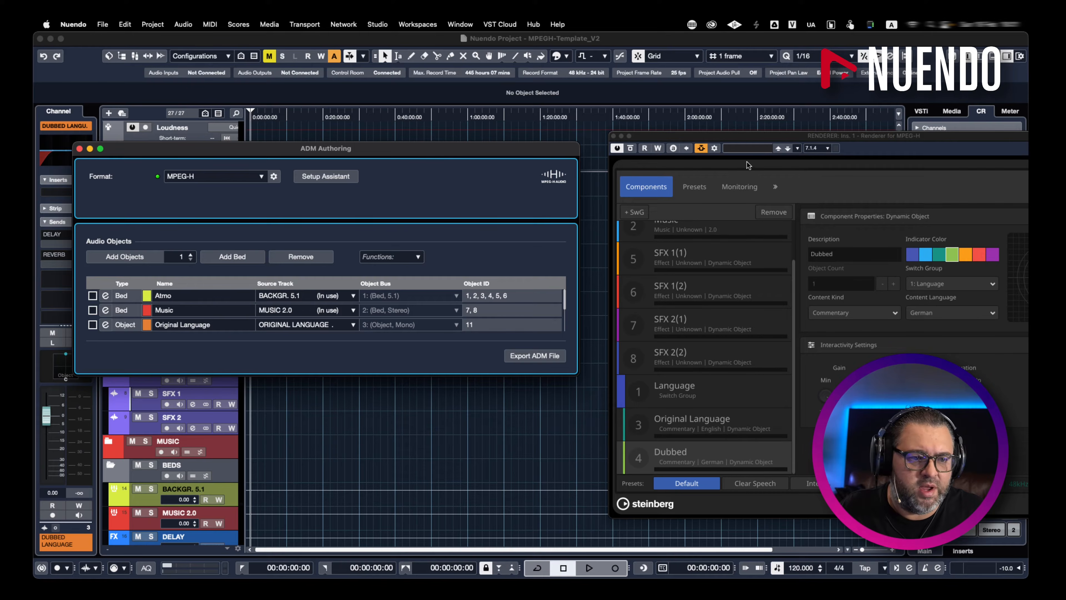
# Review the Default, Clear Speech and Interactive presets in the MPEG-H renderer, then close the renderer and ADM Authoring windows
pyautogui.moveTo(762, 137); pyautogui.dragTo(525, 123)
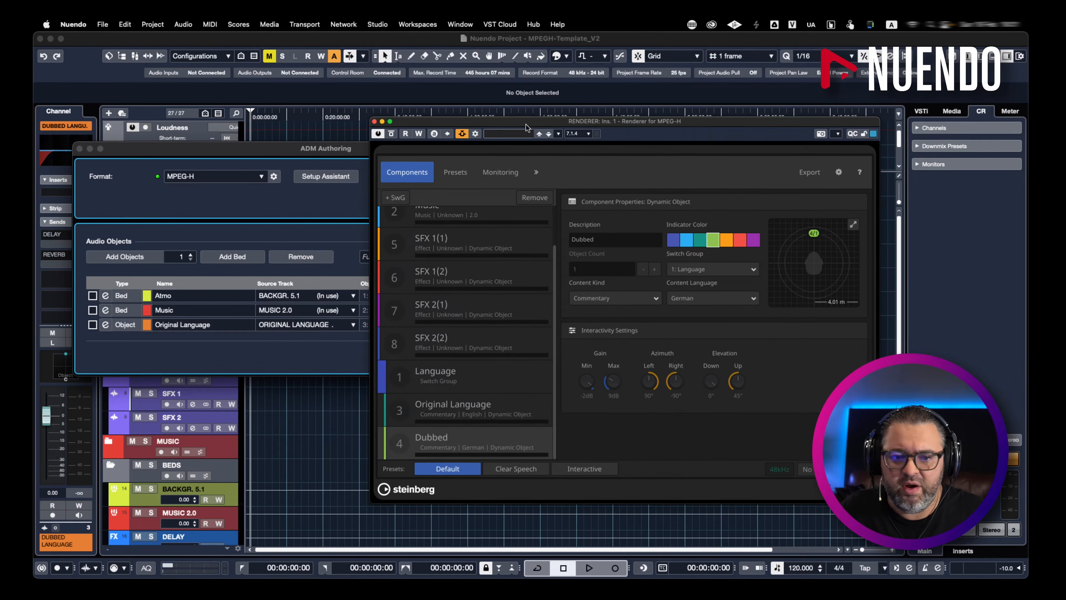
pyautogui.click(456, 173)
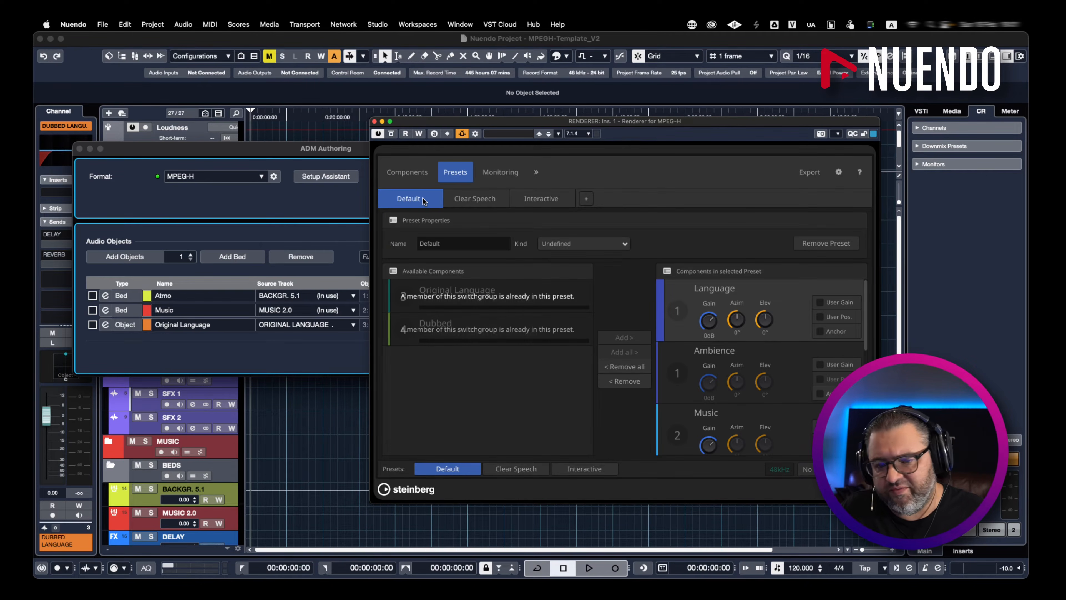
pyautogui.click(484, 196)
pyautogui.click(541, 198)
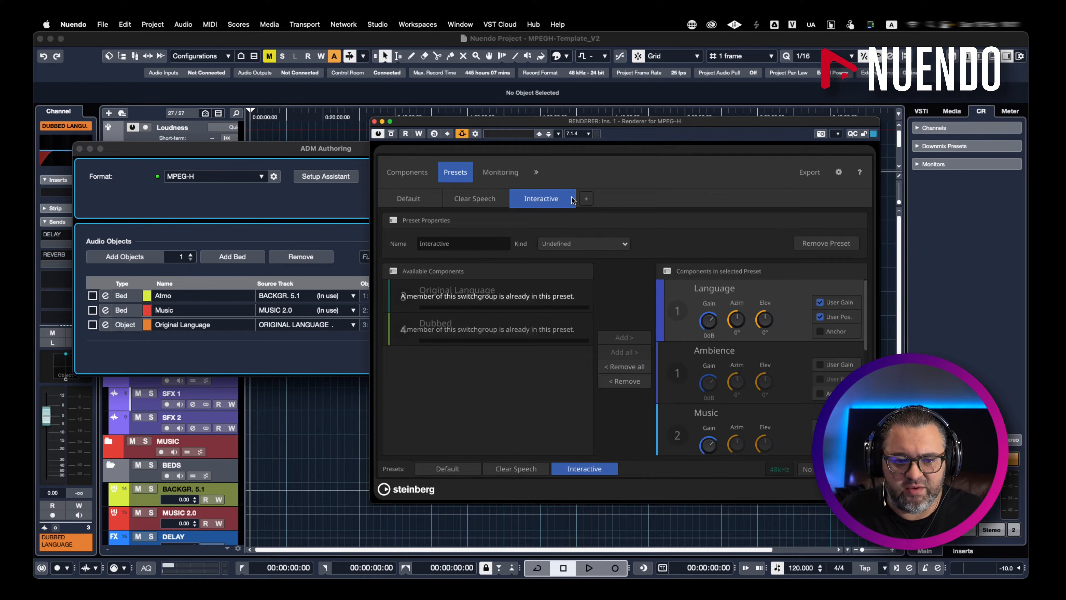
pyautogui.click(484, 174)
pyautogui.click(414, 172)
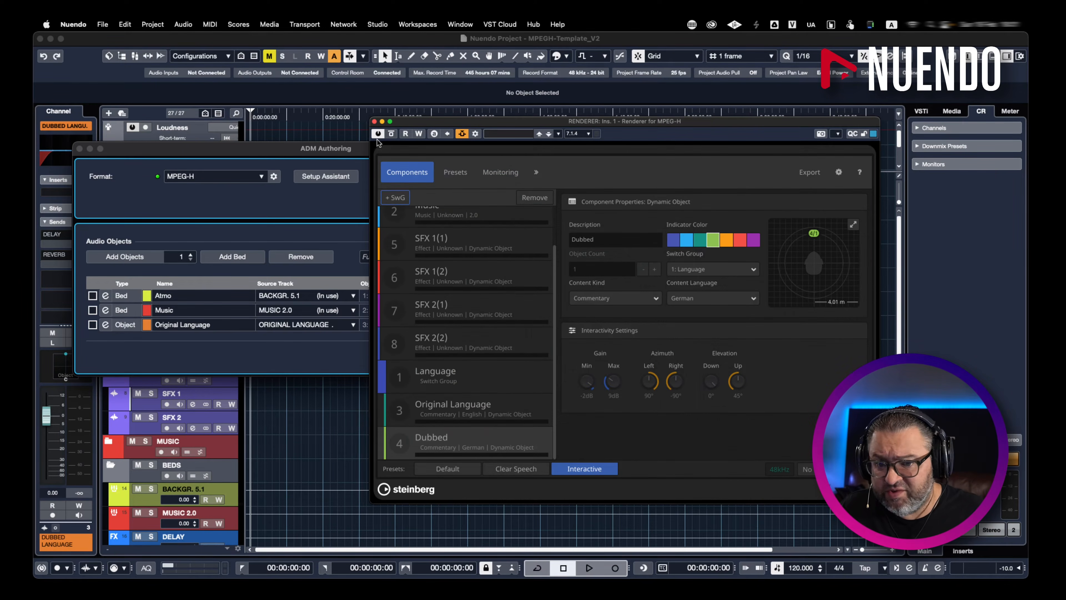
pyautogui.click(375, 122)
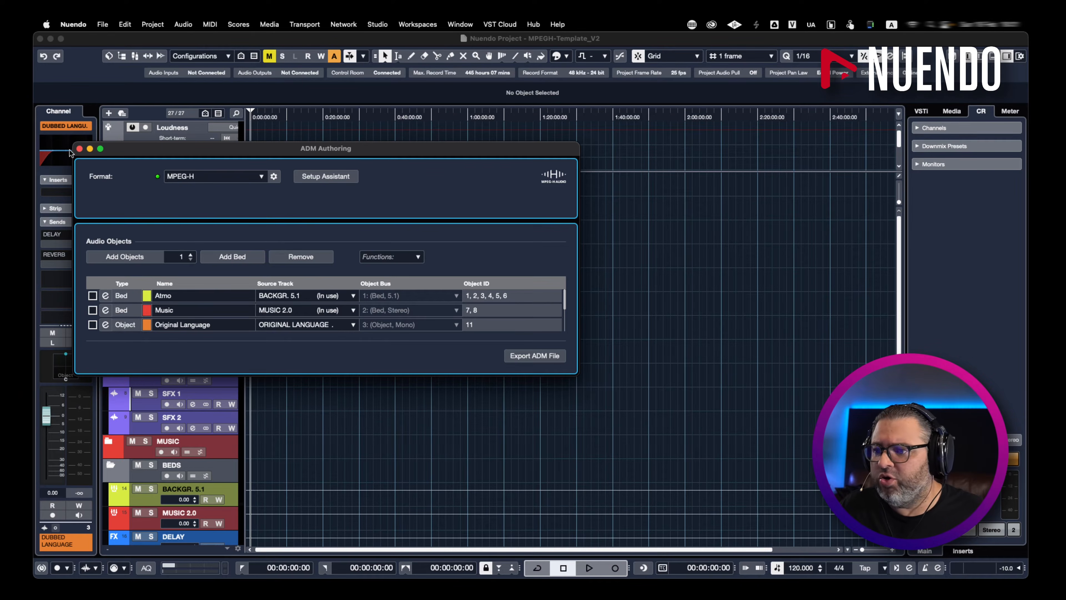
pyautogui.click(79, 149)
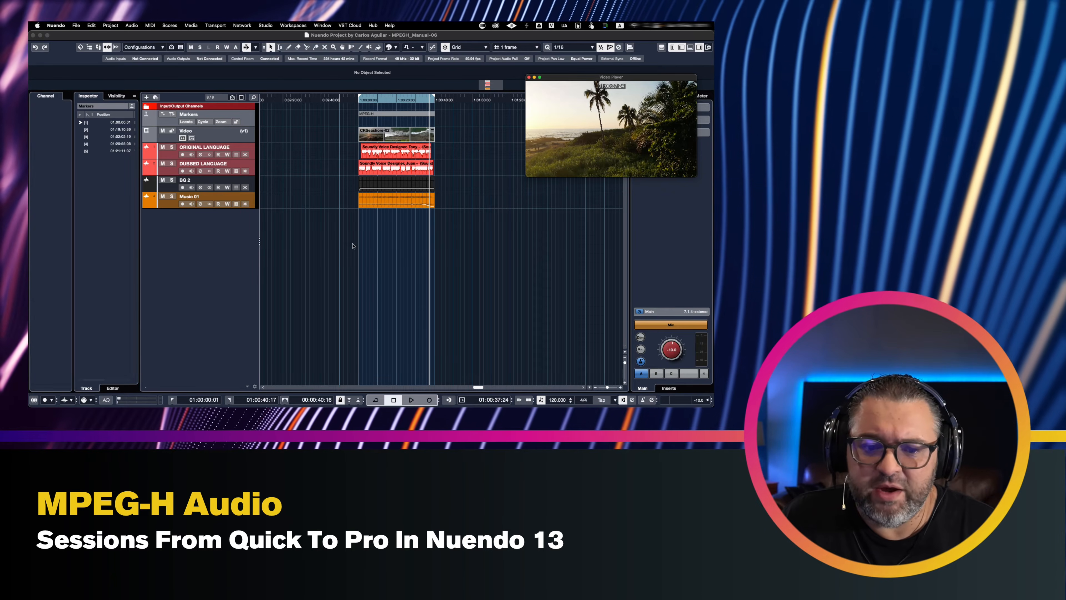
# Place the playhead at about 01:00:12:57 within the video clip and play the project briefly
pyautogui.click(384, 228)
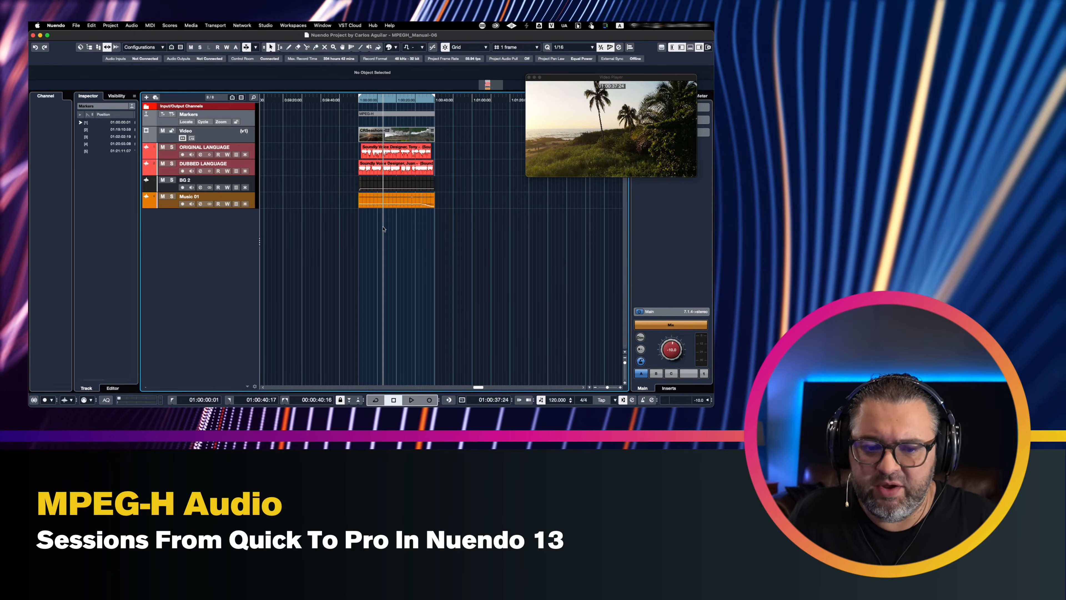
pyautogui.press('space')
pyautogui.press('space')
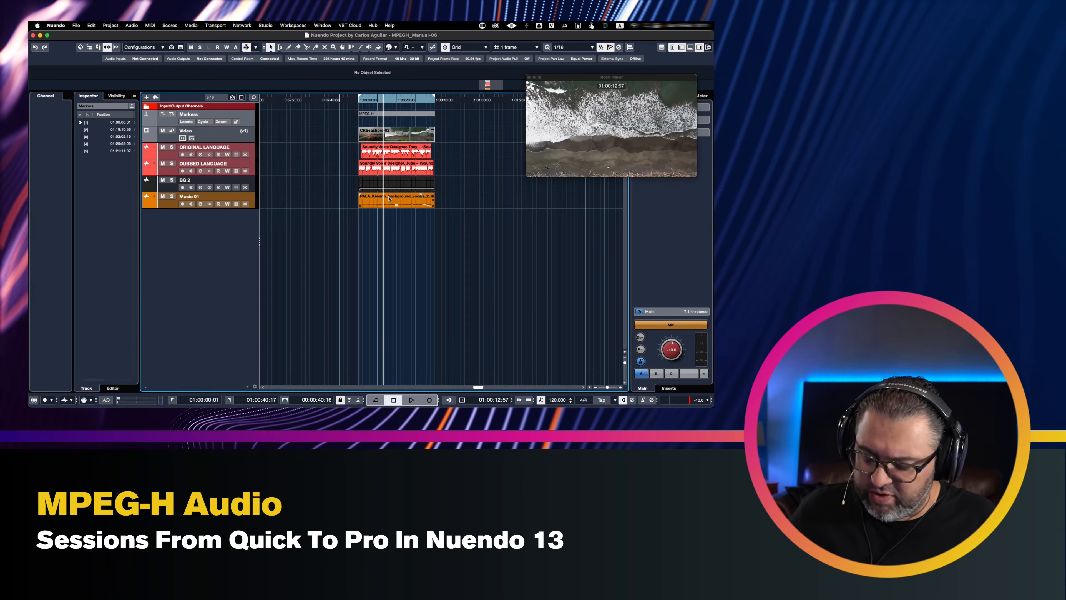
# Set the project's 3D Pan Mode to 3-Layer in Project Setup
pyautogui.hotkey('shift', 's')
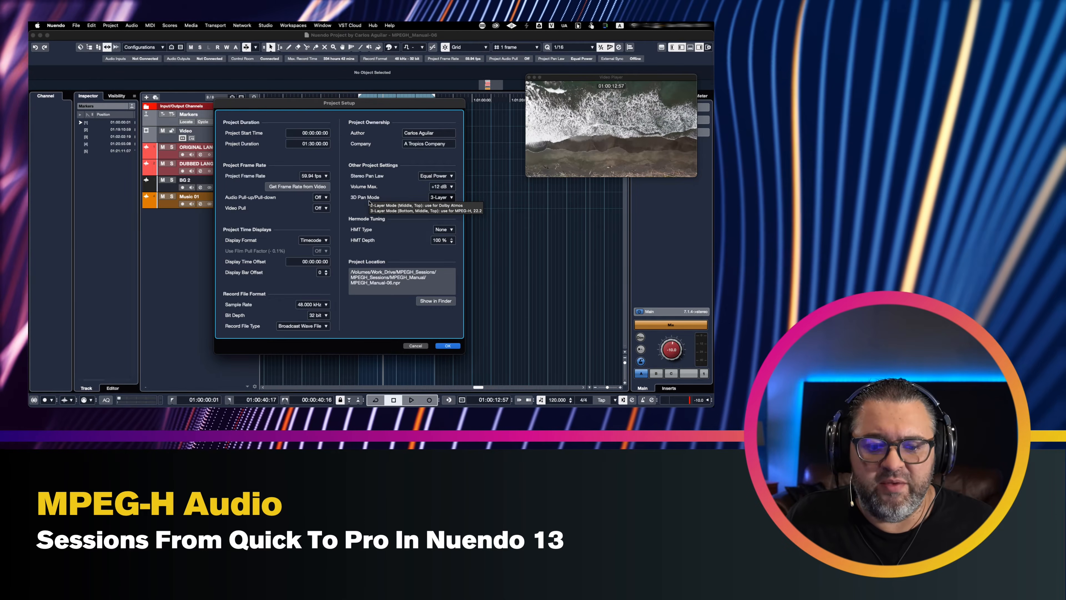
pyautogui.click(445, 198)
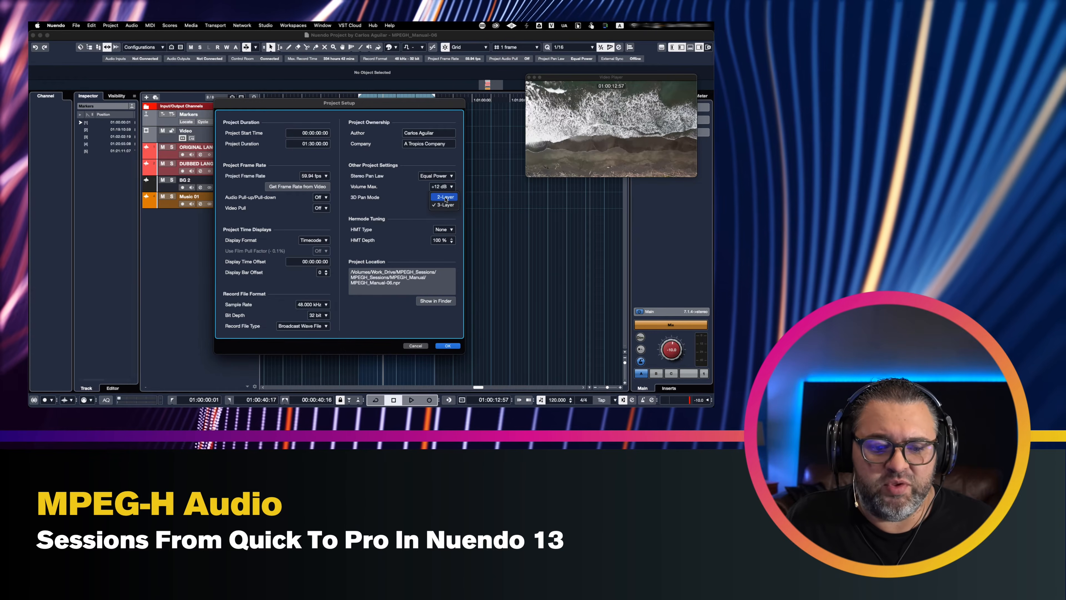
pyautogui.click(448, 205)
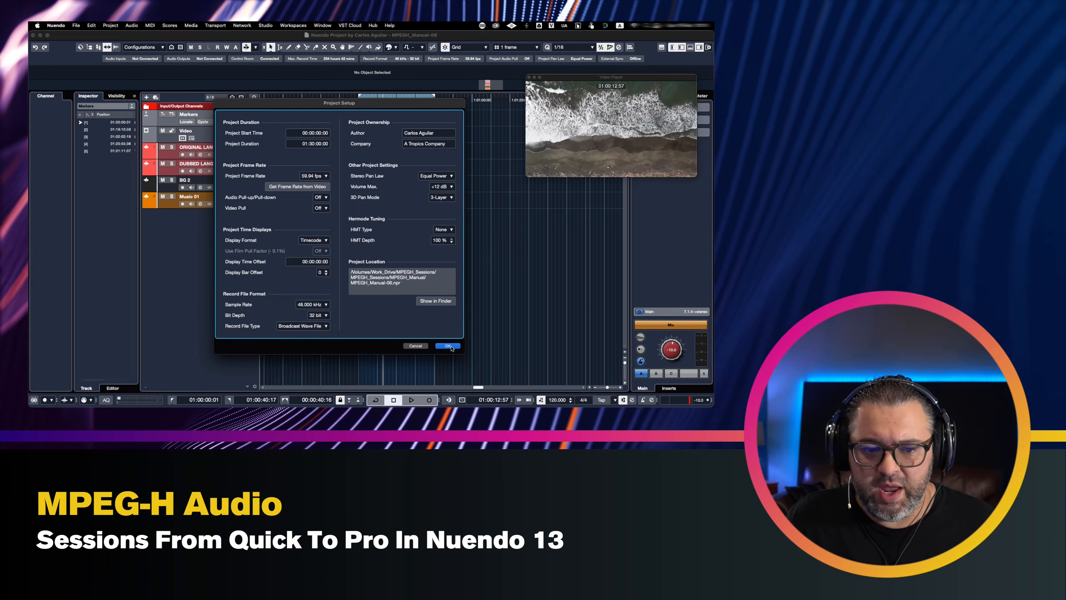
pyautogui.click(449, 346)
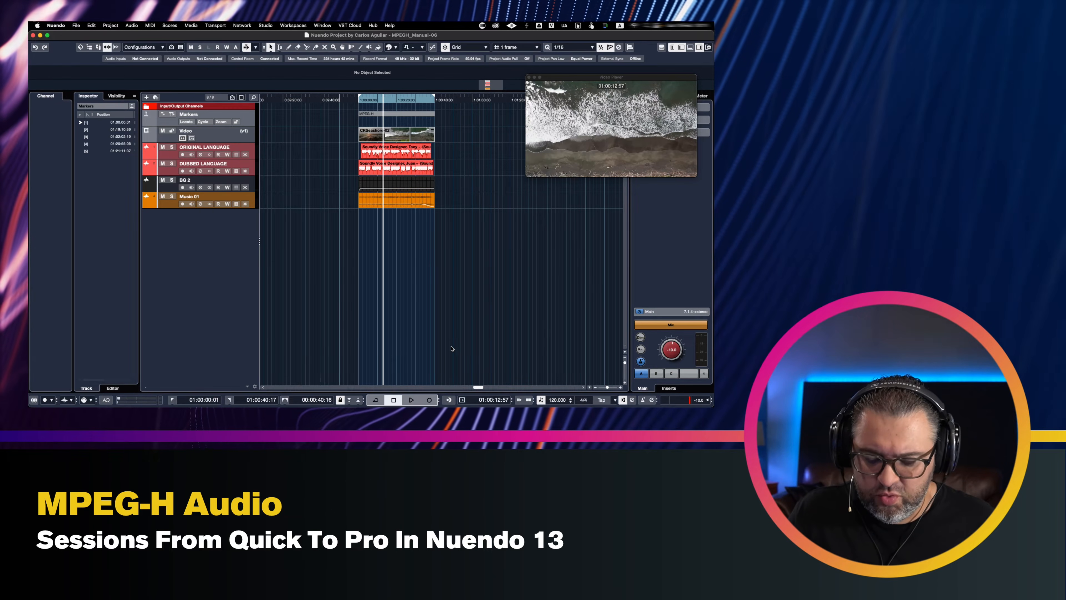
# Check the buffer size options of the Universal Audio Thunderbolt device in Studio Setup, keeping 512 samples
pyautogui.hotkey('shift', 'F4')
pyautogui.click(342, 158)
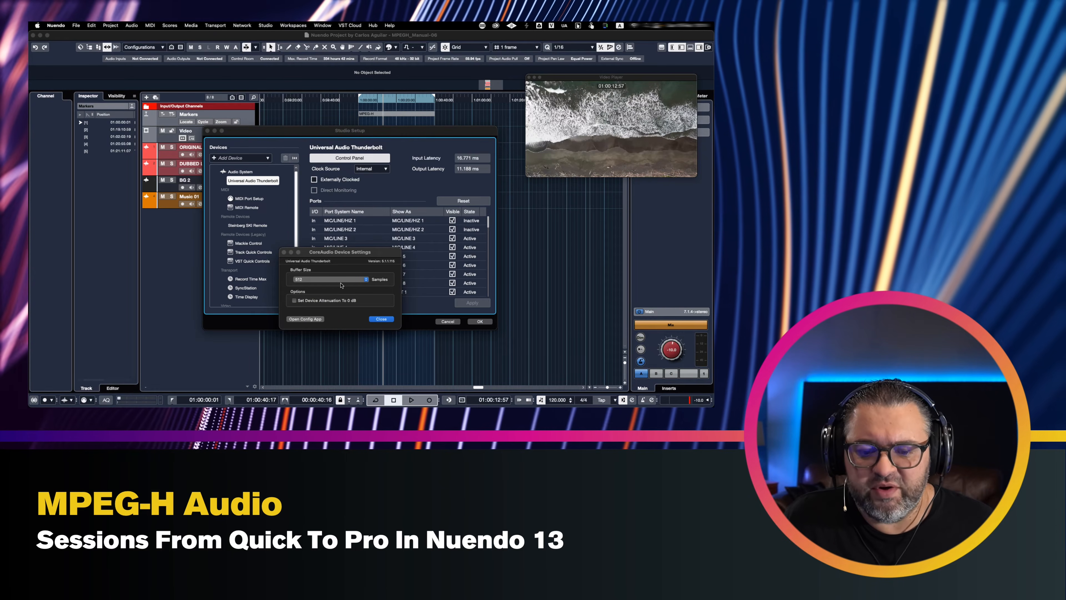
pyautogui.click(331, 279)
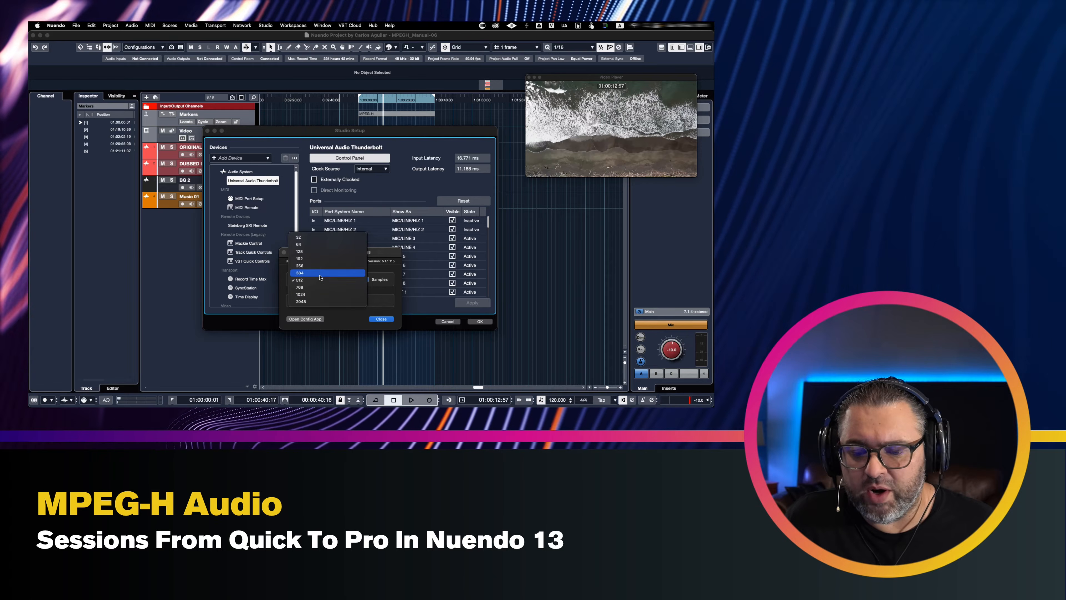
pyautogui.click(380, 266)
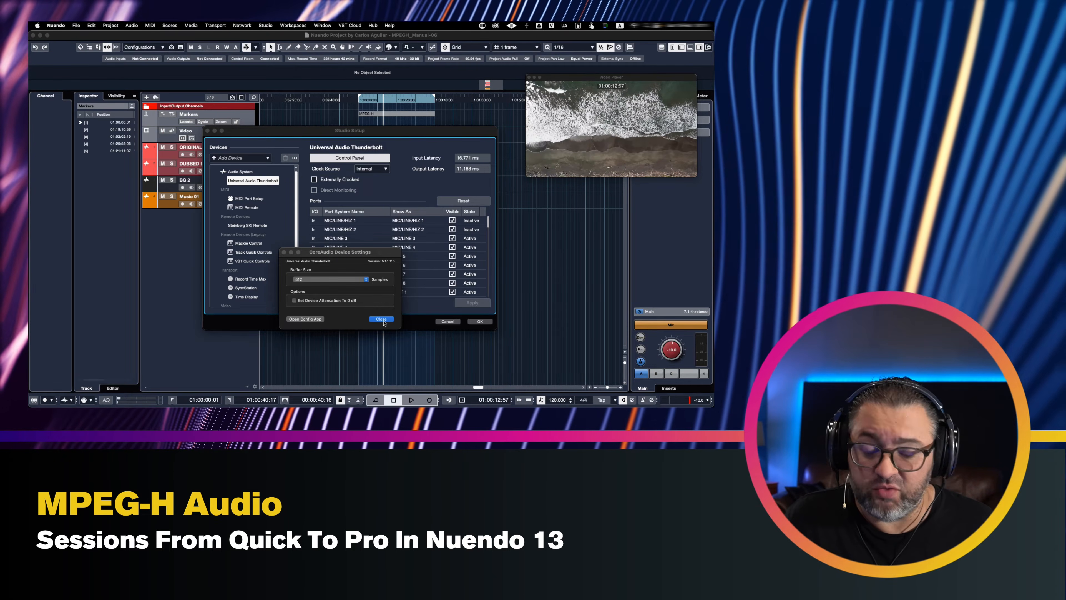
pyautogui.click(384, 321)
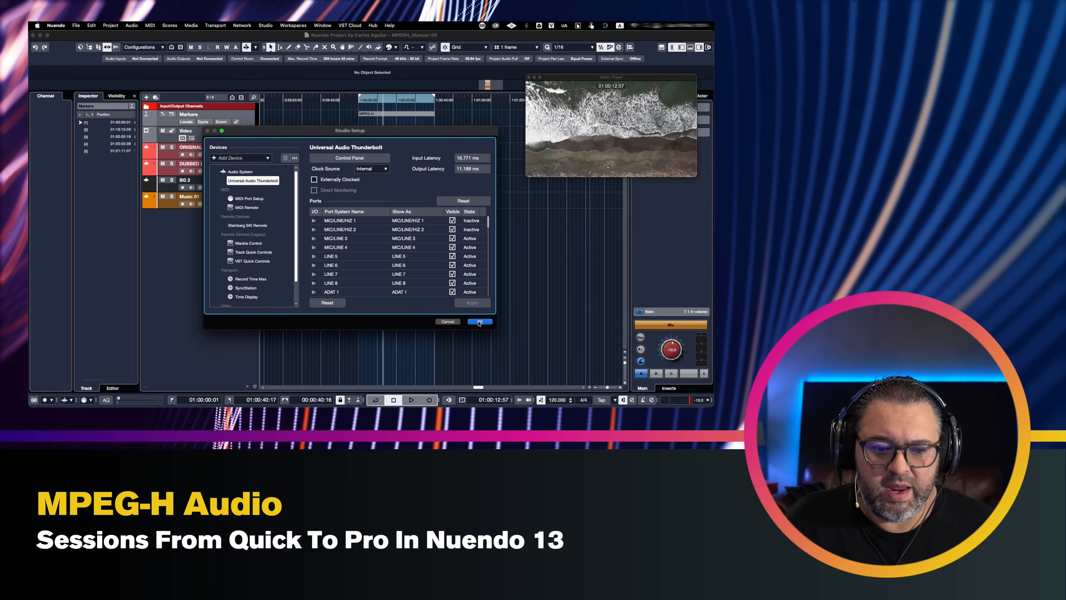
pyautogui.click(479, 322)
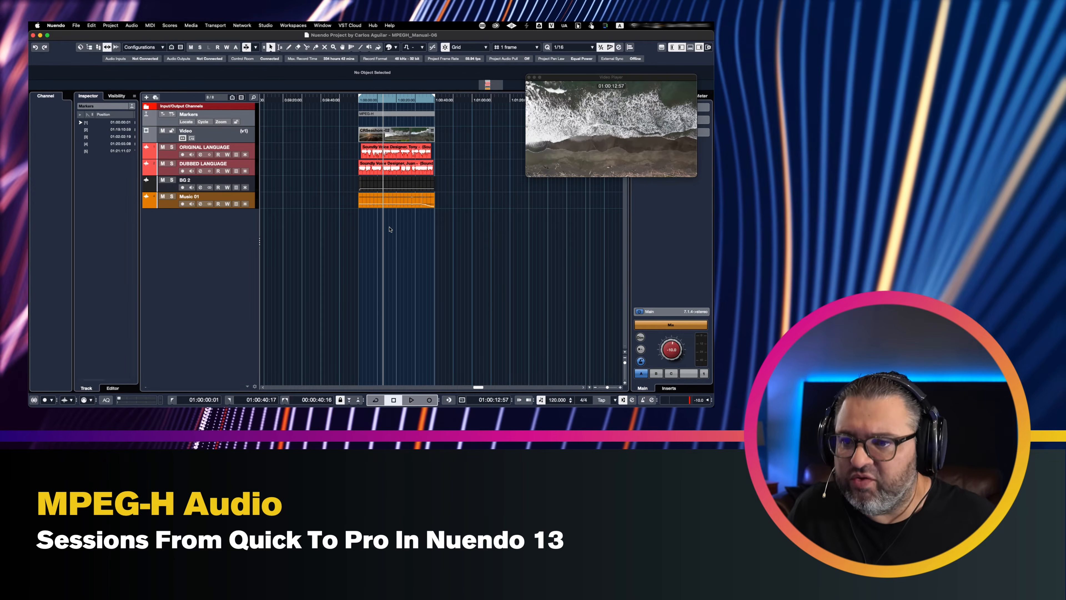
# Open ADM Authoring for the project and set the format to MPEG-H
pyautogui.click(111, 25)
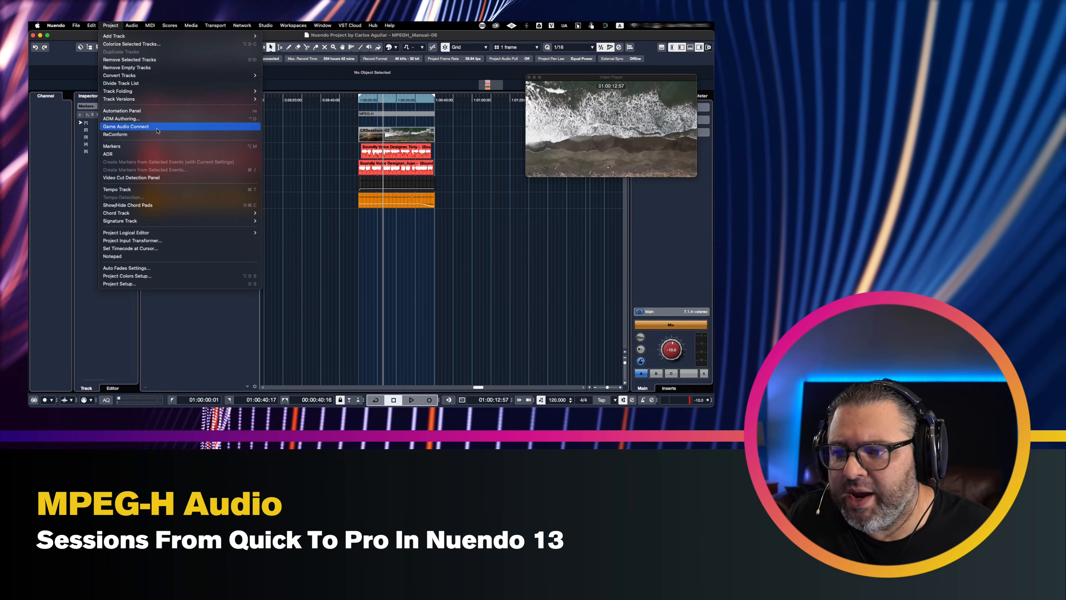
pyautogui.click(157, 122)
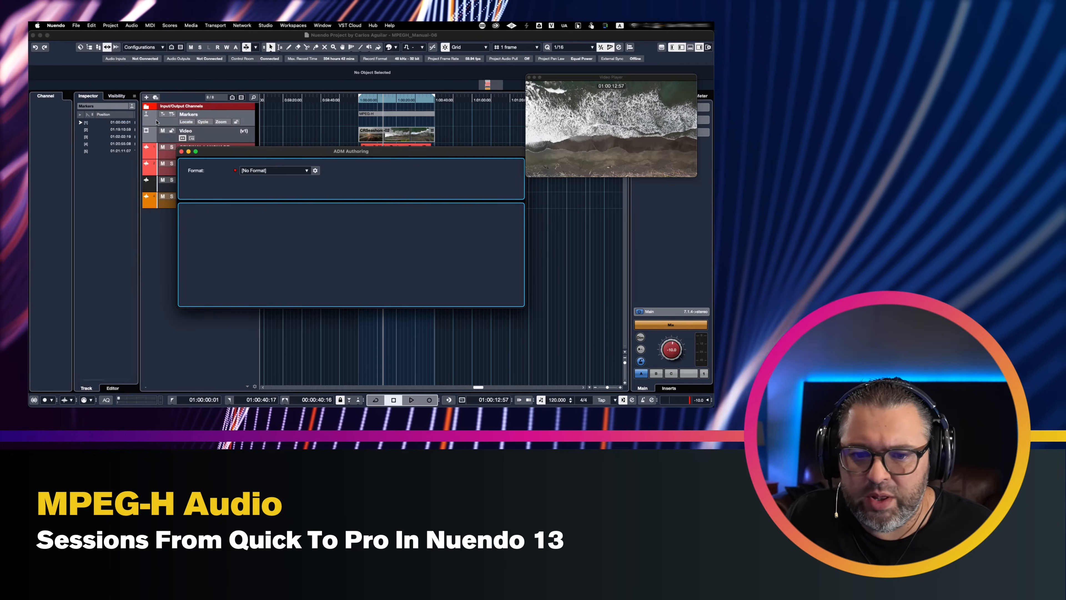
pyautogui.click(296, 172)
pyautogui.click(284, 197)
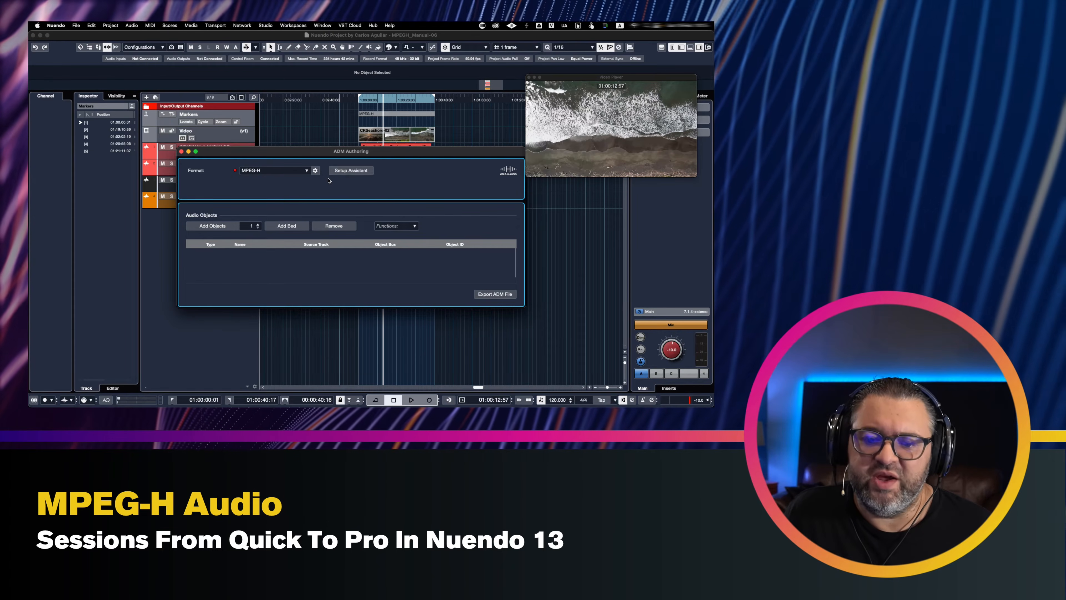
# Run the MPEG-H Setup Assistant with a 7.1.4 main mix channel with renderer and a 5.1 bed, and close the renderer window
pyautogui.click(350, 171)
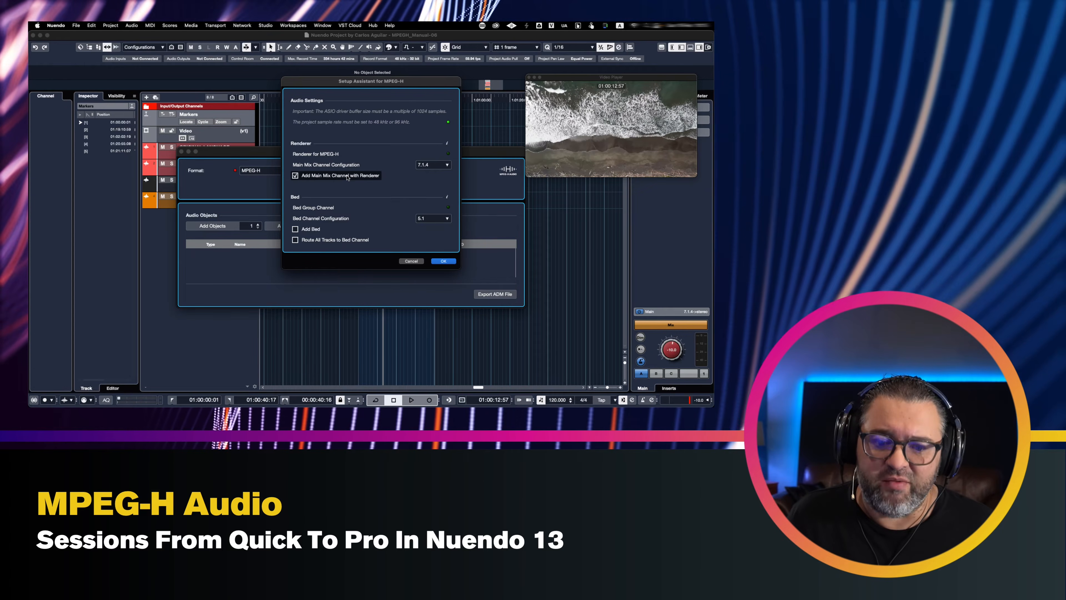
pyautogui.click(442, 167)
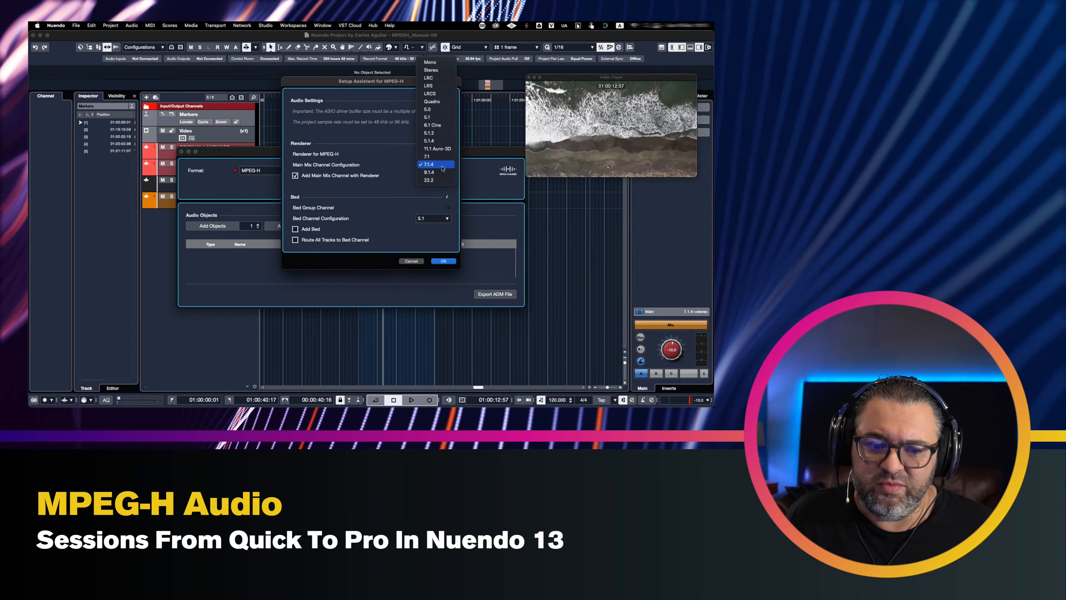
pyautogui.click(403, 198)
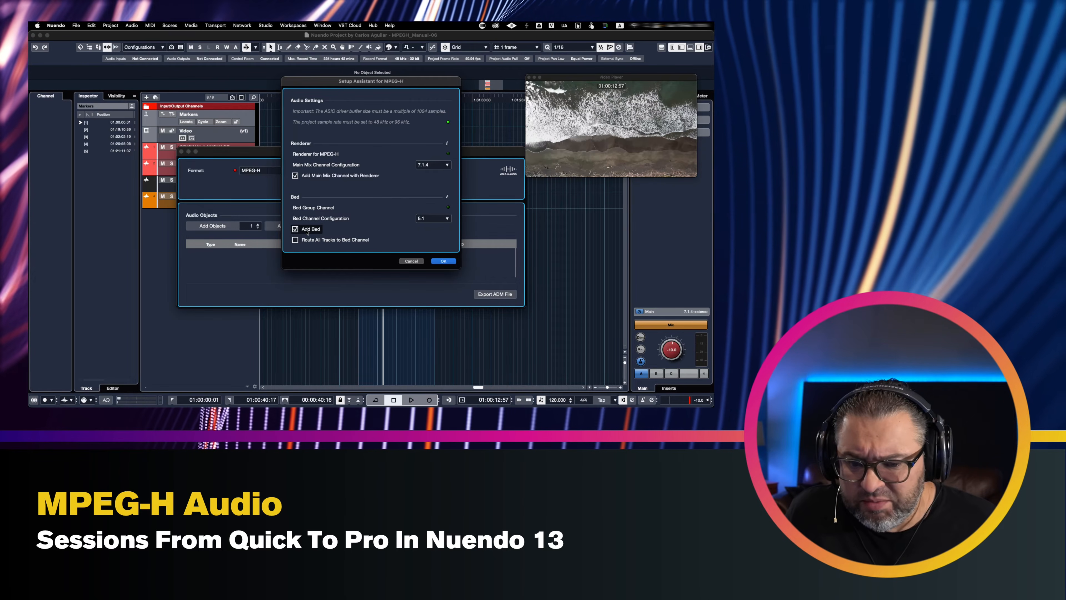
pyautogui.click(439, 262)
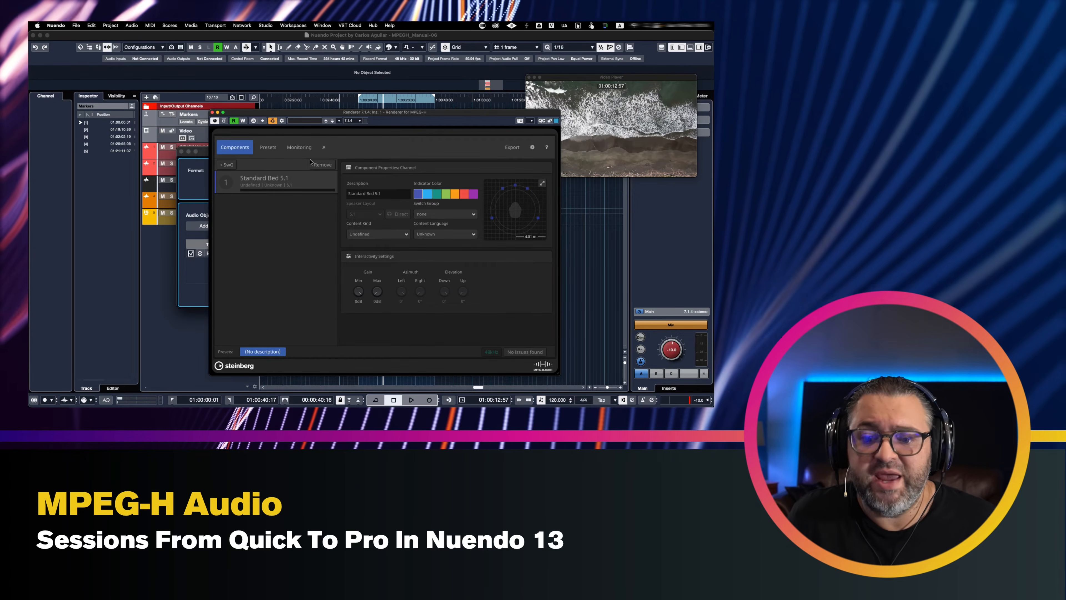
pyautogui.moveTo(297, 121); pyautogui.dragTo(419, 104)
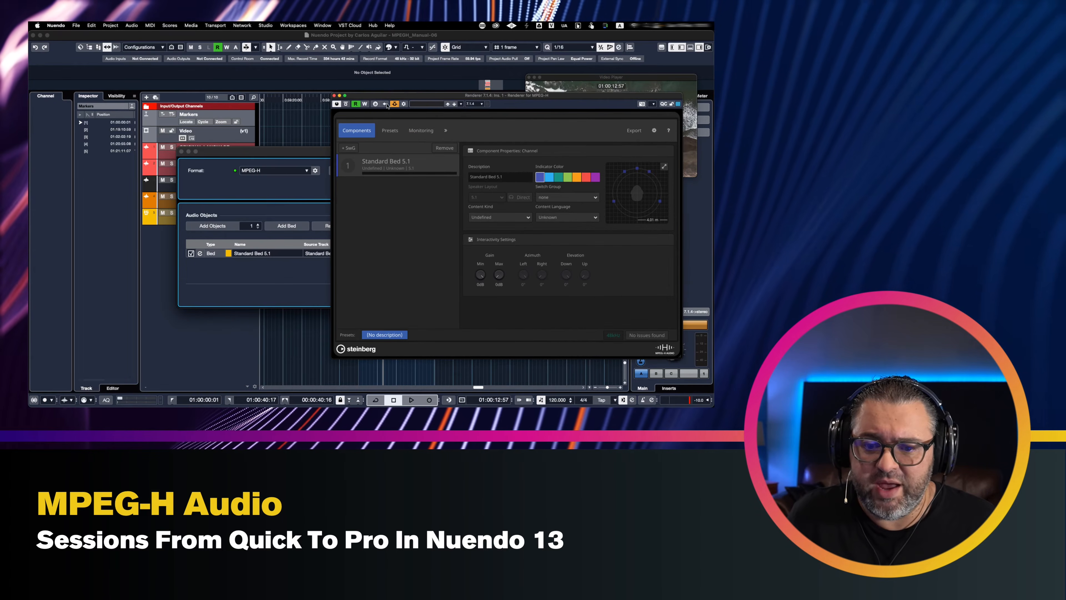
pyautogui.moveTo(303, 155); pyautogui.dragTo(383, 175)
pyautogui.click(335, 96)
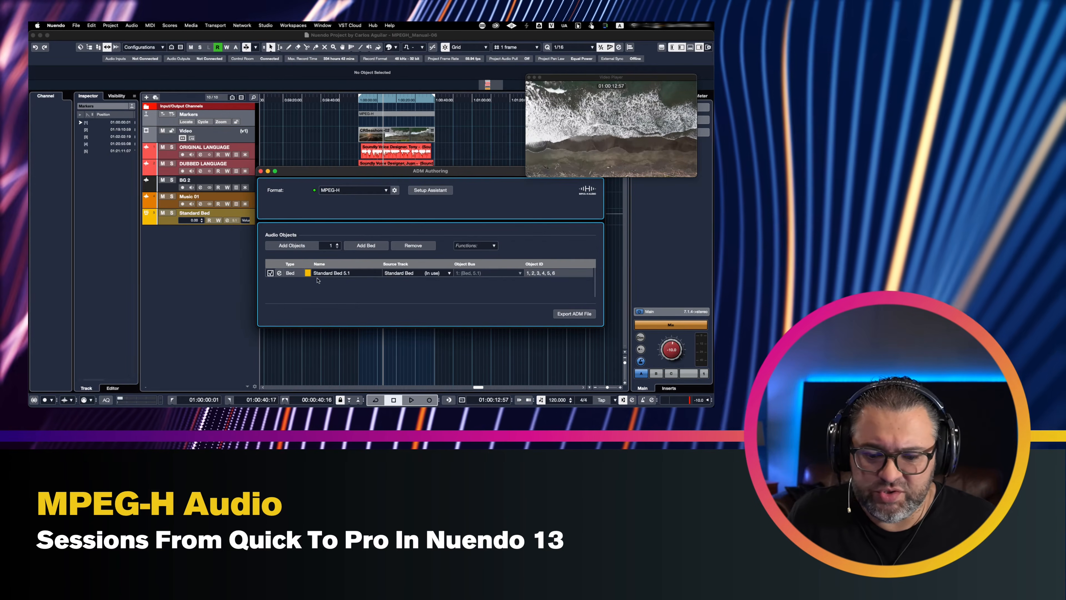
# Set the existing bed's source track to Music 01 and add a second bed sourced from BG 2
pyautogui.click(422, 273)
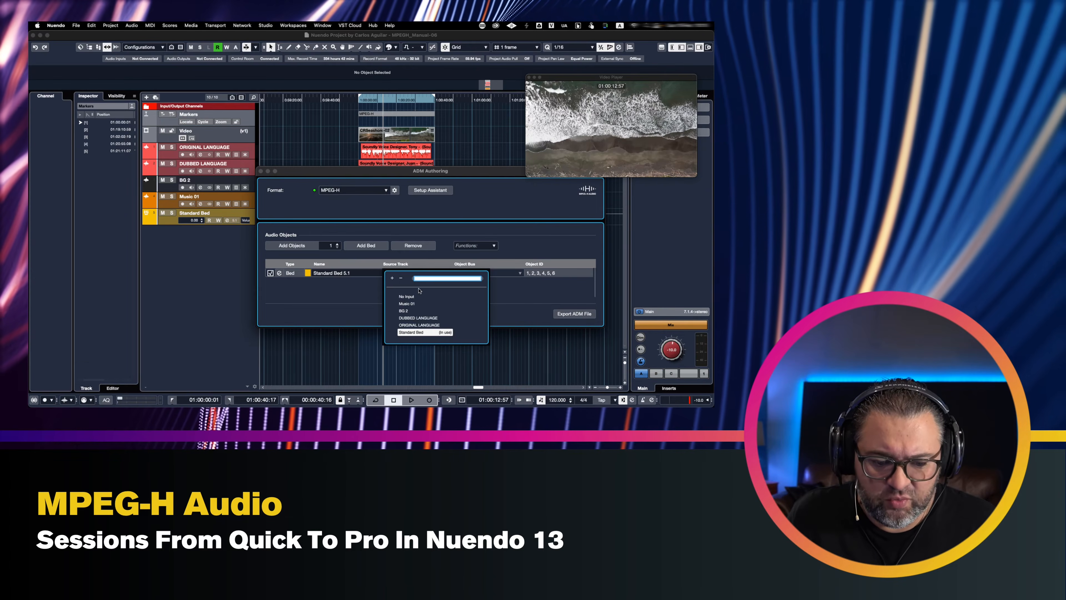
pyautogui.click(407, 303)
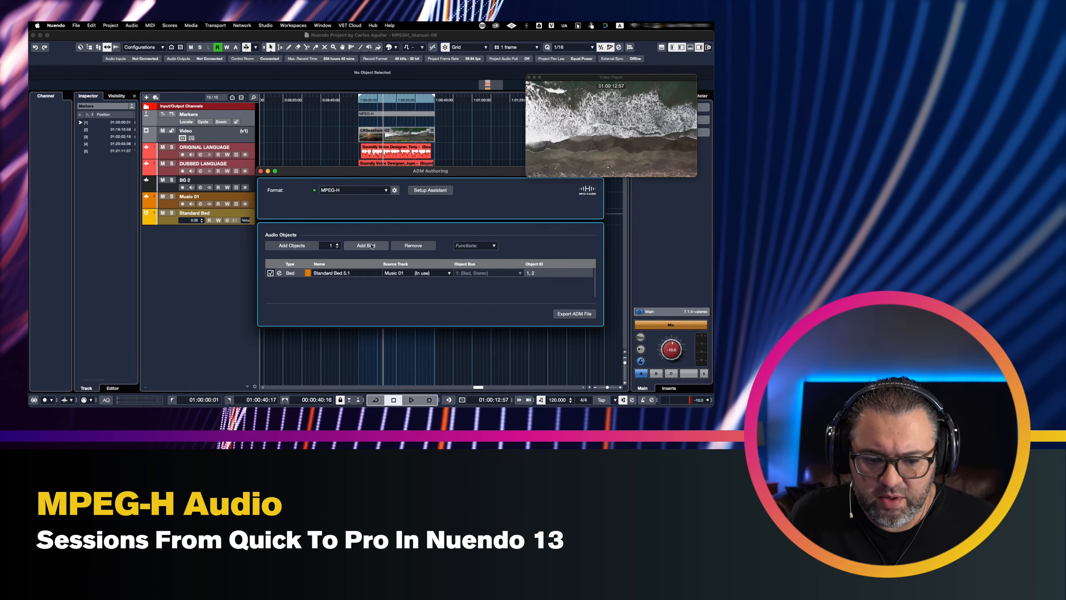
pyautogui.click(372, 246)
pyautogui.click(415, 284)
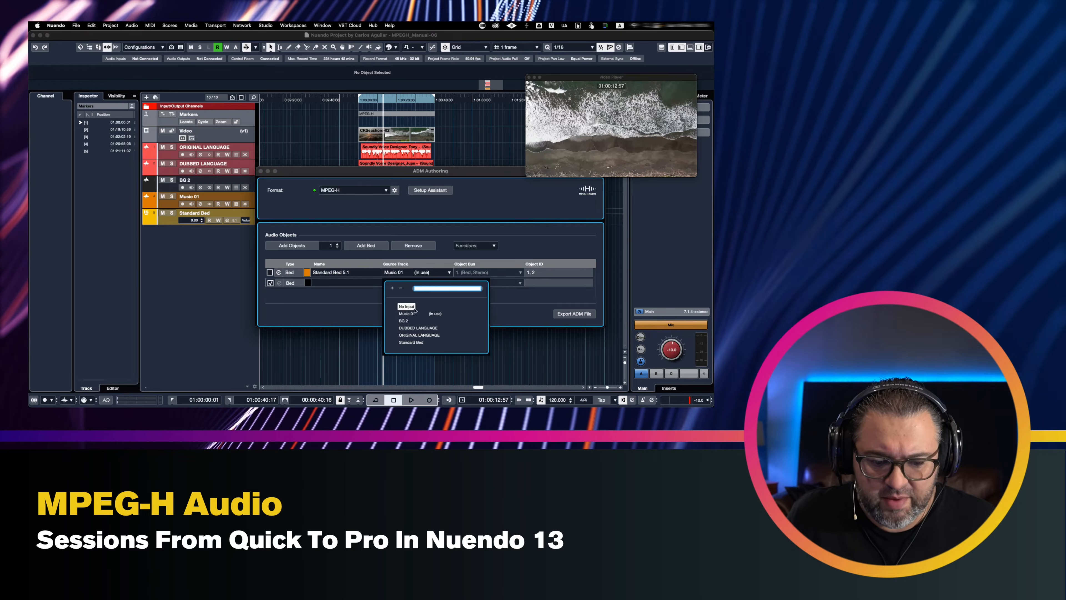
pyautogui.click(404, 321)
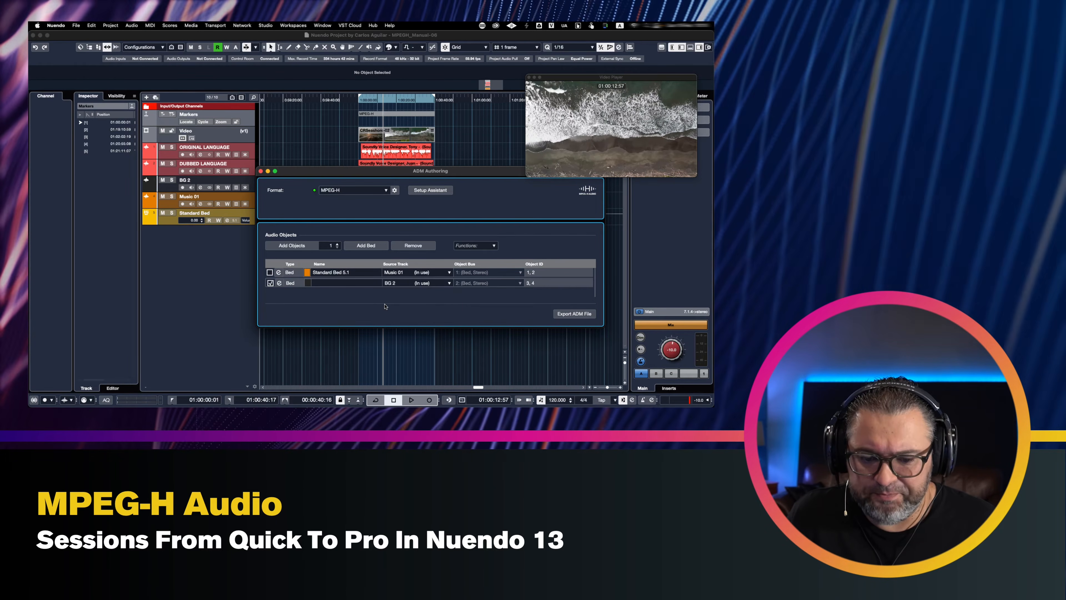
# Create audio objects from the ORIGINAL LANGUAGE and DUBBED LANGUAGE tracks and enlarge the ADM Authoring window
pyautogui.click(206, 148)
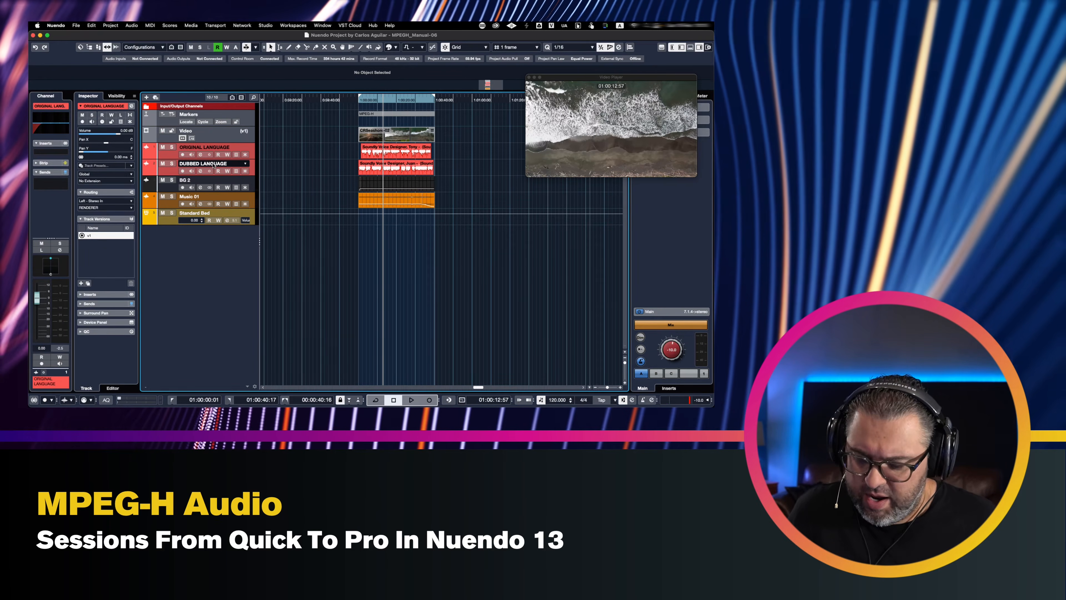
pyautogui.press('super+grave')
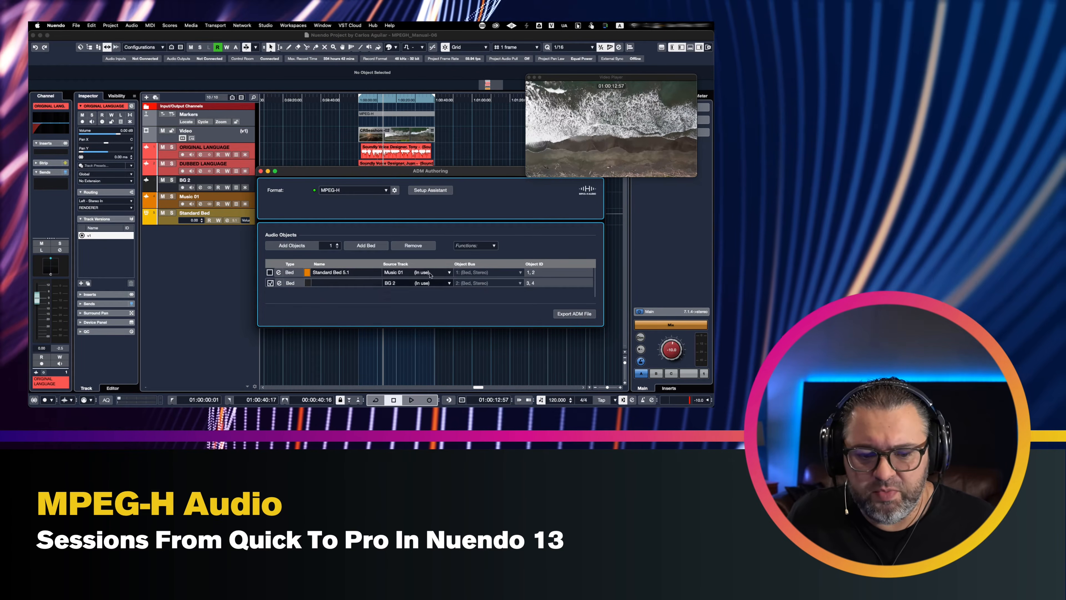
pyautogui.click(475, 245)
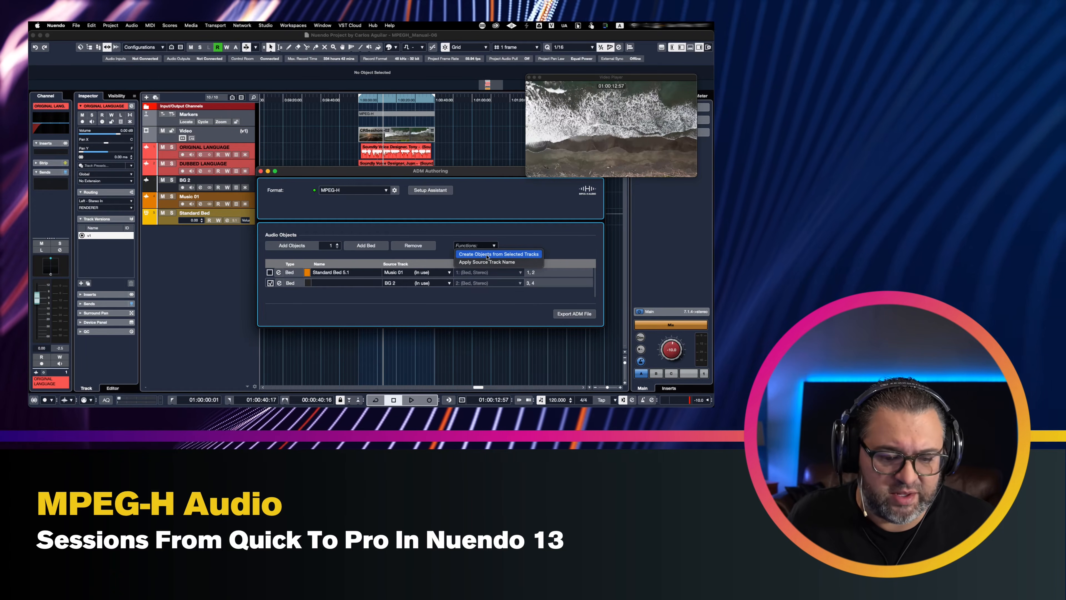
pyautogui.click(487, 255)
pyautogui.moveTo(601, 328); pyautogui.dragTo(606, 364)
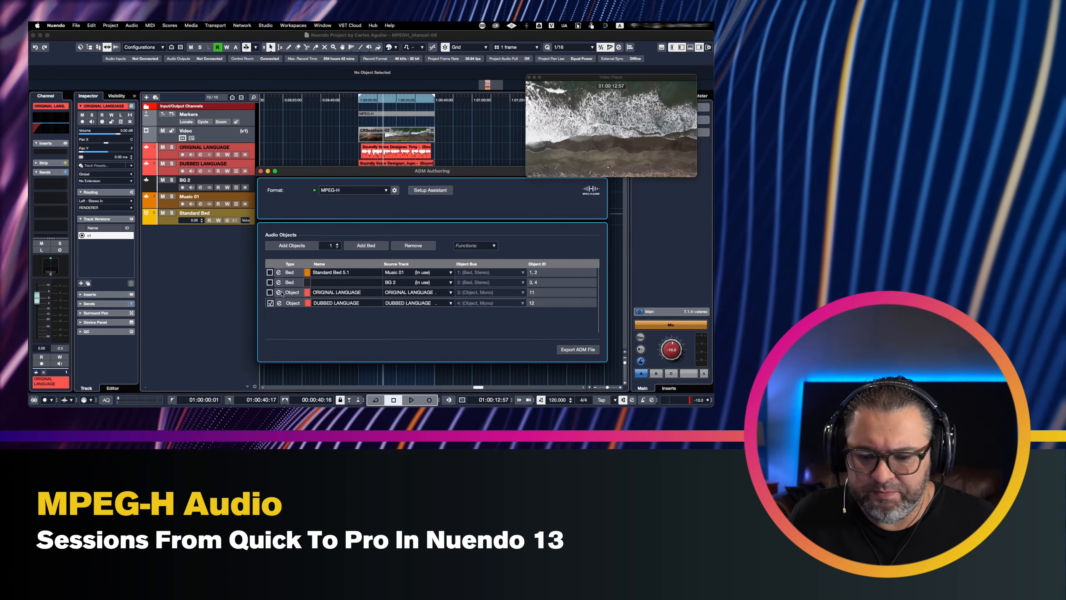
# Apply the source track names to the two beds only in the audio objects list
pyautogui.keyDown('shift'); pyautogui.click(270, 273); pyautogui.keyUp('shift')
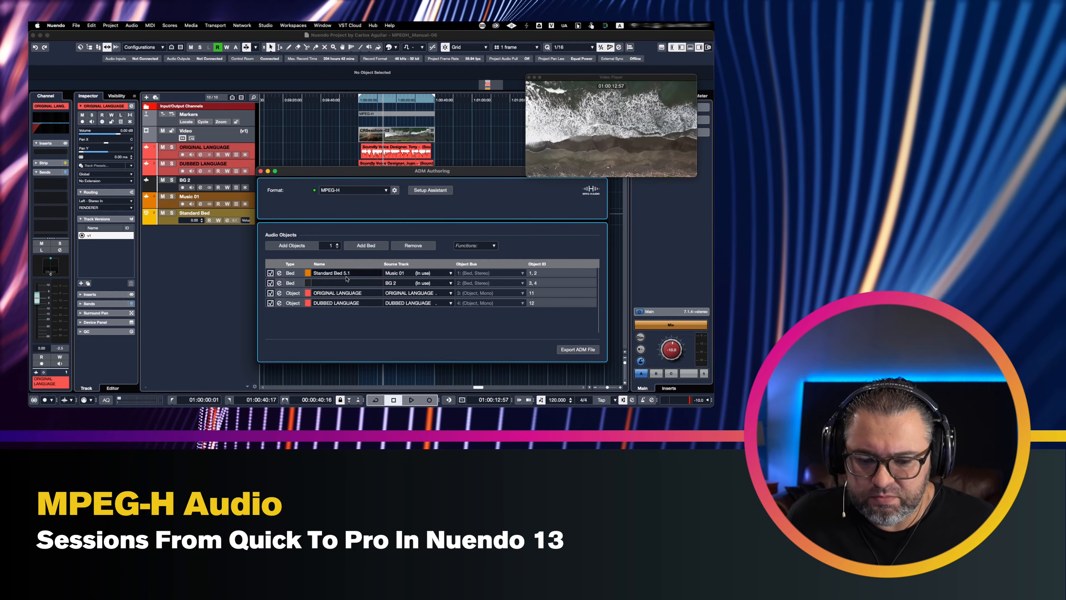
pyautogui.click(269, 285)
pyautogui.click(270, 273)
pyautogui.click(474, 245)
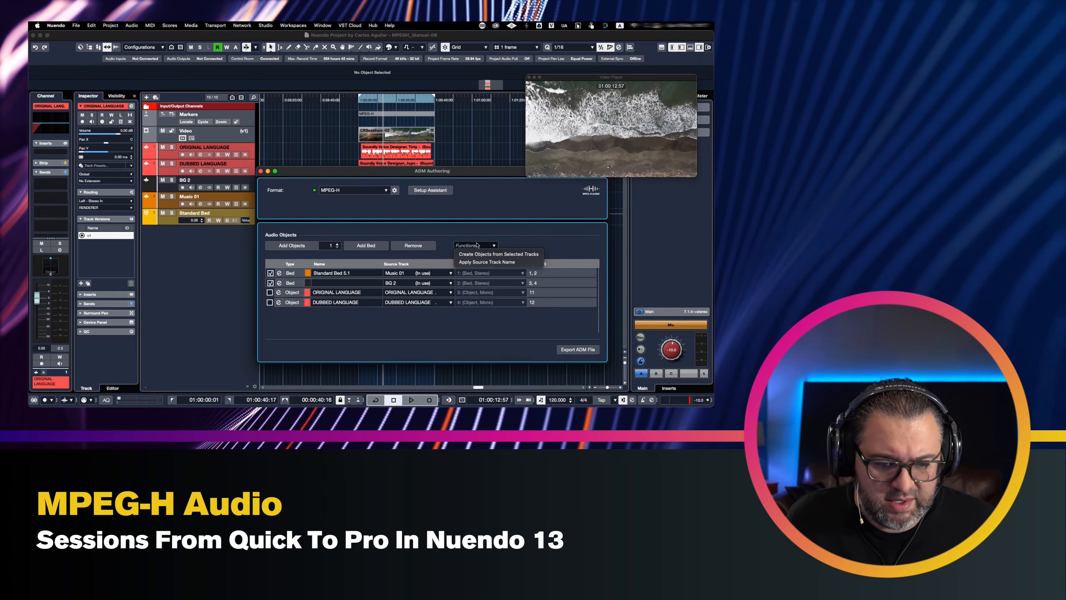
pyautogui.click(508, 262)
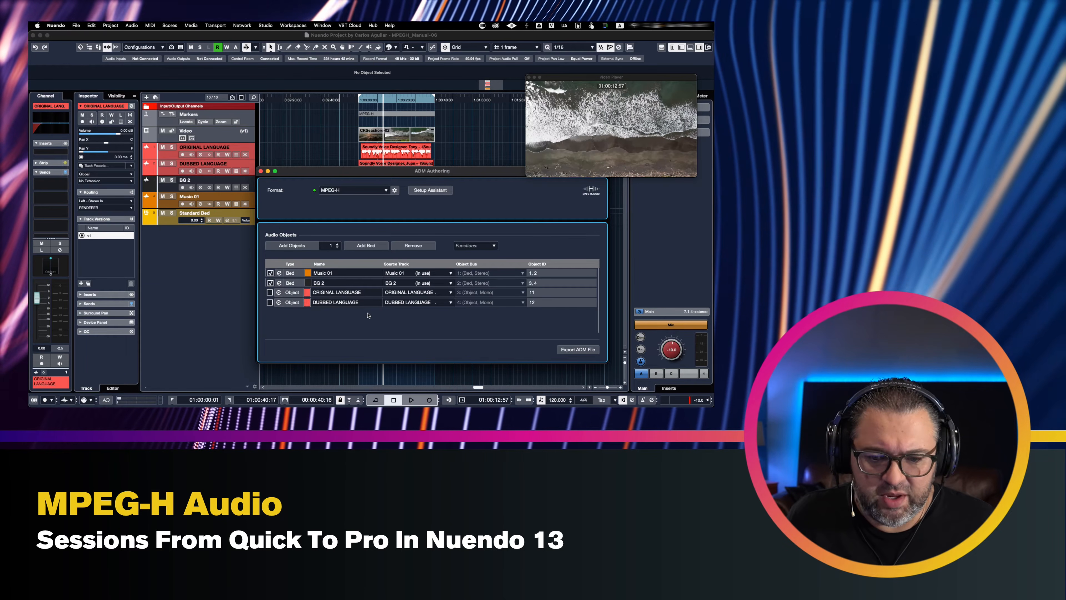
# Stop playback and open the Renderer for MPEG-H through the renderer setup in ADM Authoring
pyautogui.moveTo(416, 173); pyautogui.dragTo(384, 185)
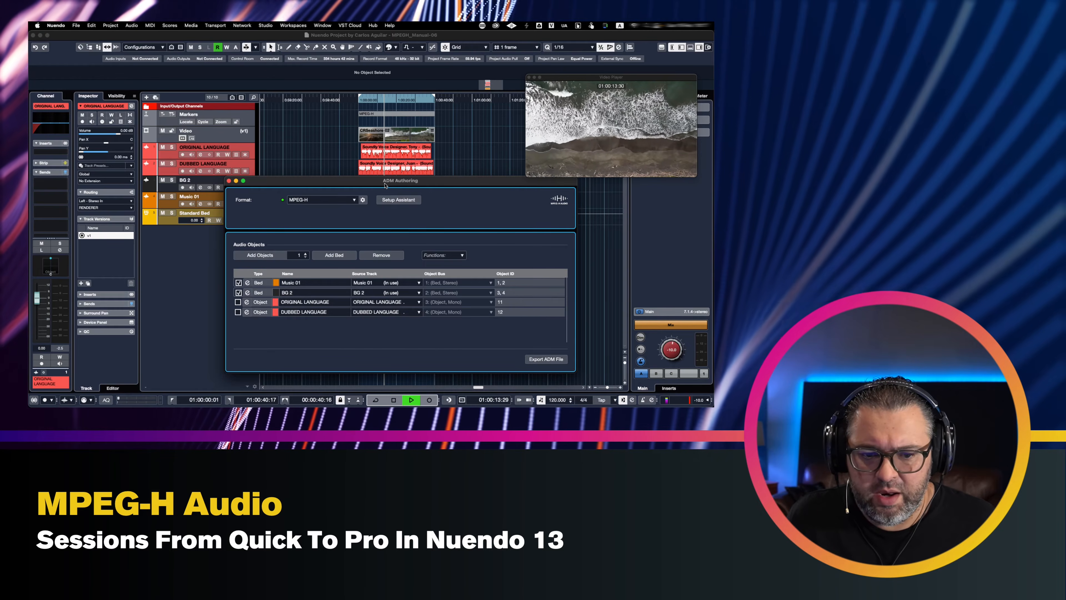
pyautogui.press('space')
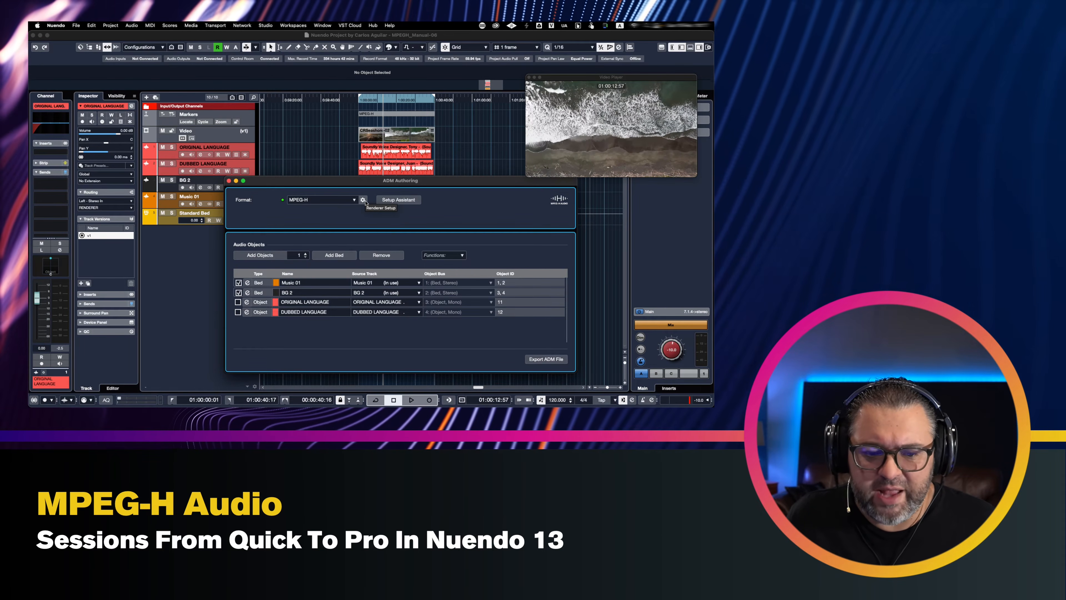
pyautogui.click(364, 200)
pyautogui.moveTo(387, 107); pyautogui.dragTo(355, 117)
# Look over the renderer's presets and examine the component properties of ORIGINAL LANGUAGE and DUBBED LANGUAGE
pyautogui.click(322, 150)
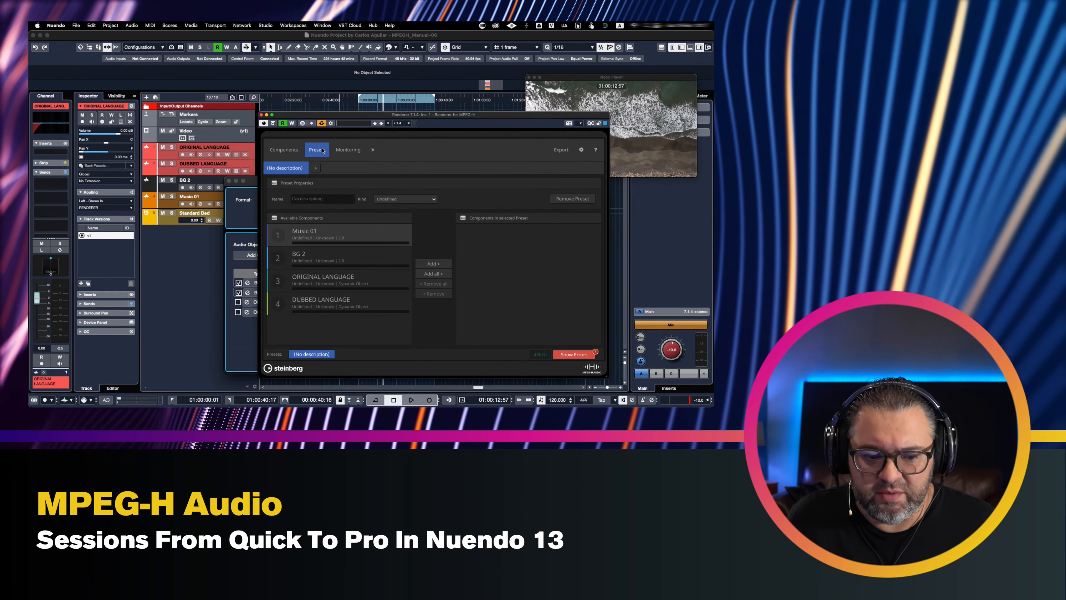
pyautogui.click(287, 152)
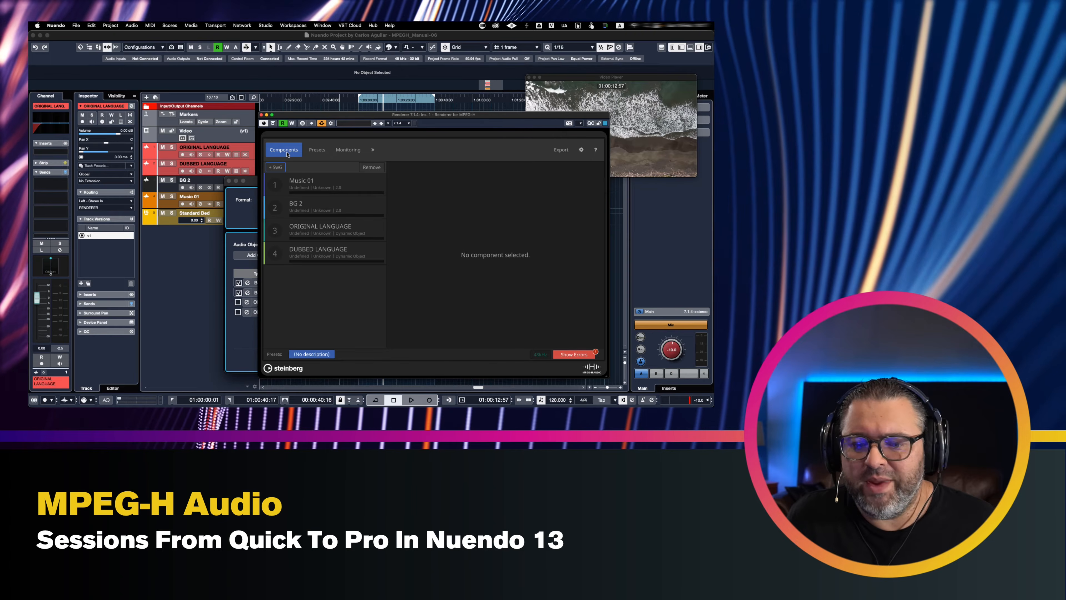
pyautogui.click(341, 229)
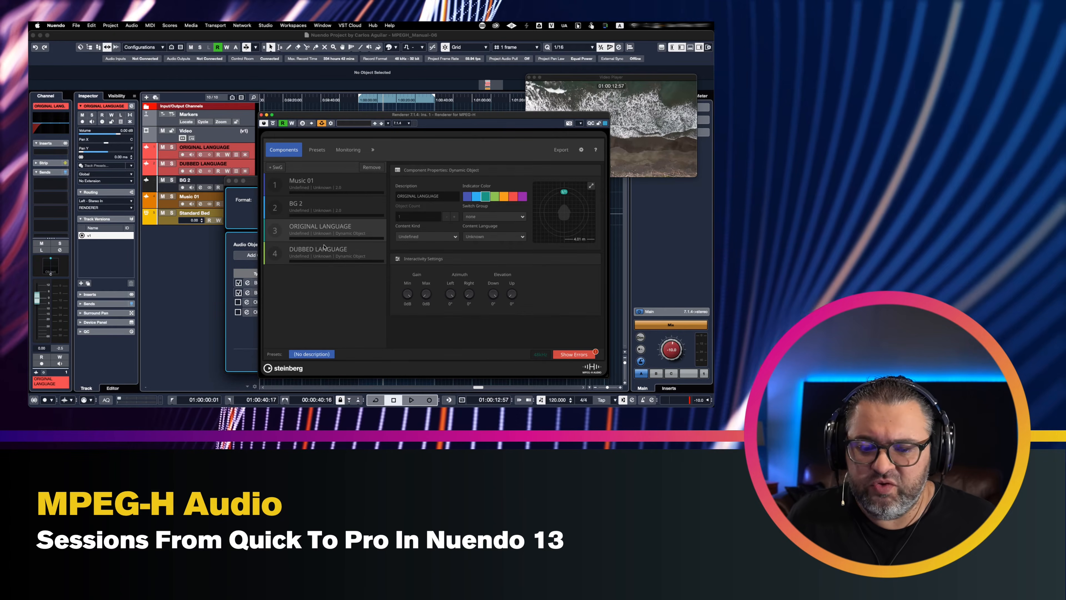
pyautogui.click(329, 252)
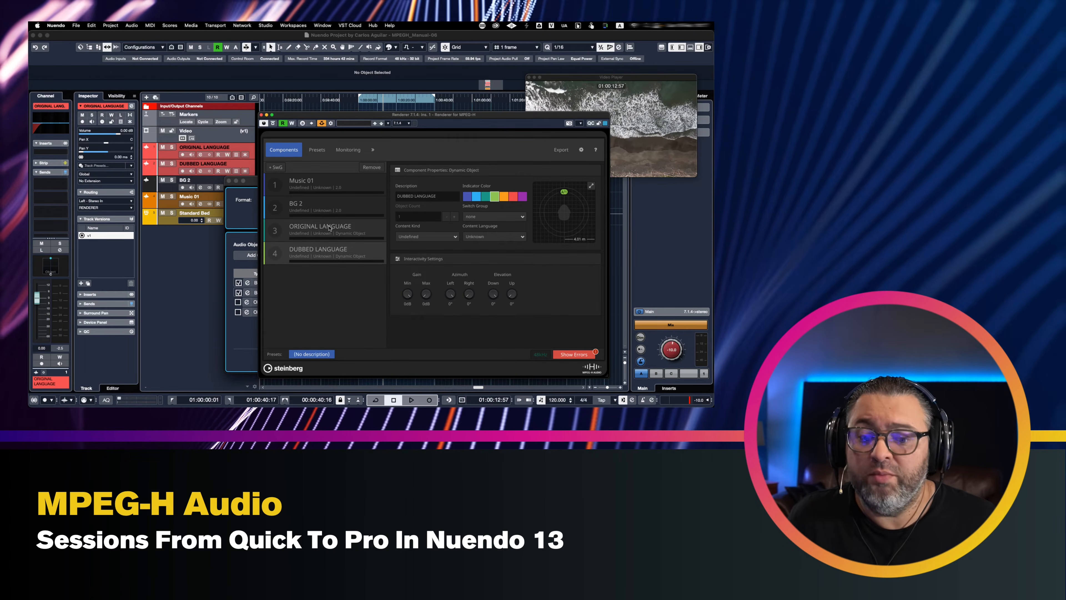
pyautogui.click(330, 228)
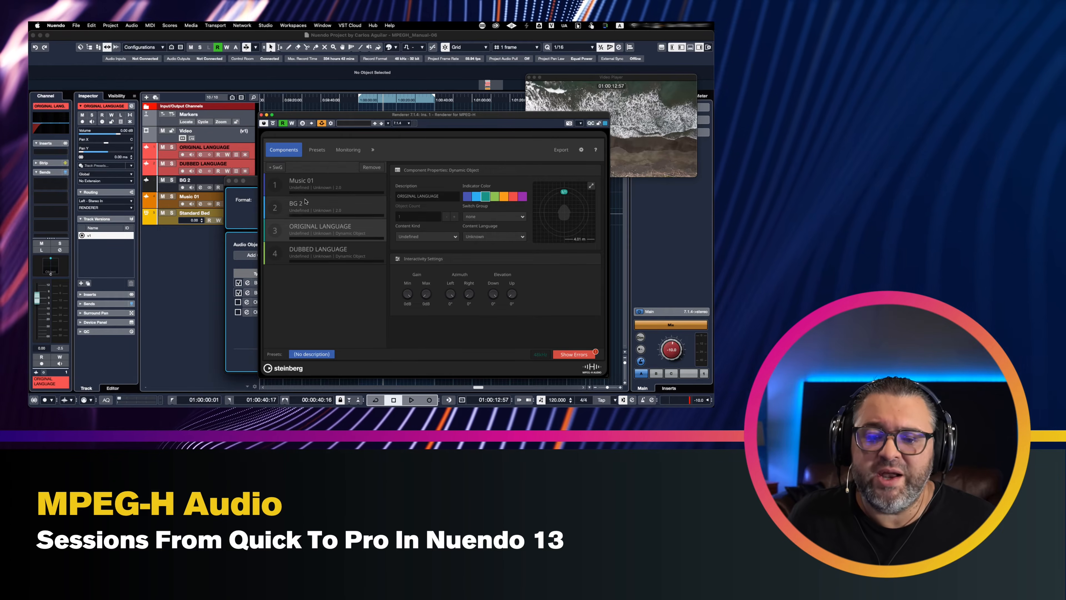
# Add a switch group to the renderer's components and describe it as Dialogue
pyautogui.click(276, 169)
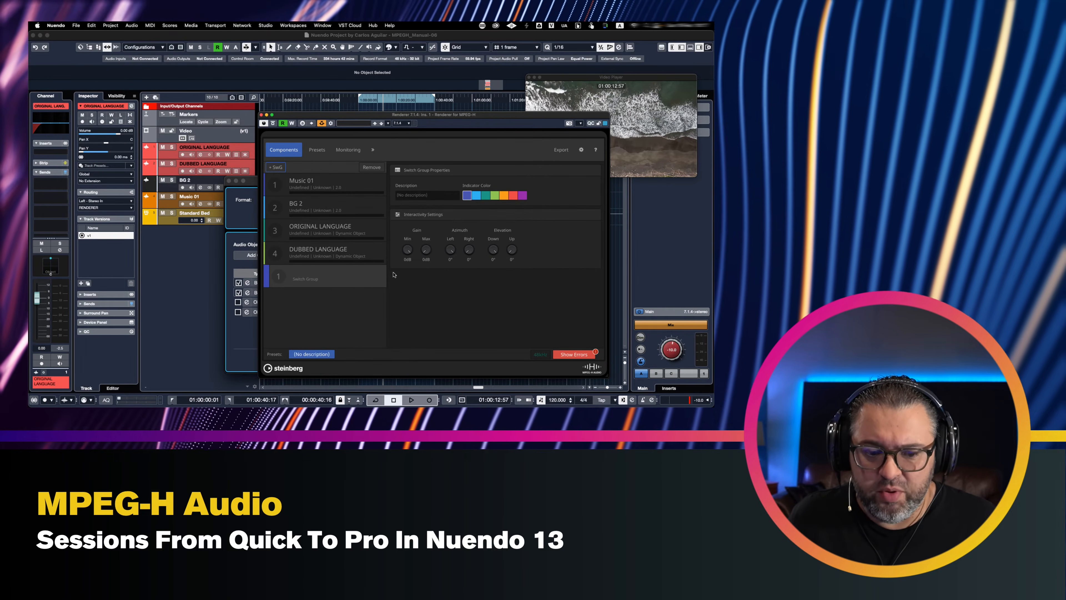
pyautogui.click(430, 195)
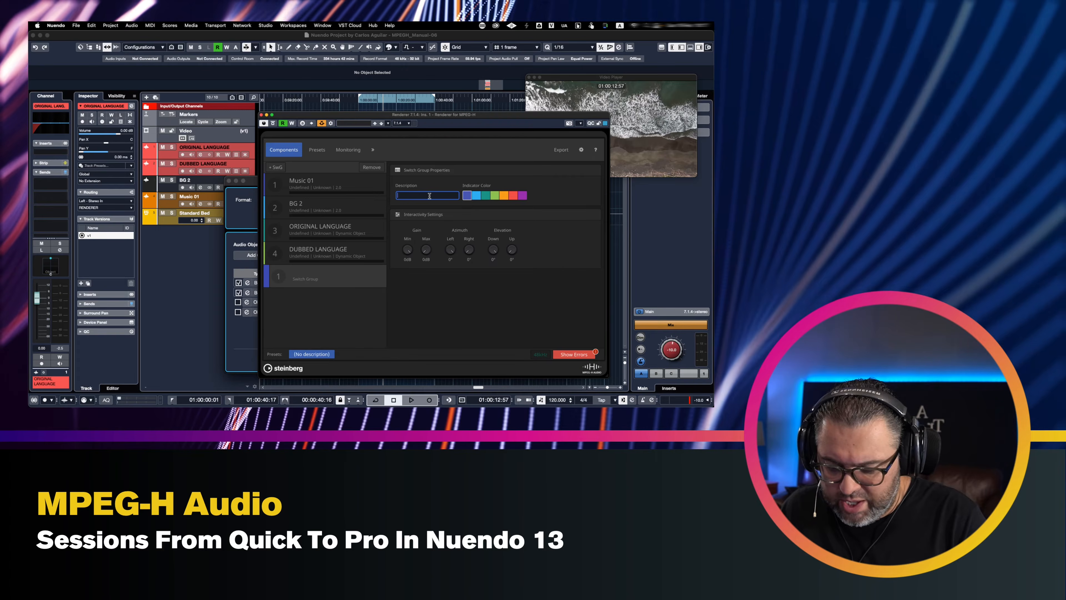
pyautogui.write('Dialogue')
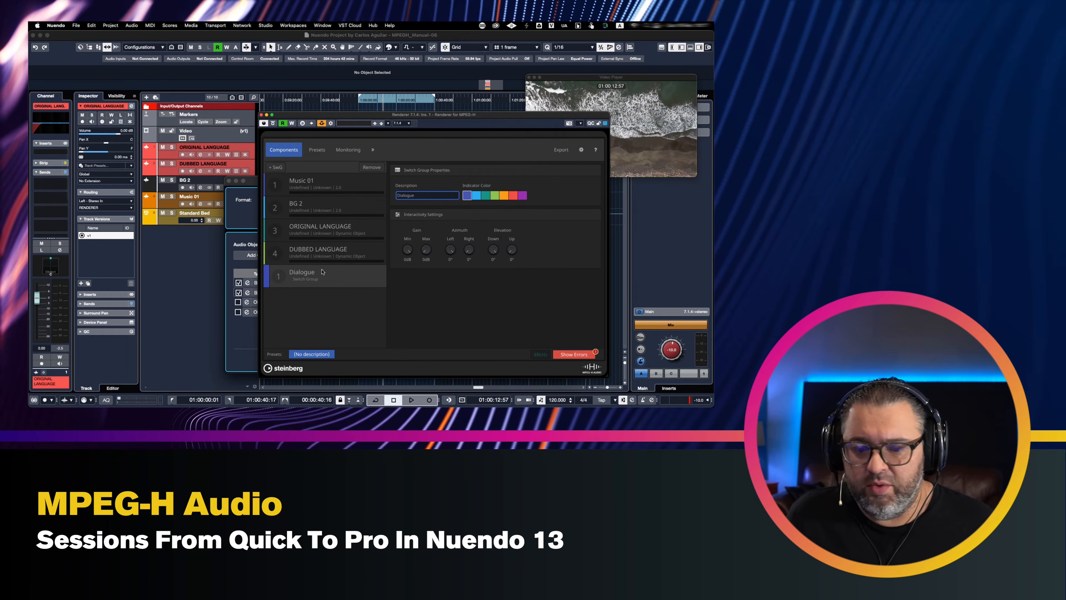
# Assign the ORIGINAL LANGUAGE and DUBBED LANGUAGE components to the Dialogue switch group
pyautogui.click(335, 230)
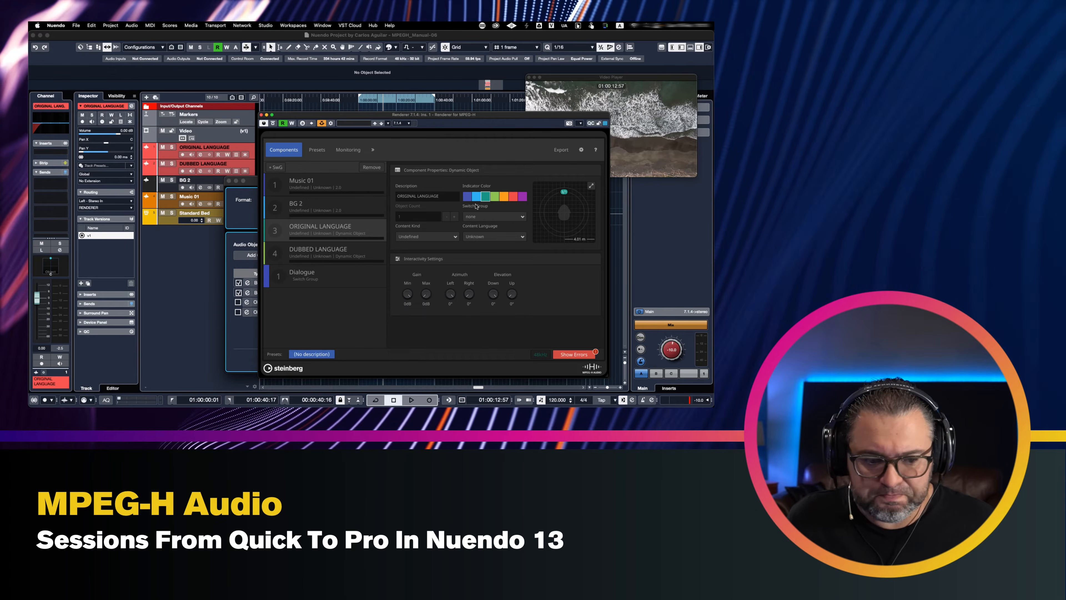
pyautogui.click(492, 217)
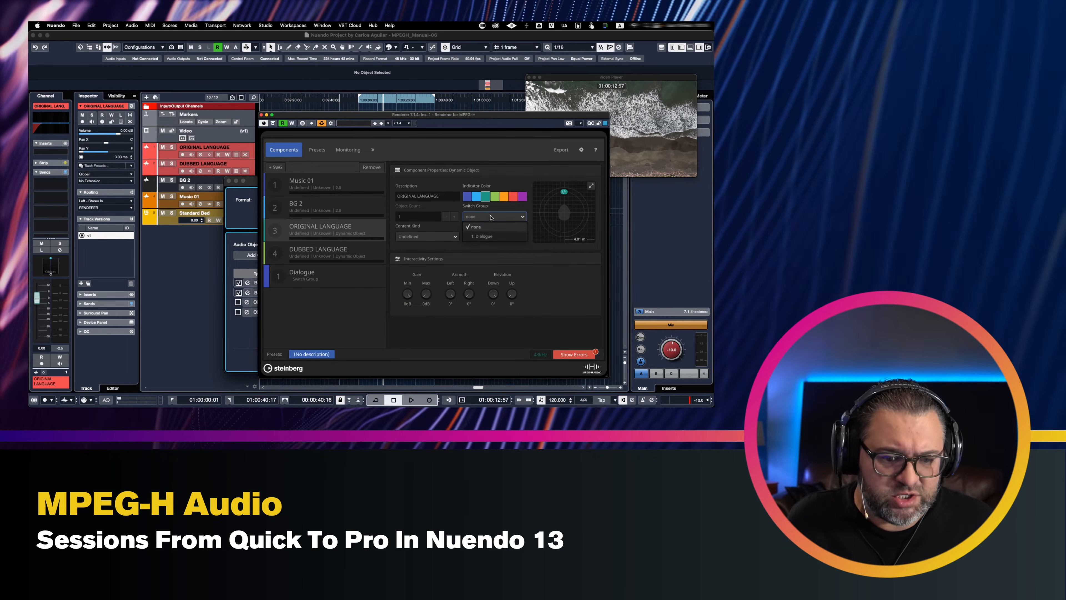
pyautogui.click(489, 237)
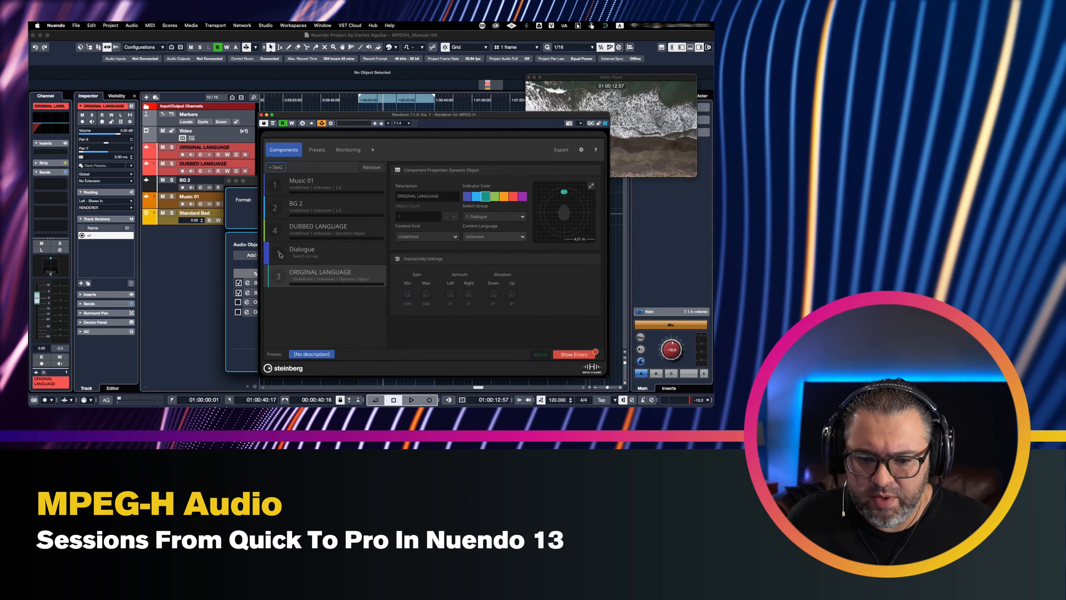
pyautogui.click(314, 231)
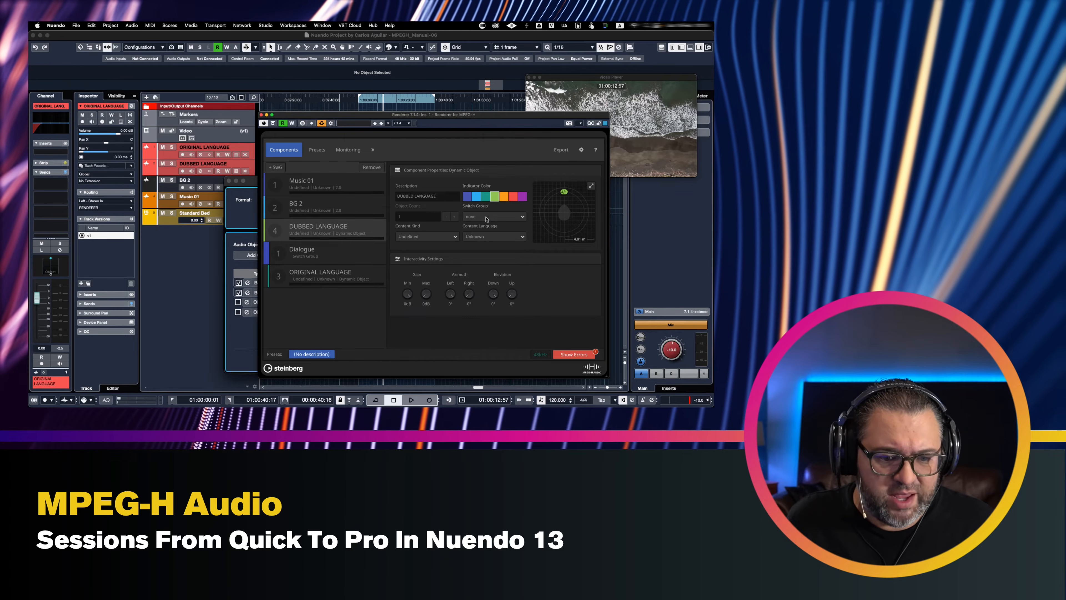
pyautogui.click(486, 216)
pyautogui.click(489, 238)
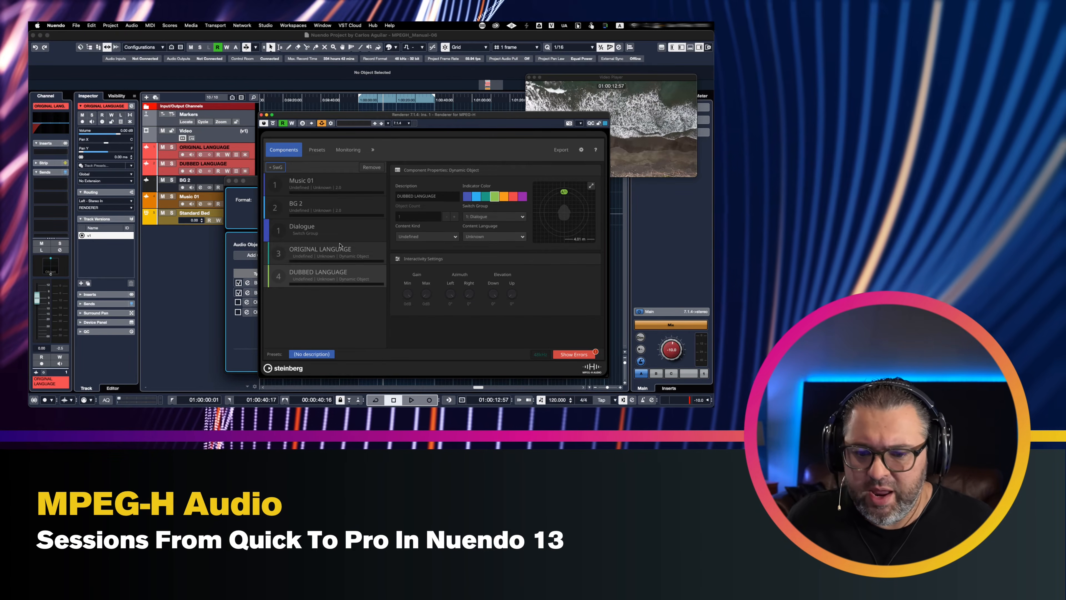
pyautogui.click(326, 236)
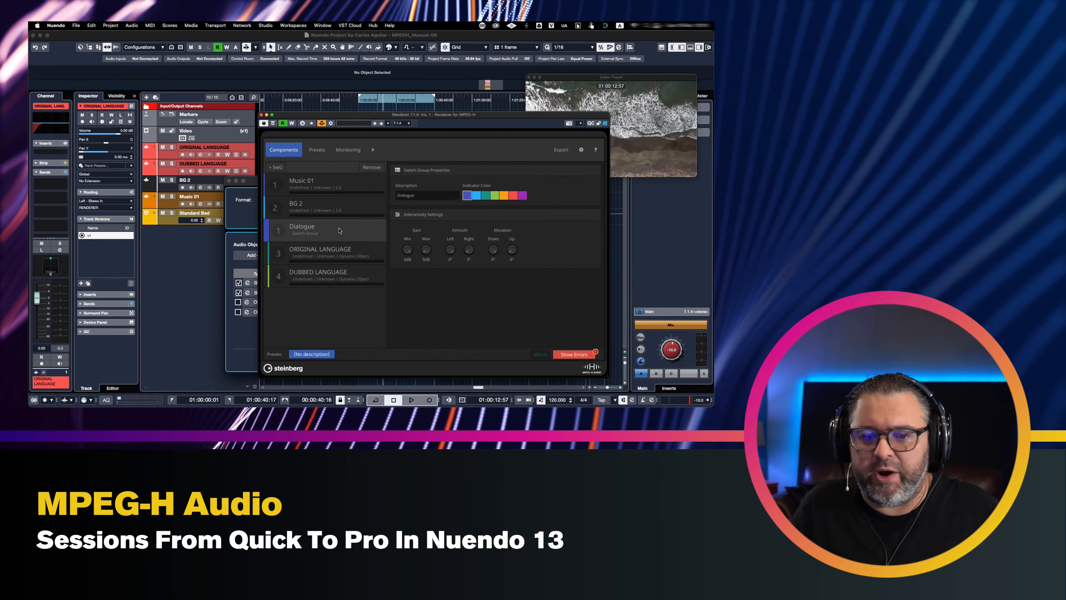
# Add all available components, including the Dialogue switch group, to the renderer's unnamed preset
pyautogui.click(317, 149)
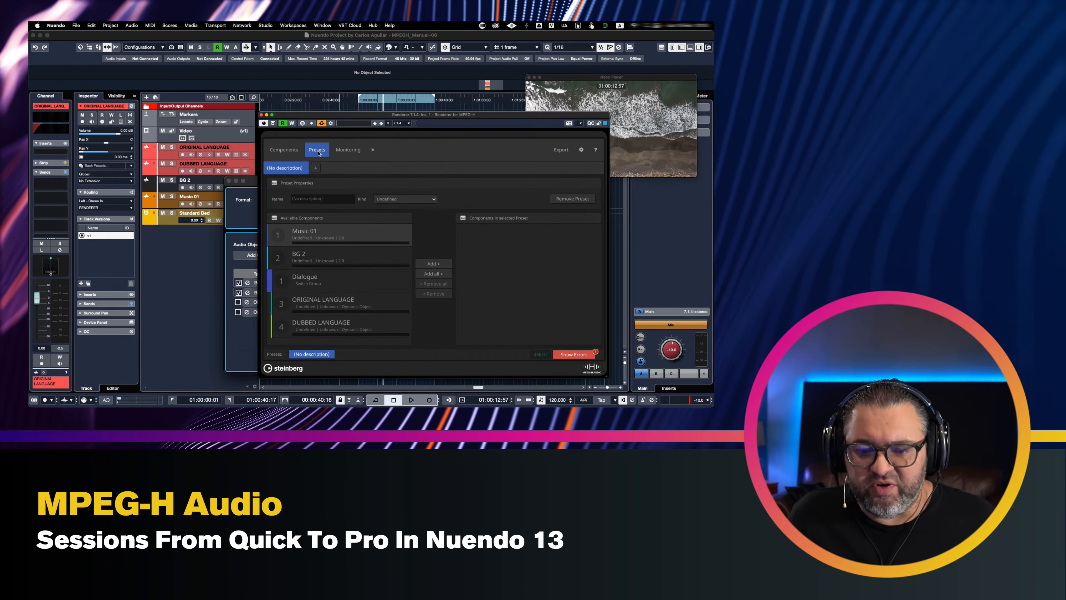
pyautogui.moveTo(417, 117); pyautogui.dragTo(372, 109)
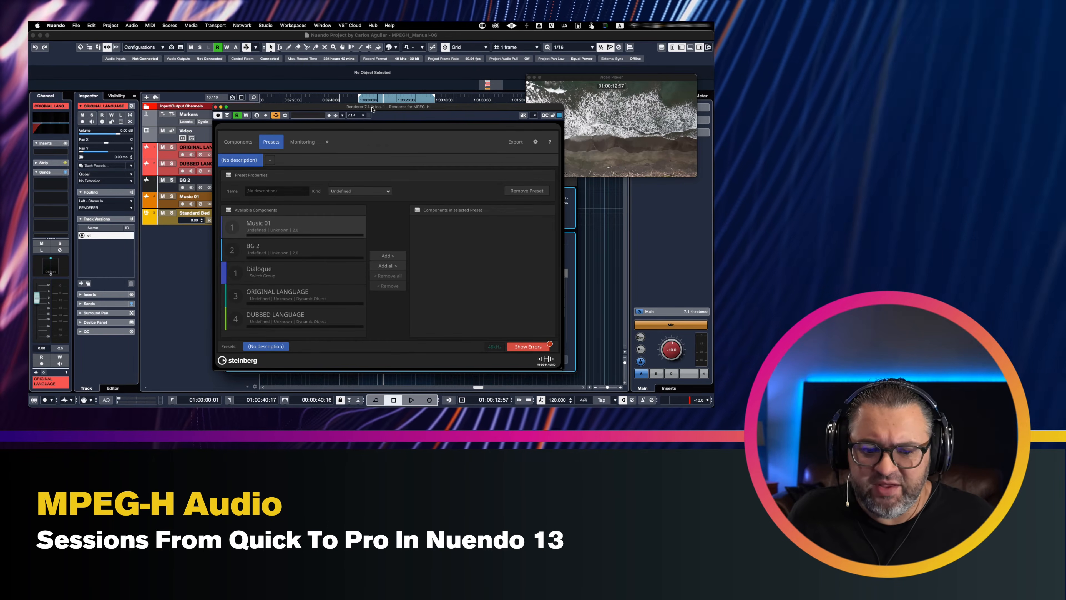
pyautogui.click(393, 269)
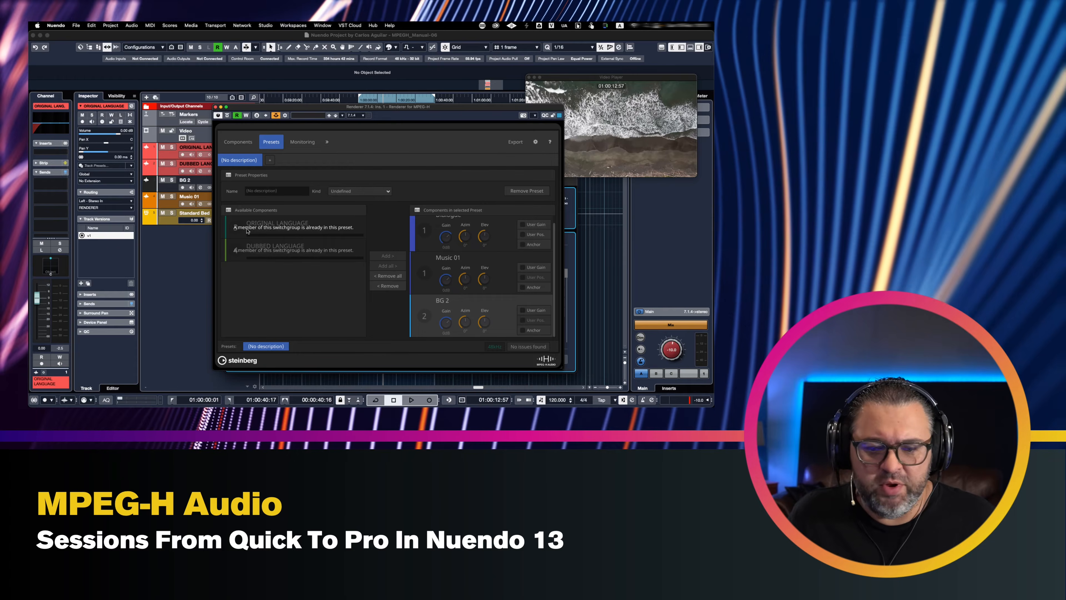
pyautogui.scroll(1, 440, 253)
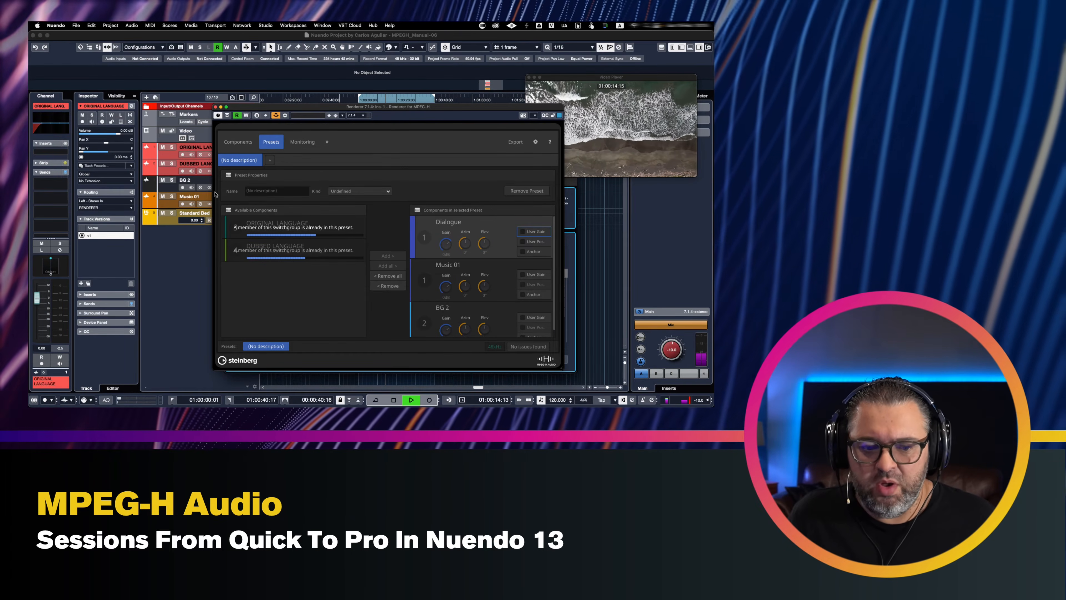
# Audition the Dialogue switch group in the renderer's monitoring view during playback, alternating between ORIGINAL LANGUAGE and DUBBED LANGUAGE, and stop playback
pyautogui.press('space')
pyautogui.click(305, 142)
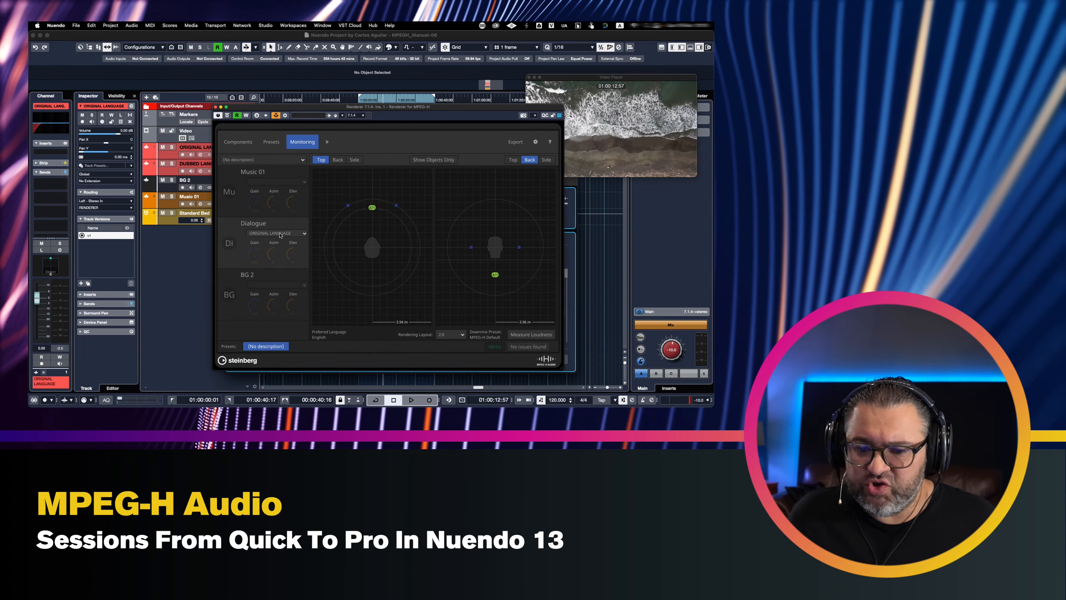
pyautogui.press('space')
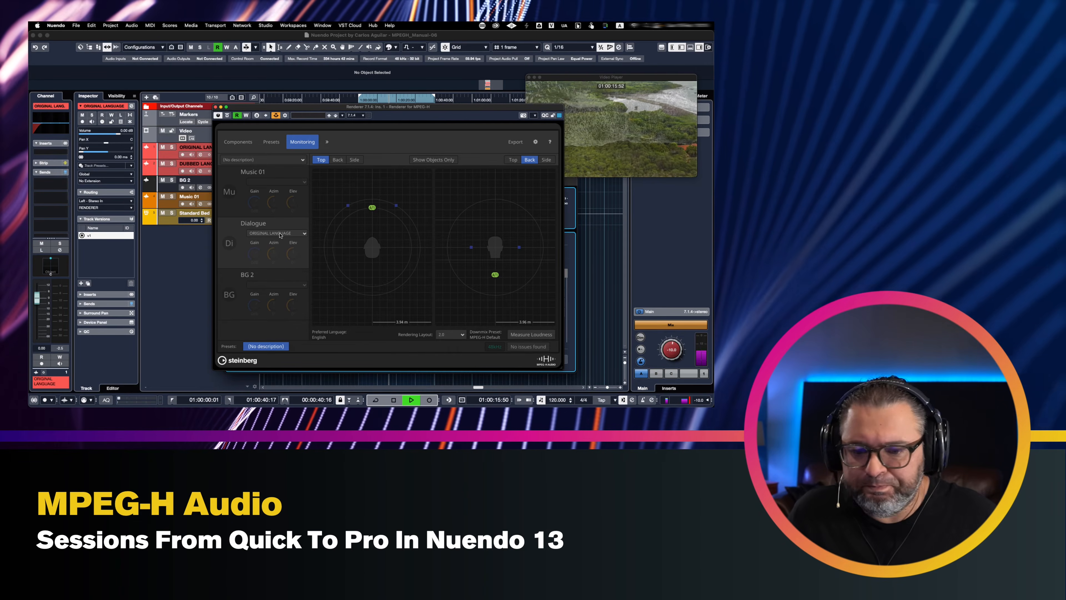
pyautogui.click(281, 233)
pyautogui.click(271, 247)
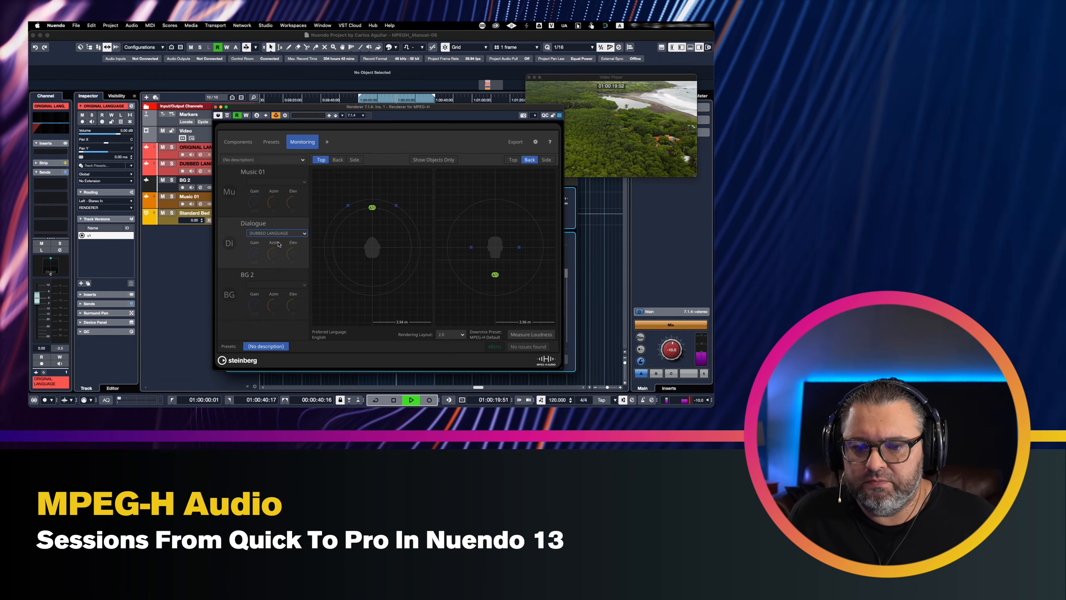
pyautogui.click(280, 233)
pyautogui.click(278, 241)
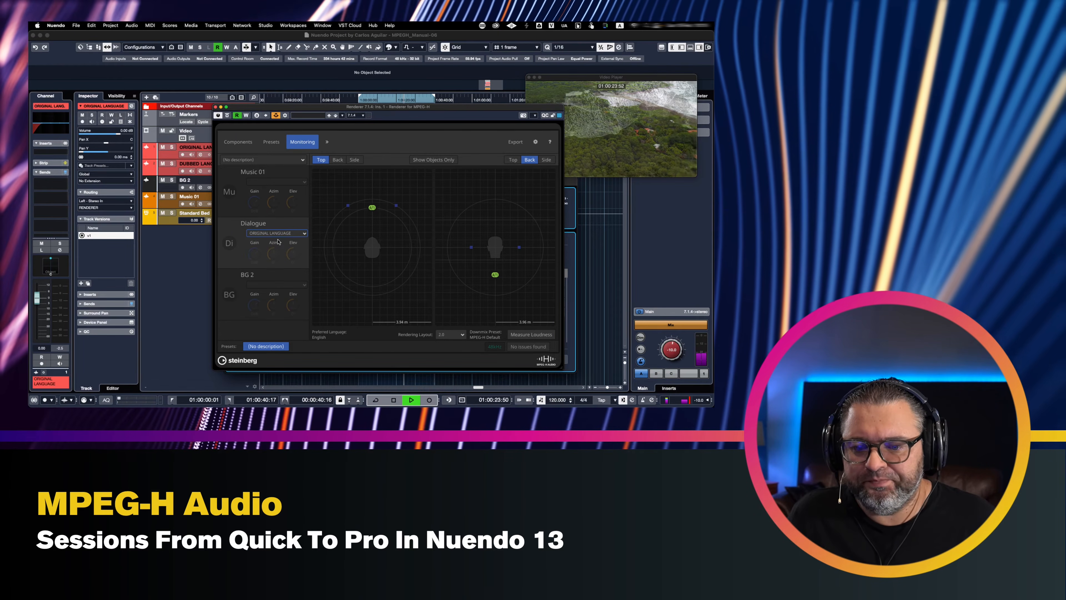
pyautogui.click(284, 235)
pyautogui.click(284, 249)
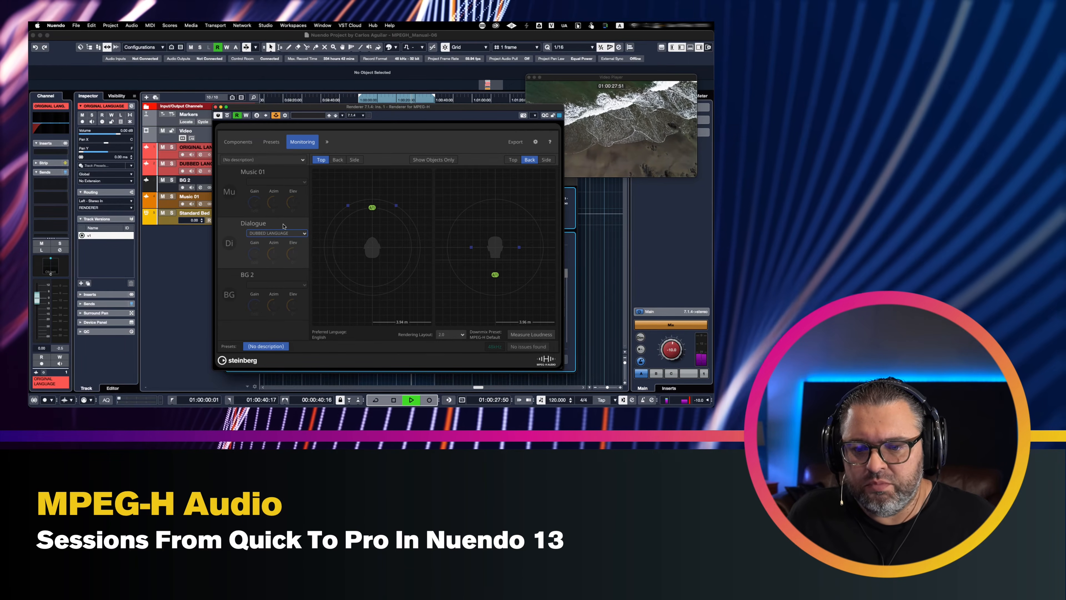
pyautogui.press('space')
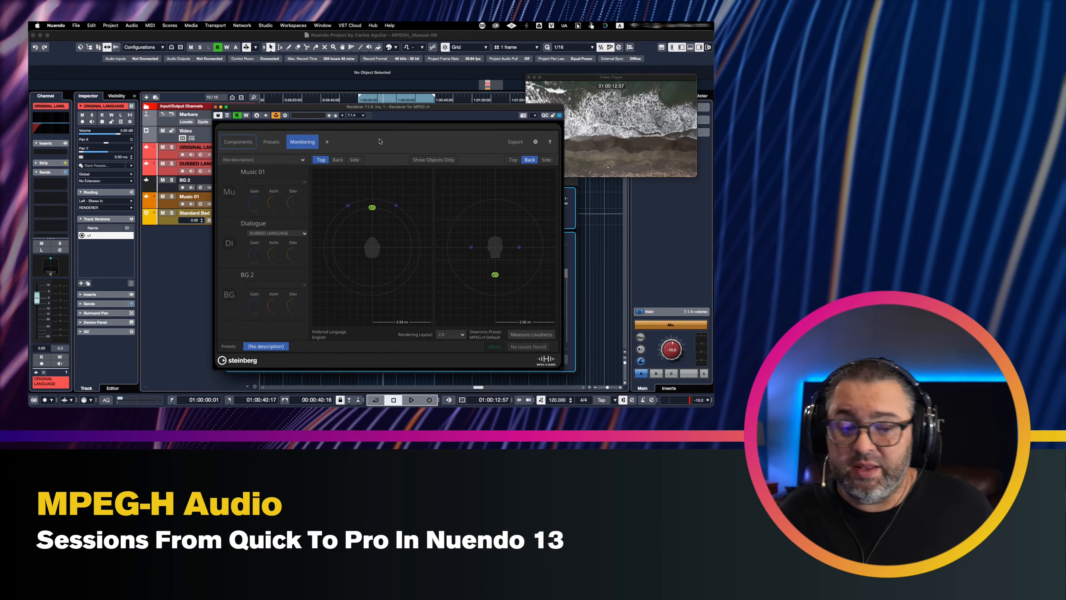
# Close the renderer and examine the renderer and bed options of the MPEG-H Setup Assistant without applying them
pyautogui.click(239, 145)
pyautogui.click(216, 107)
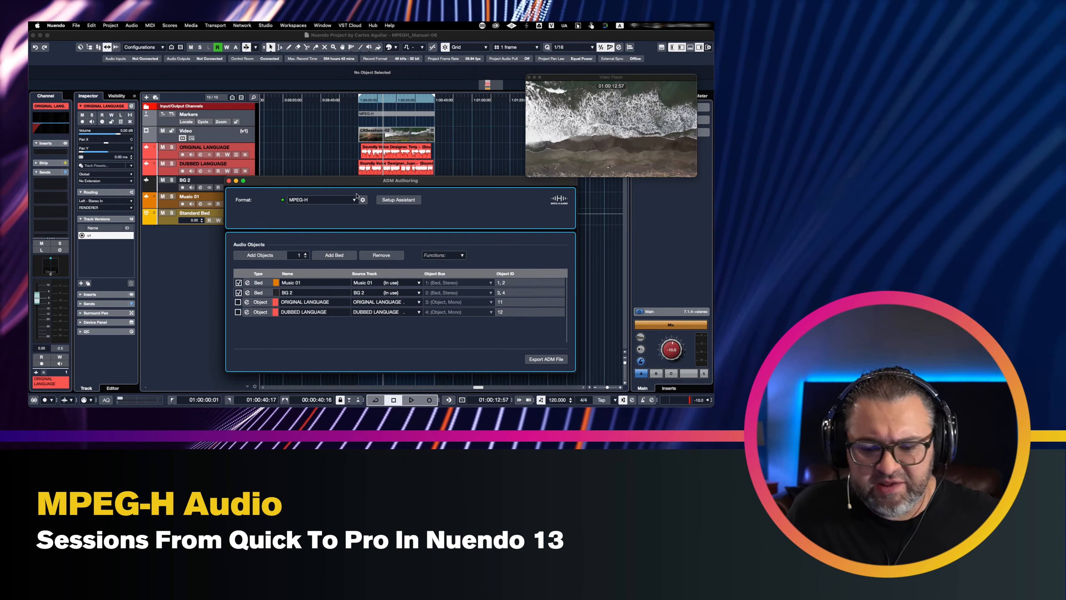
pyautogui.moveTo(338, 188); pyautogui.dragTo(331, 166)
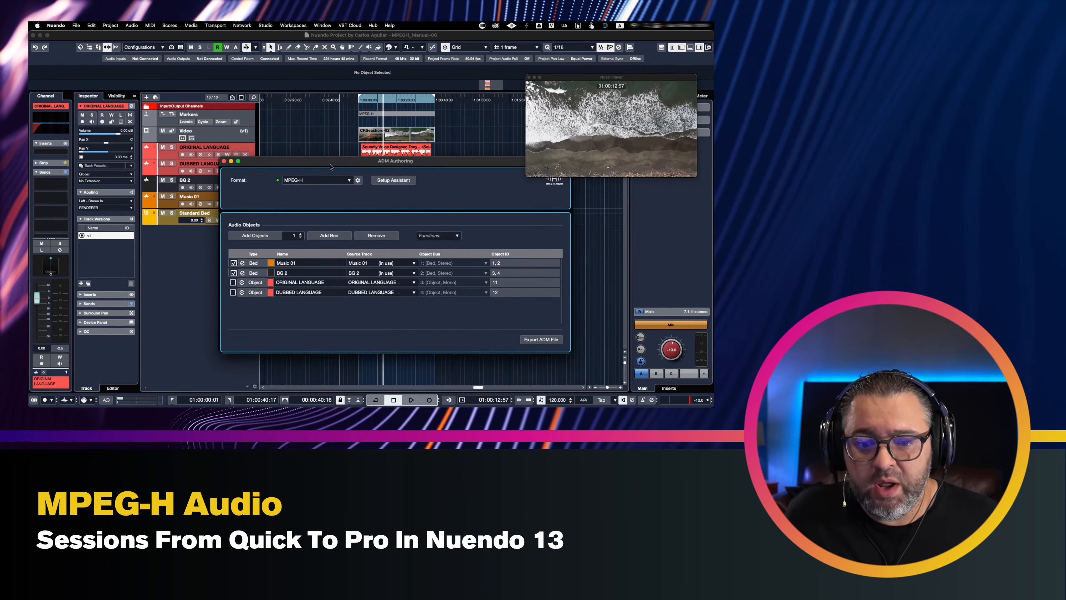
pyautogui.click(394, 180)
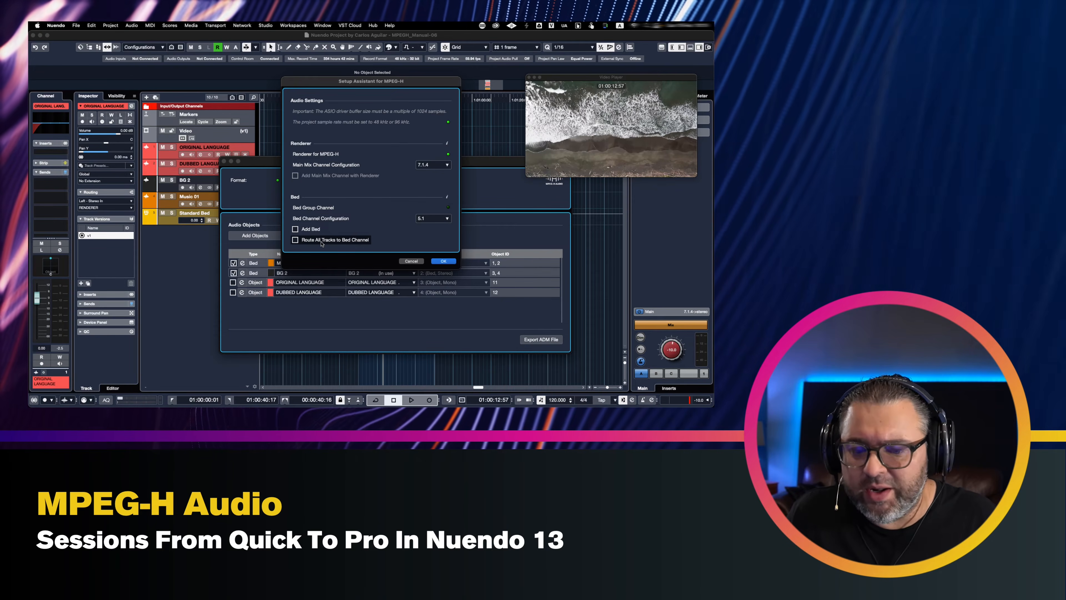
pyautogui.click(412, 261)
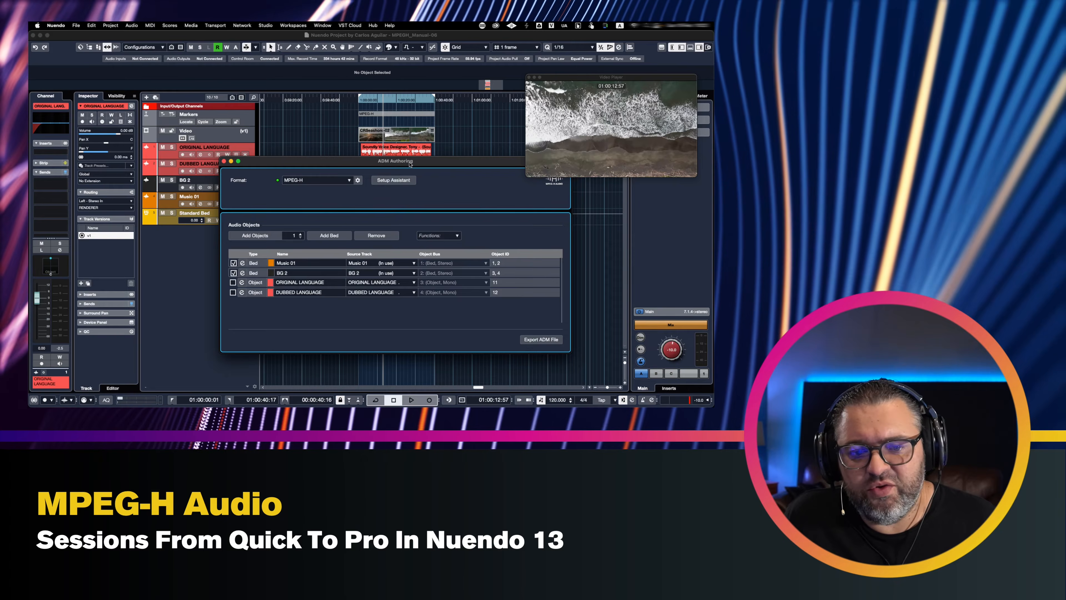
# Reopen the Renderer for MPEG-H from ADM Authoring and review its components, presets and monitoring views
pyautogui.moveTo(409, 164); pyautogui.dragTo(367, 155)
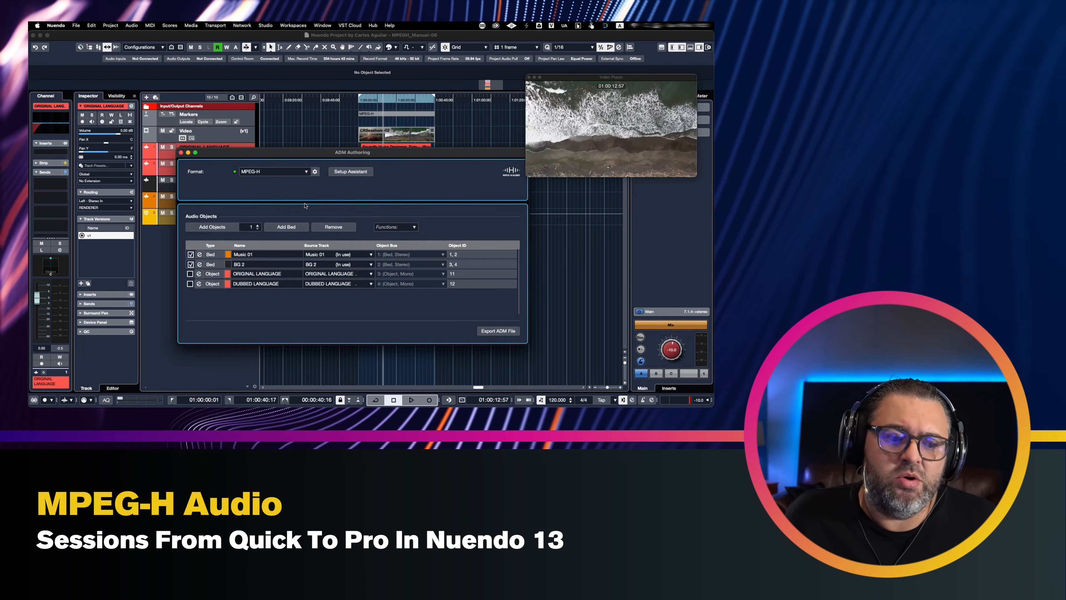
pyautogui.click(315, 172)
pyautogui.moveTo(357, 110); pyautogui.dragTo(318, 113)
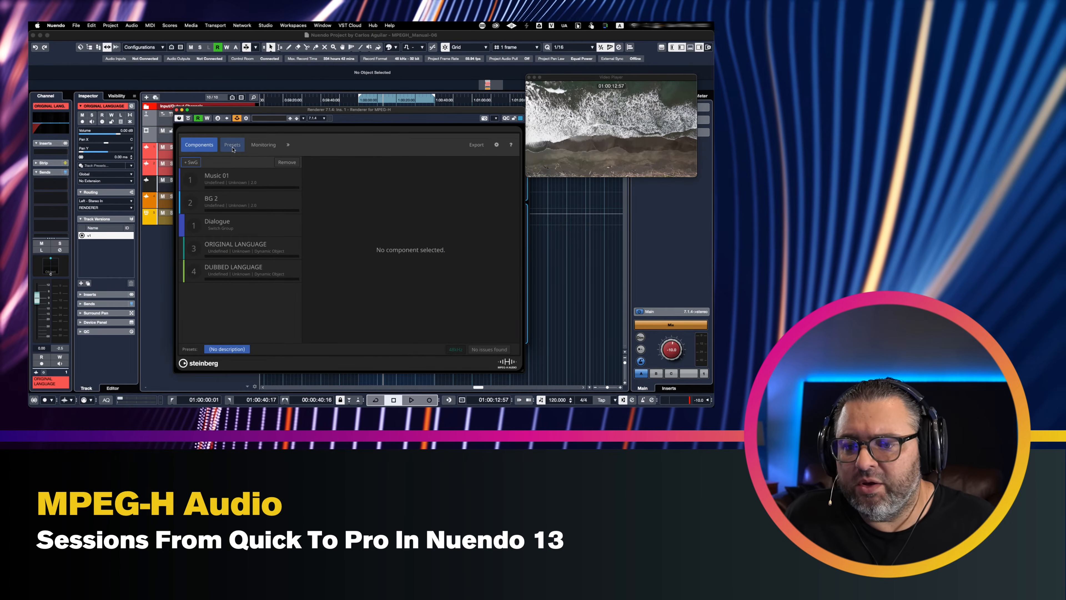
pyautogui.moveTo(237, 113); pyautogui.dragTo(249, 112)
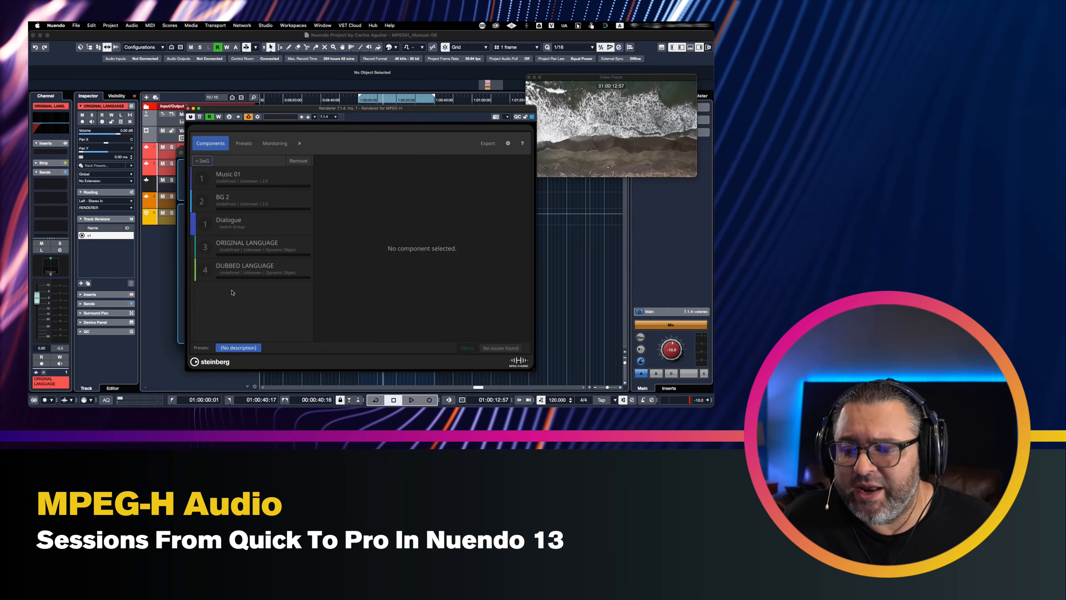
pyautogui.click(246, 142)
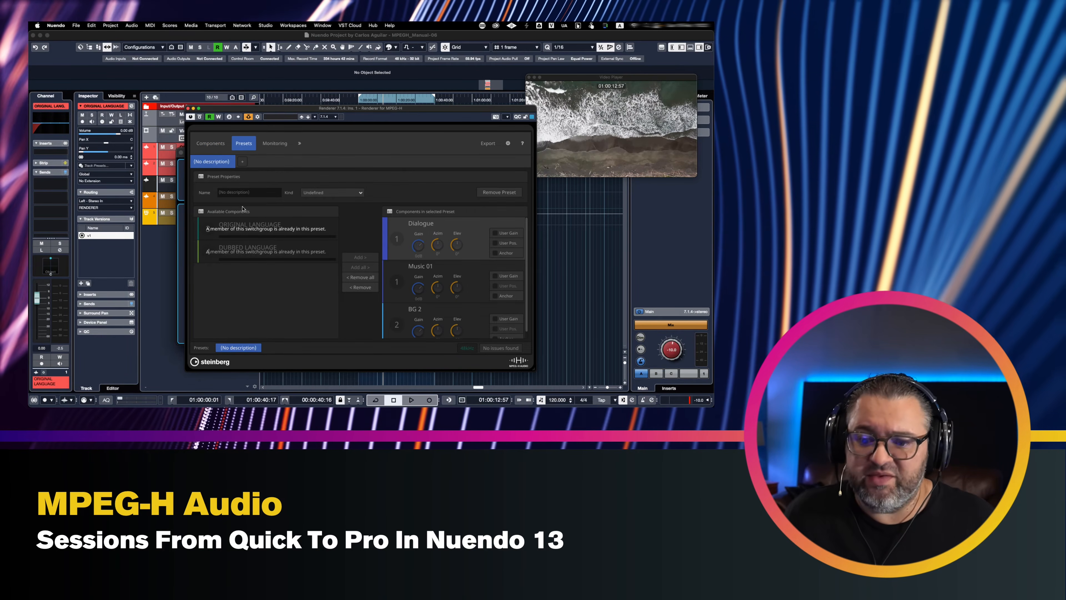
pyautogui.click(283, 145)
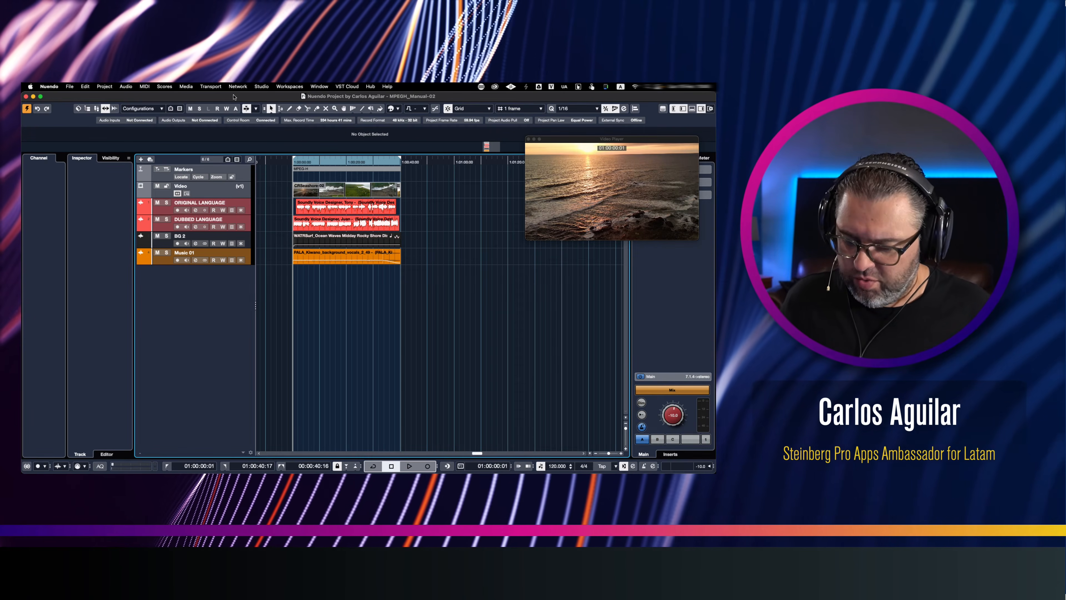
# Check the 3D Pan Mode in Project Setup for MPEG-H use and accept the dialog
pyautogui.hotkey('shift', 's')
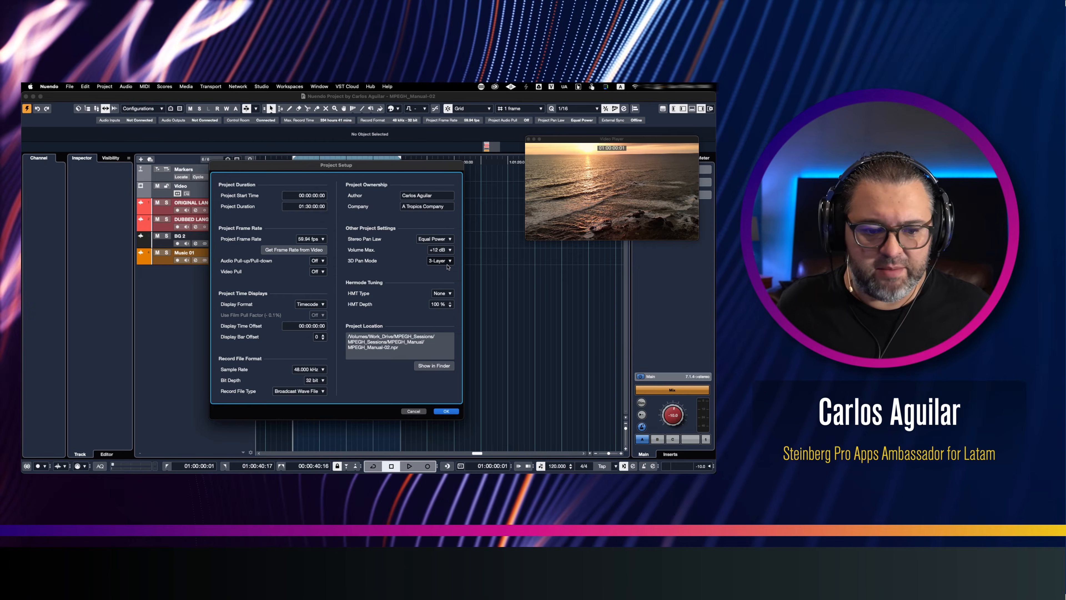
pyautogui.moveTo(445, 265)
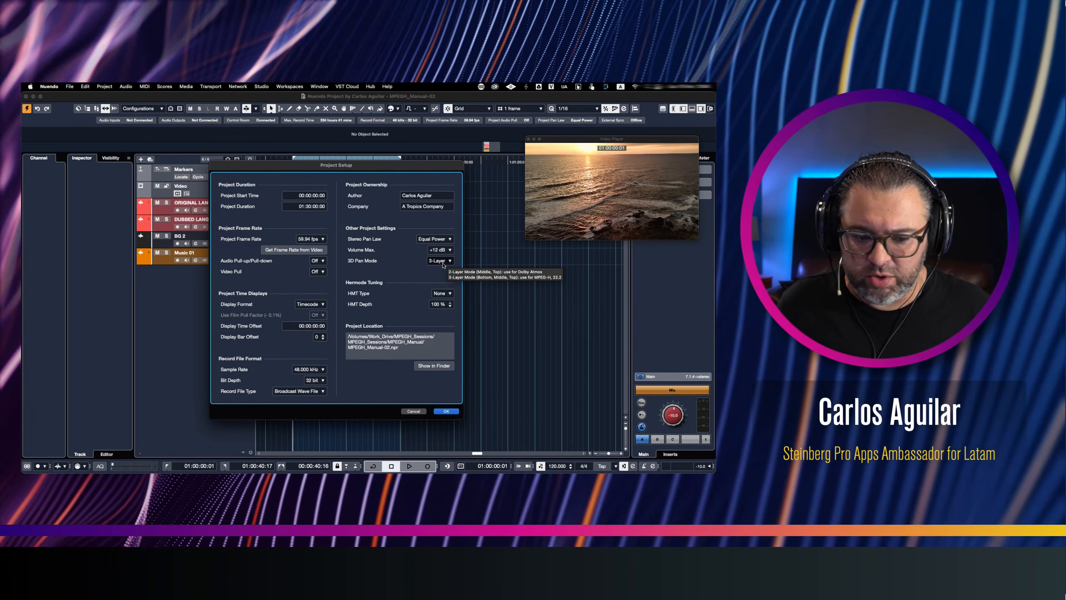
pyautogui.press('Return')
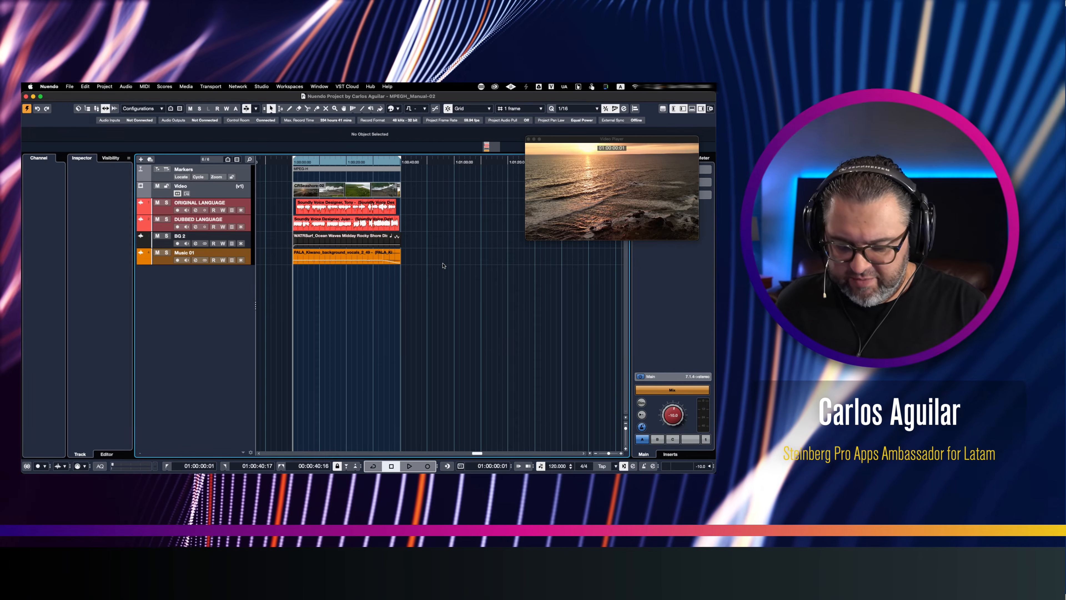
# Check the available buffer sizes for the Universal Audio Thunderbolt device in Studio Setup and close the settings
pyautogui.hotkey('alt', 's')
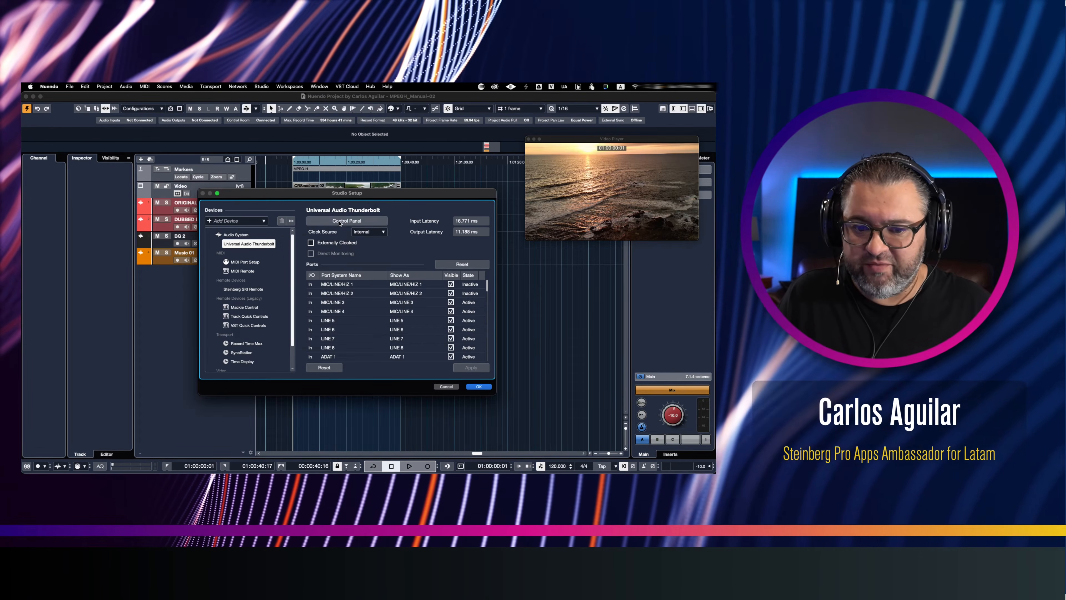
pyautogui.click(340, 221)
pyautogui.click(332, 275)
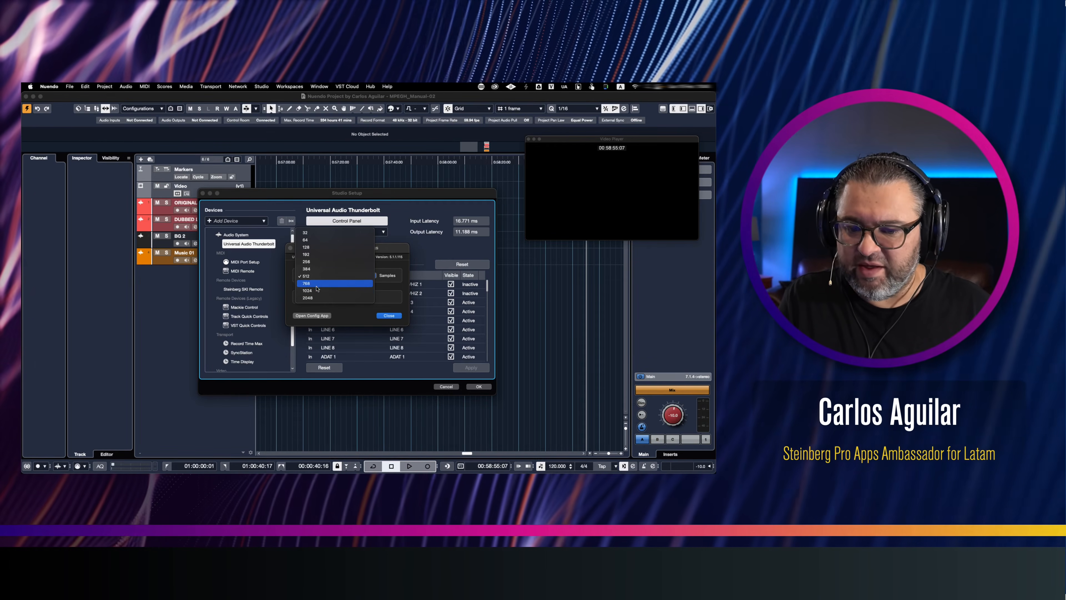
pyautogui.click(392, 307)
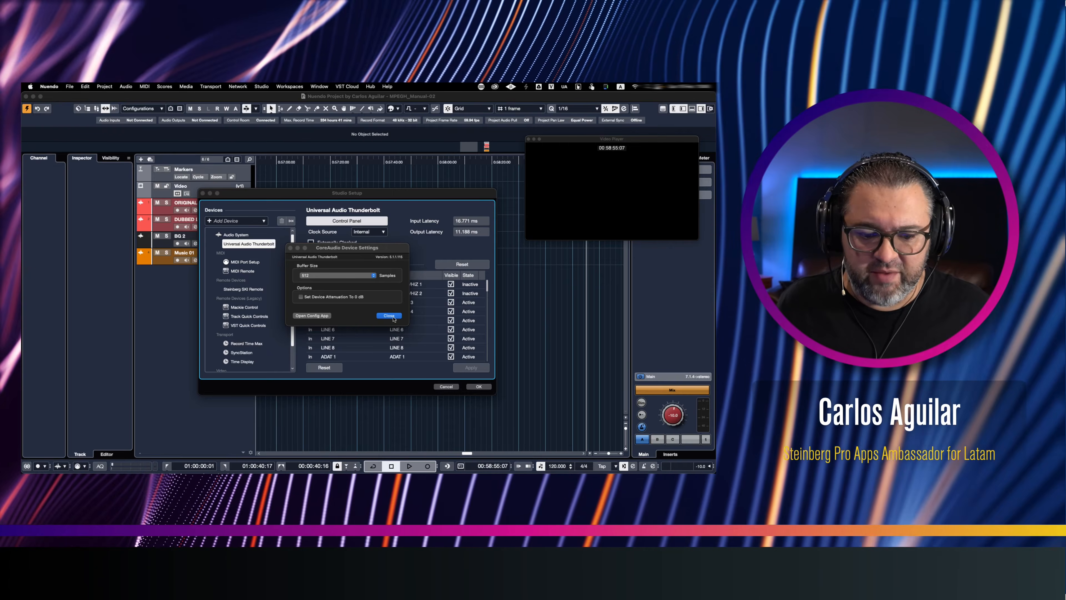
pyautogui.click(388, 315)
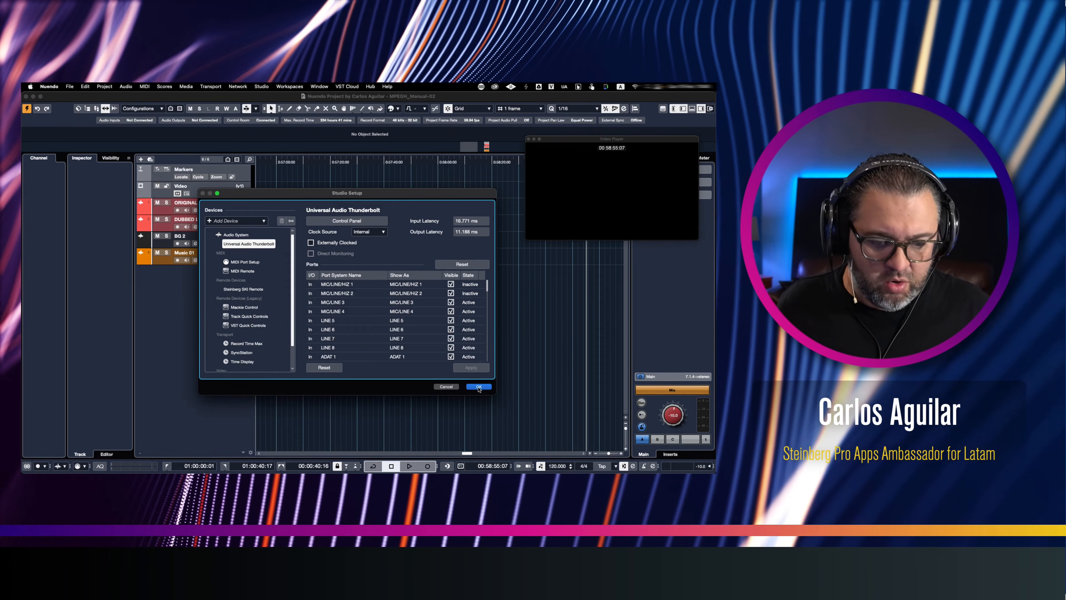
pyautogui.click(478, 386)
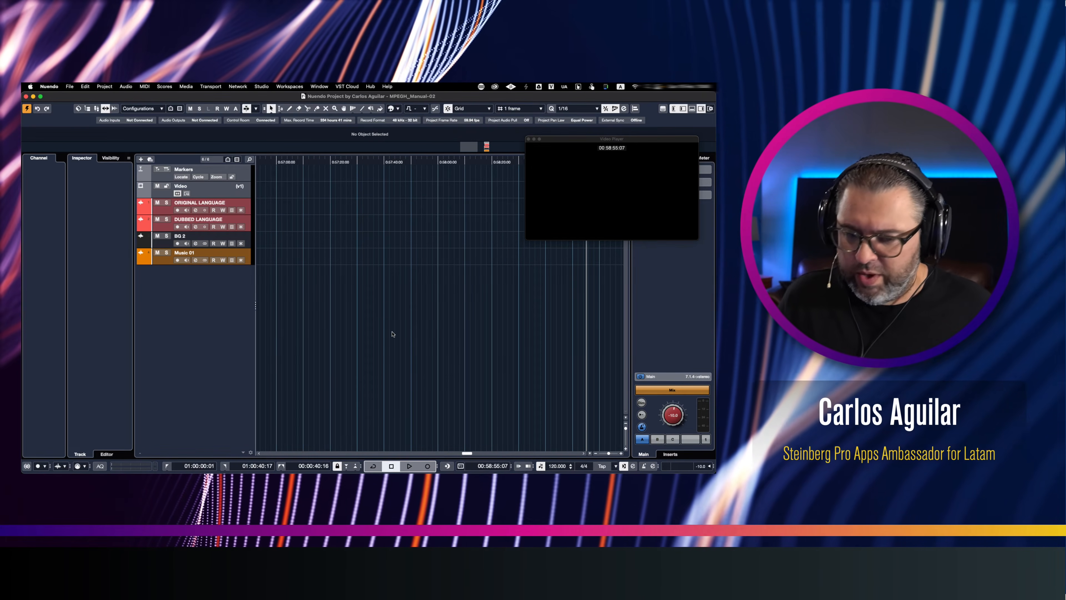
# Add a 7.1.4 output bus named Renderer in Audio Connections
pyautogui.press('F4')
pyautogui.moveTo(258, 109); pyautogui.dragTo(248, 169)
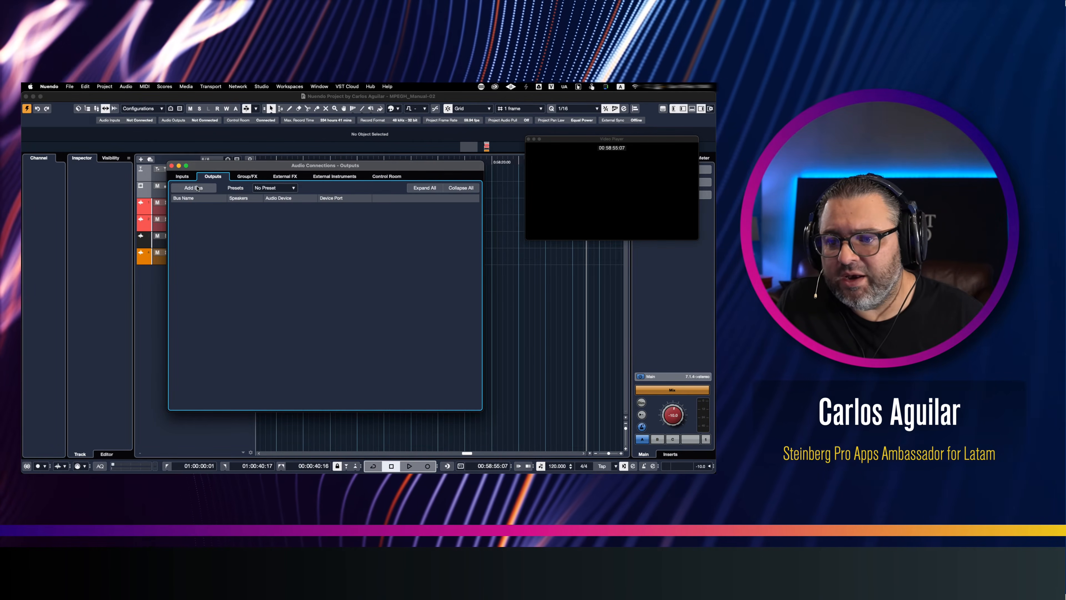
pyautogui.click(198, 189)
pyautogui.click(378, 192)
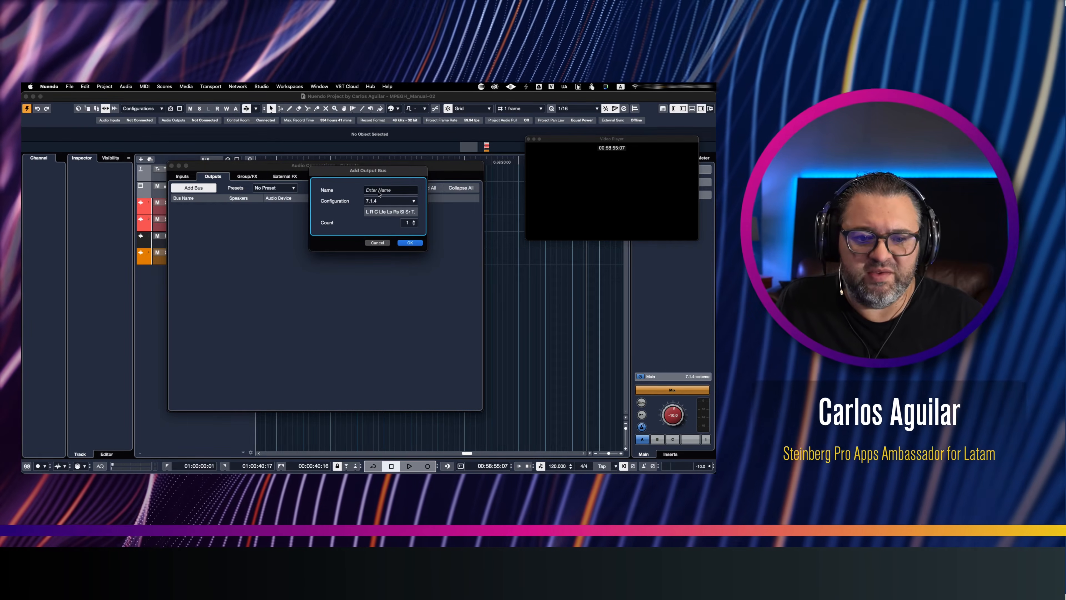
pyautogui.write('Renderer')
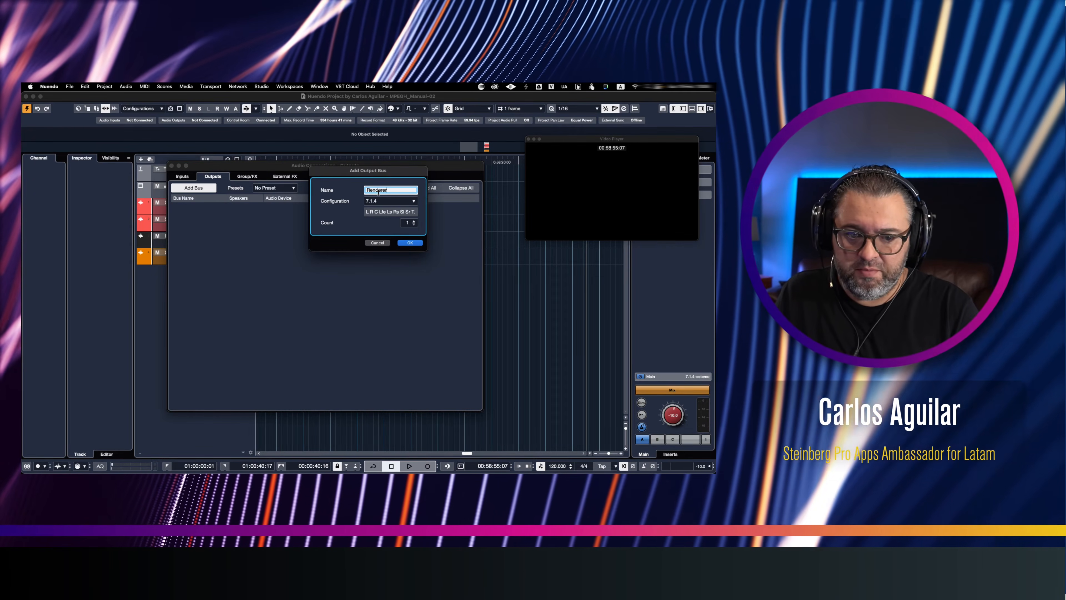
pyautogui.press('Return')
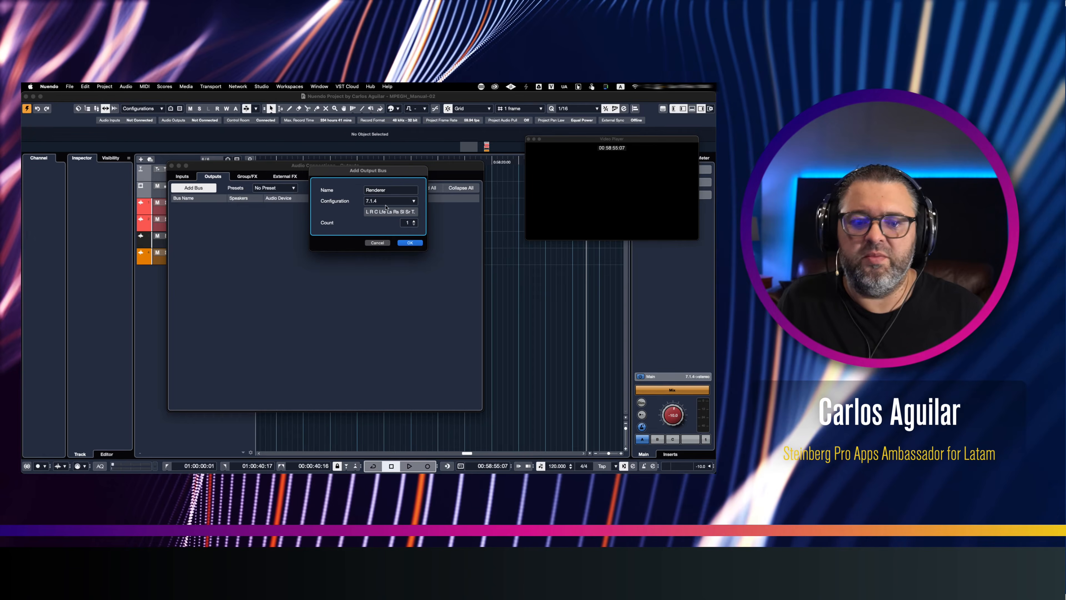
pyautogui.click(408, 244)
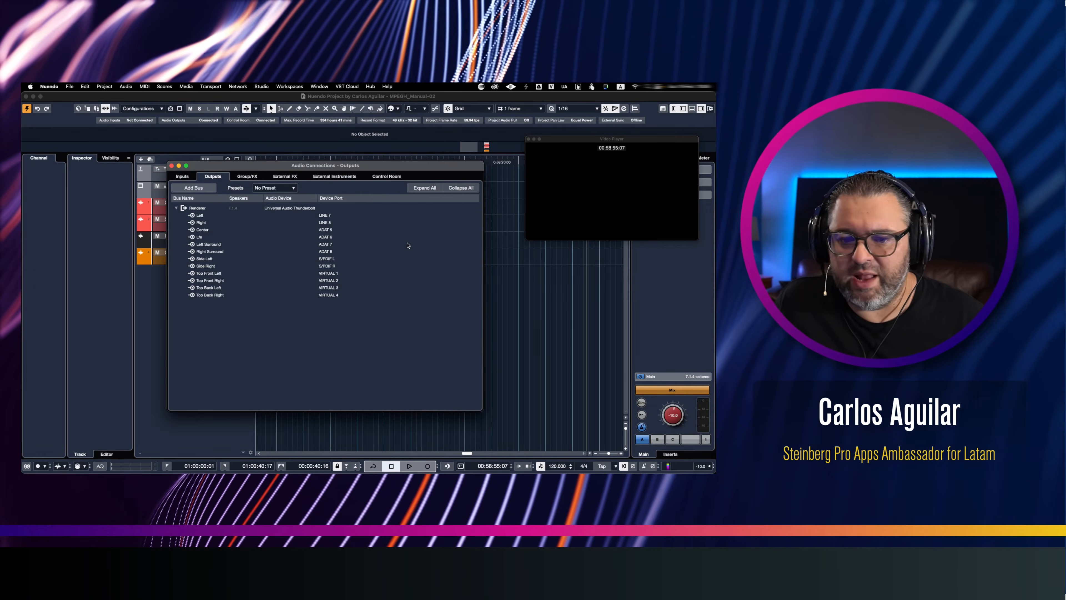
# Set the Renderer output bus as the Main Mix in Audio Connections
pyautogui.rightClick(198, 207)
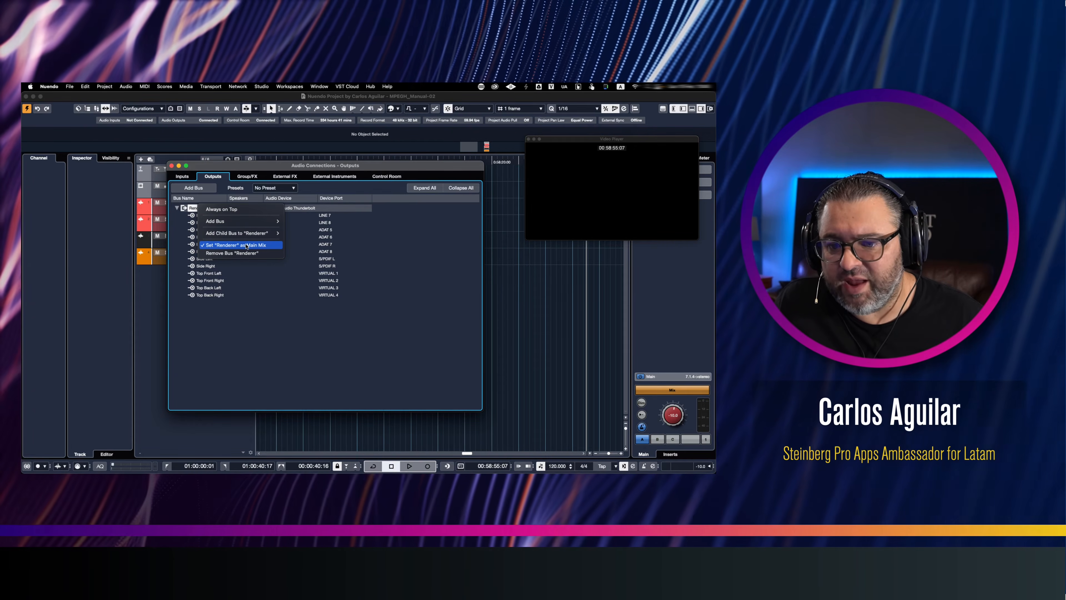
pyautogui.click(251, 363)
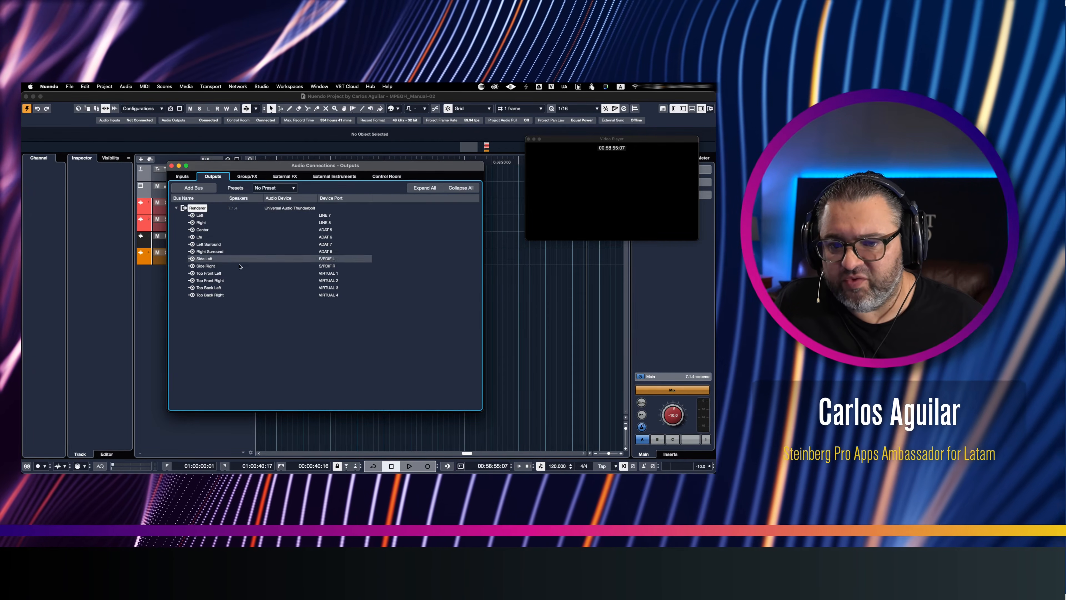
pyautogui.rightClick(203, 210)
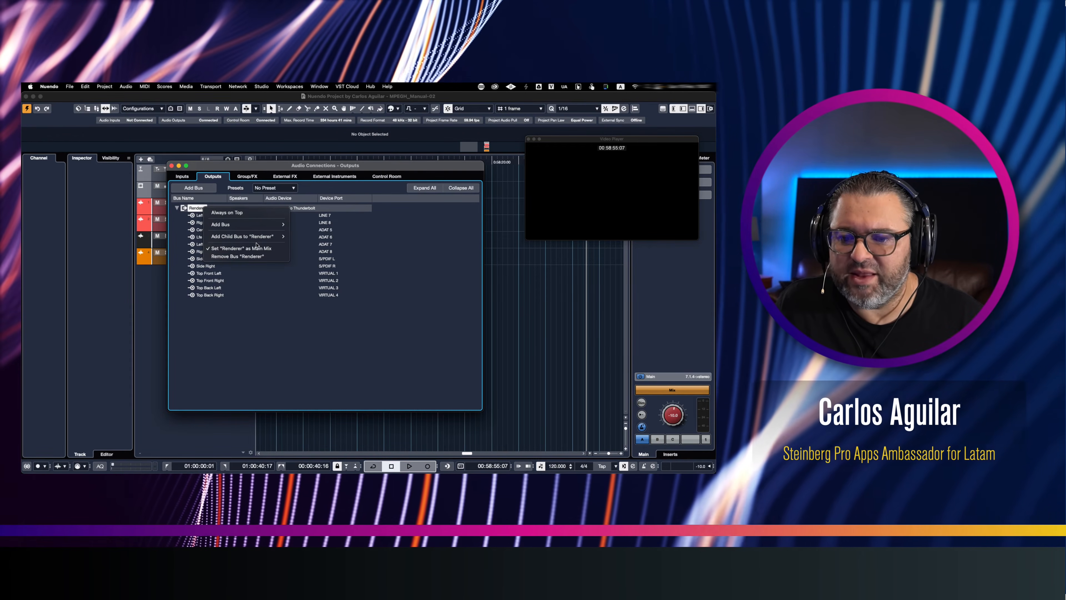
pyautogui.click(264, 248)
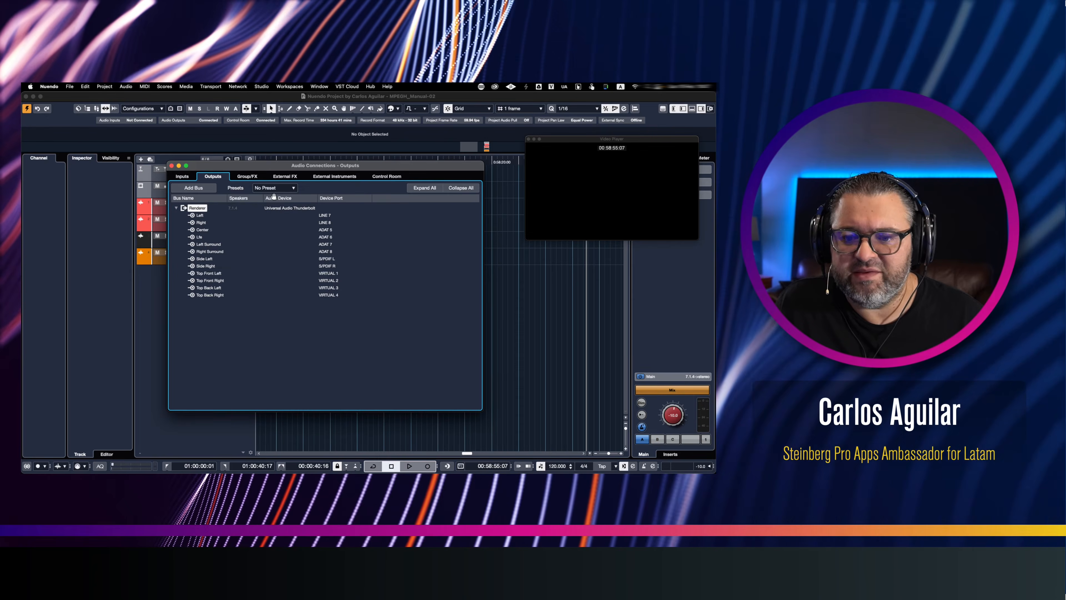
# Set the Renderer bus's audio device to Not Connected, then check the Control Room connections and close Audio Connections
pyautogui.click(293, 208)
pyautogui.click(299, 217)
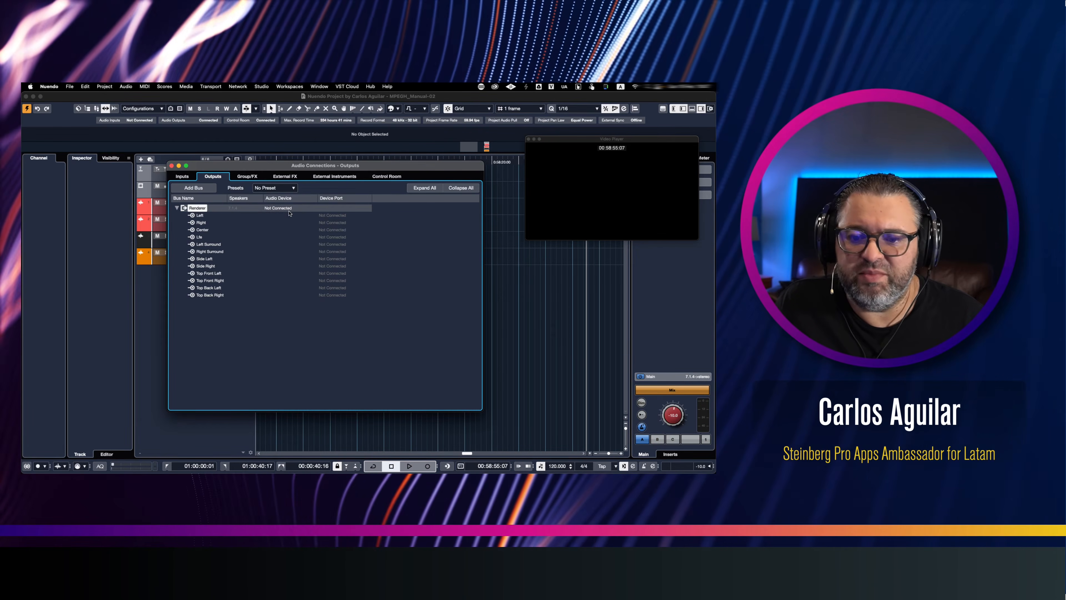
pyautogui.click(387, 177)
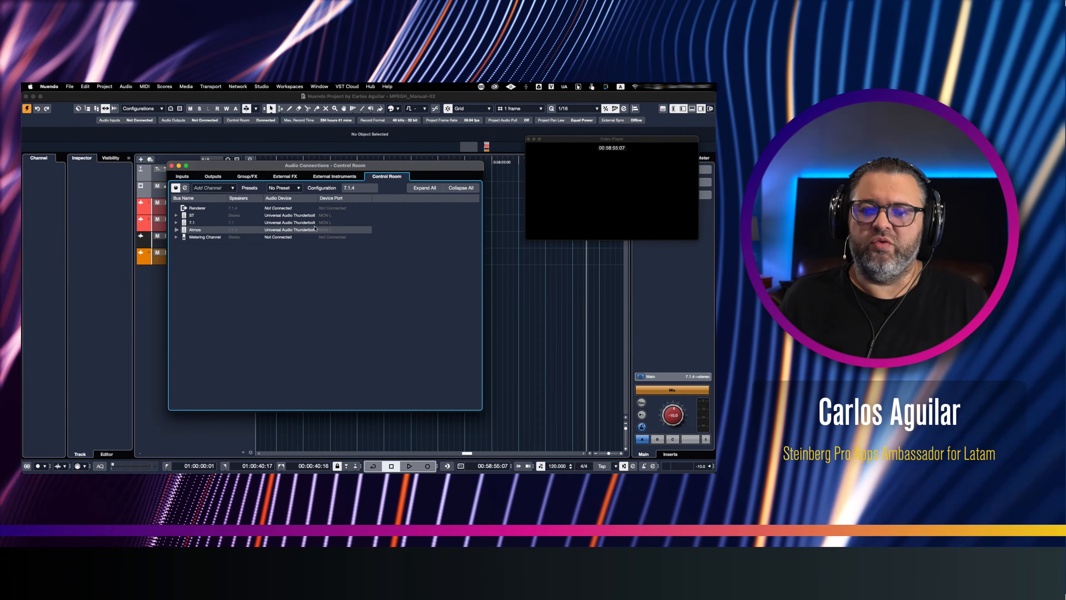
pyautogui.click(172, 166)
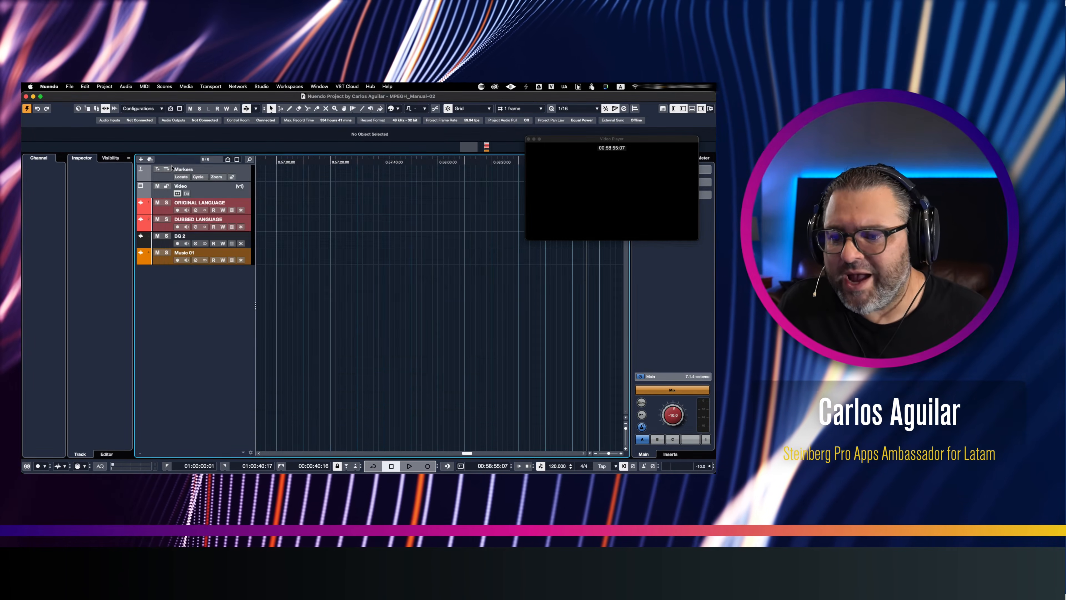
# Route the outputs of the ORIGINAL LANGUAGE, DUBBED LANGUAGE, BG 2 and Music 01 tracks to the Renderer bus
pyautogui.click(197, 204)
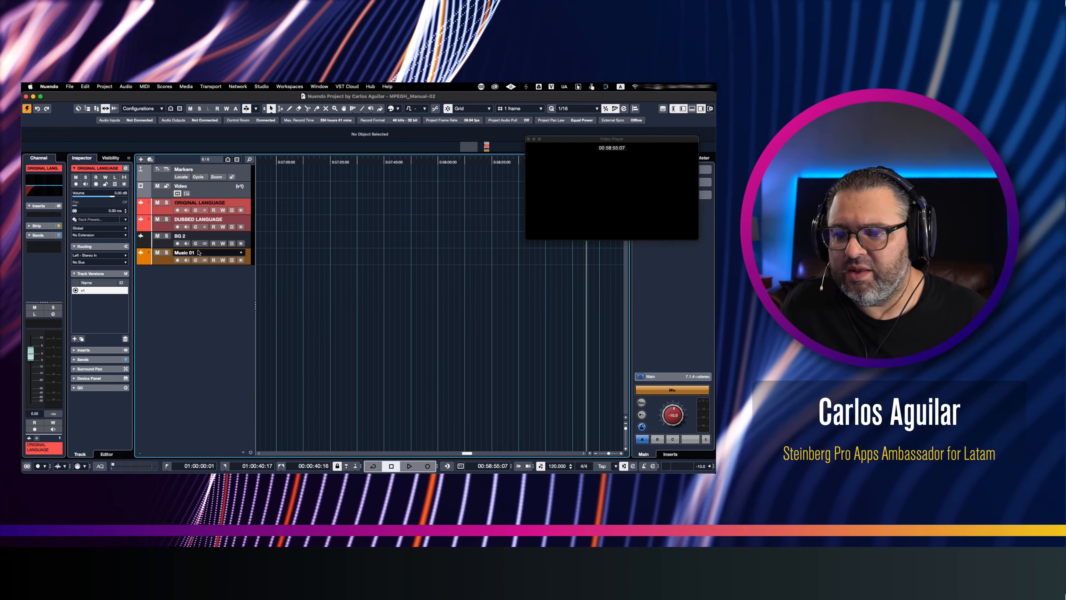
pyautogui.click(110, 262)
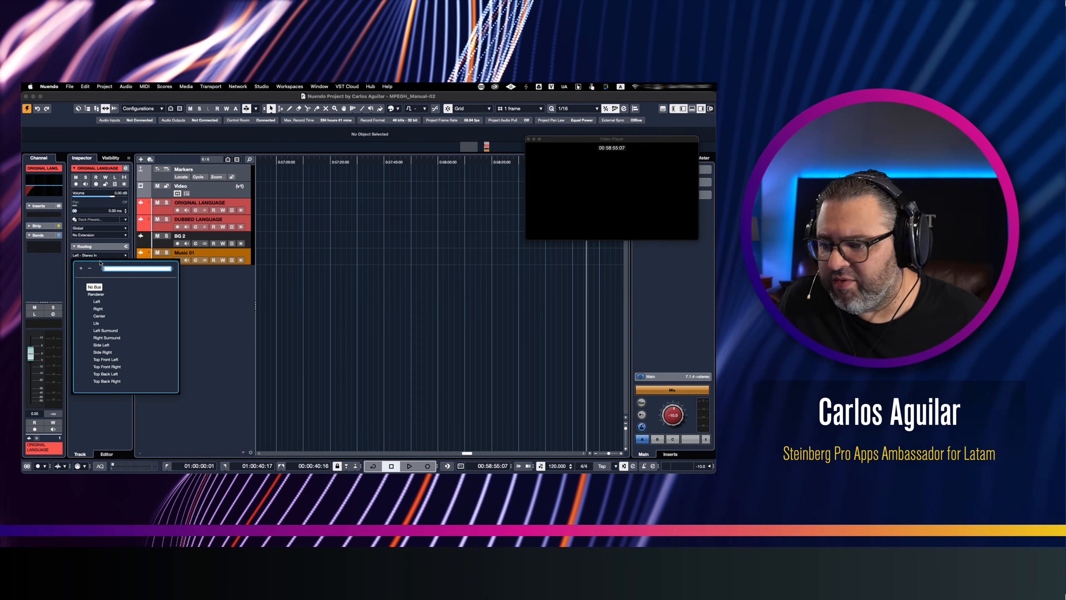
pyautogui.click(96, 294)
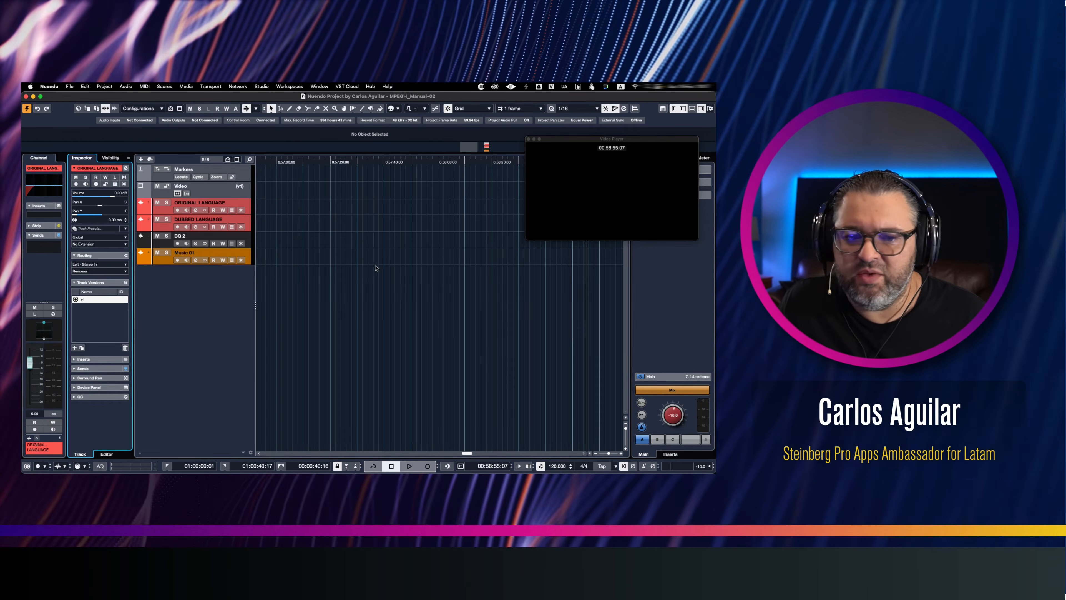
# Play part of the project from the beginning of the clips to check the signal through the new routing, and stop playback
pyautogui.press('KP_1')
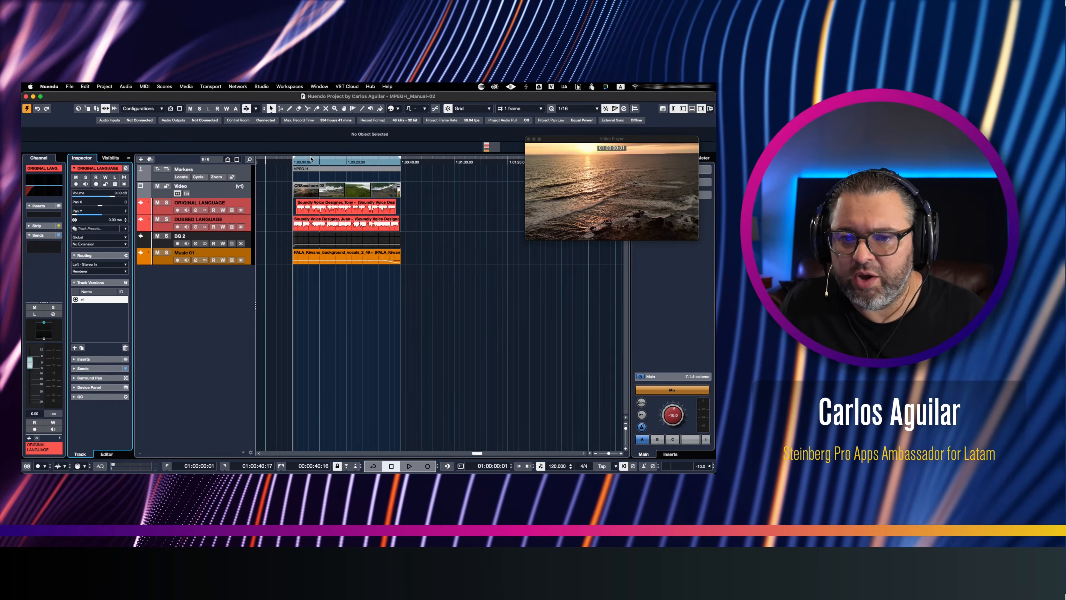
pyautogui.click(311, 160)
pyautogui.press('space')
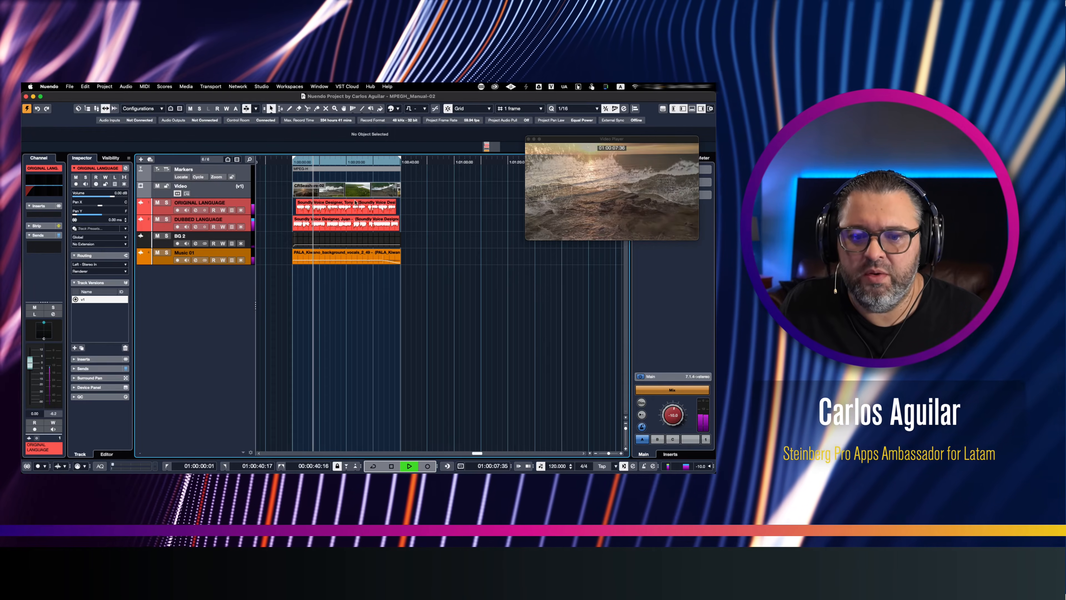
pyautogui.press('space')
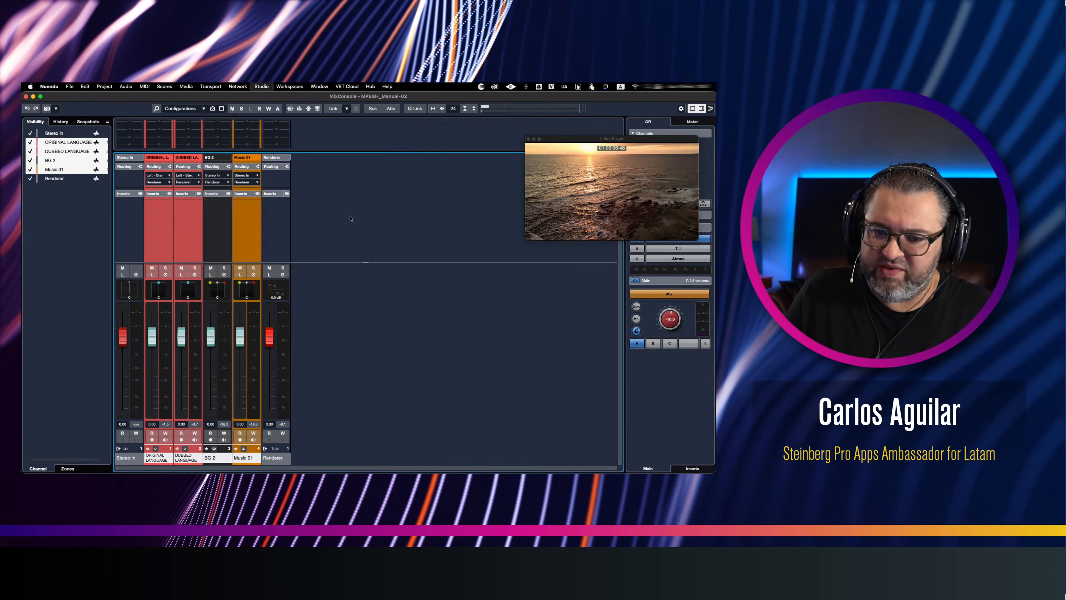
# Insert Renderer for MPEG-H in the first insert slot of the Renderer channel in the MixConsole, and close the MixConsole
pyautogui.press('F3')
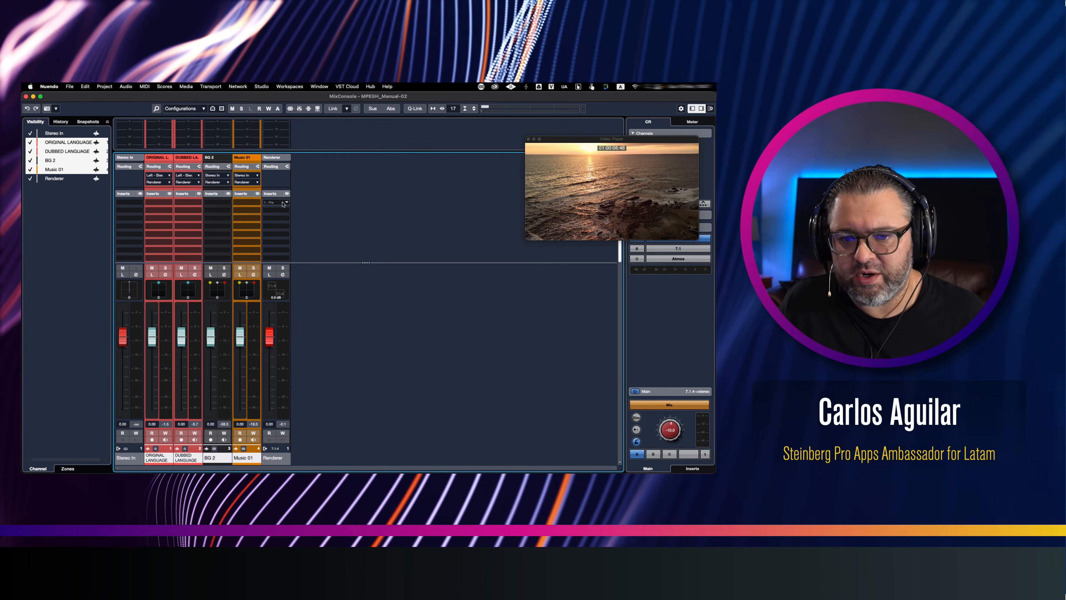
pyautogui.click(284, 204)
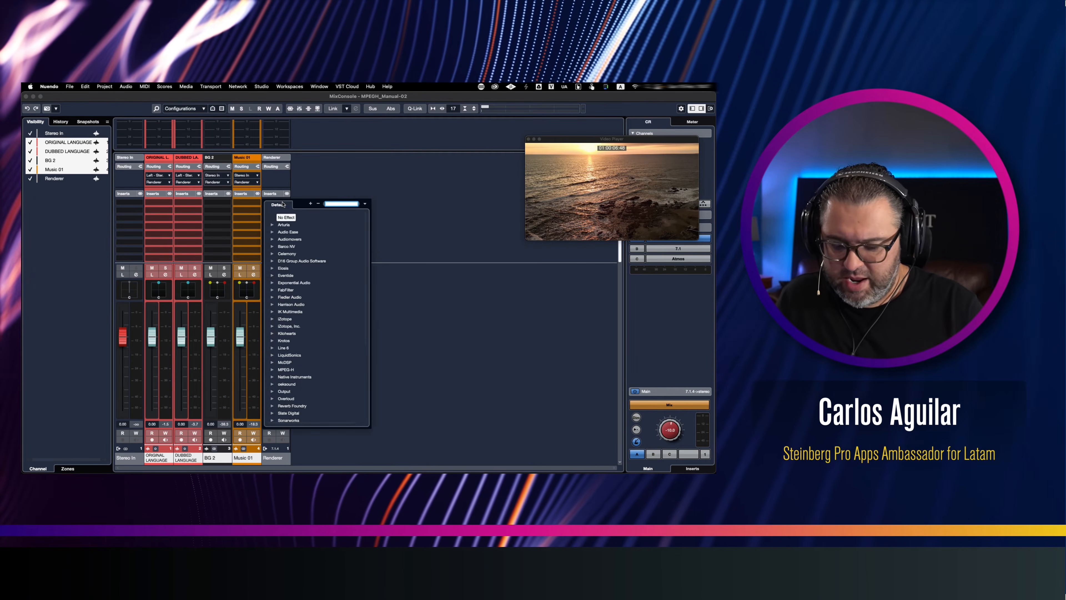
pyautogui.write('rend')
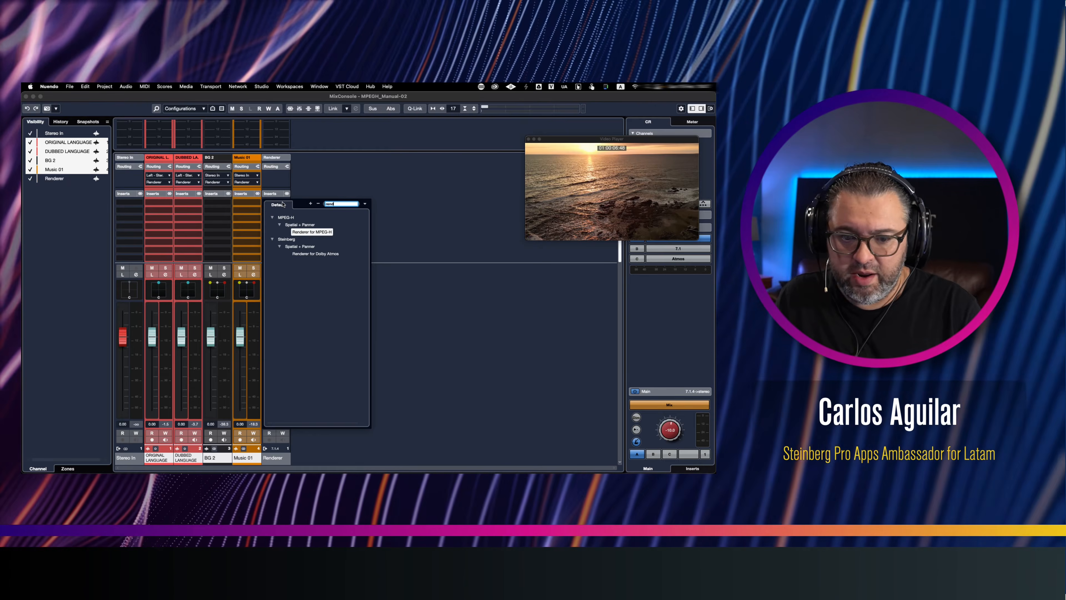
pyautogui.press('Return')
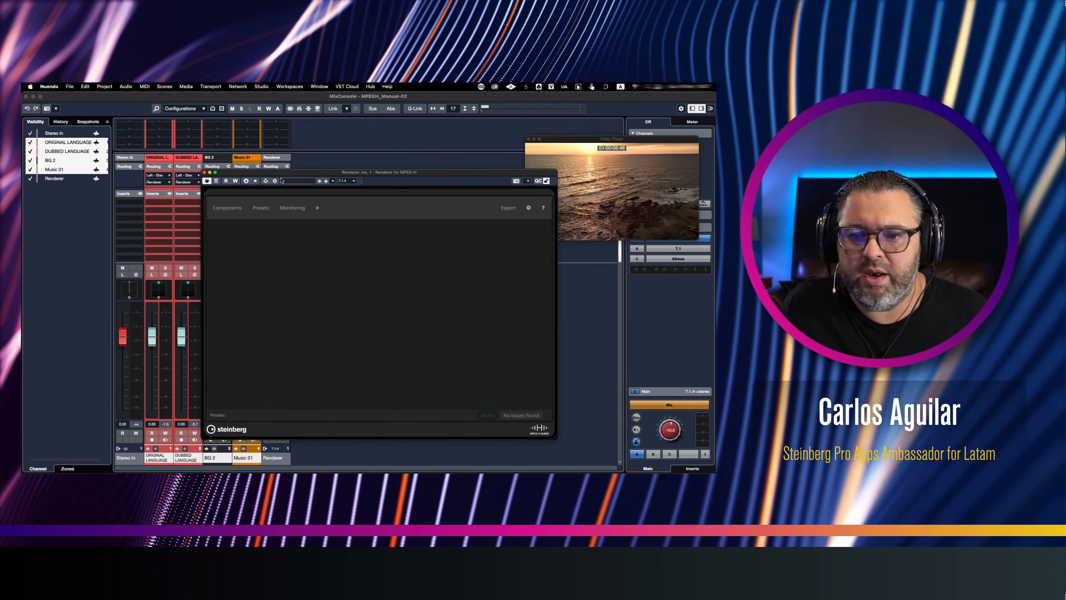
pyautogui.moveTo(260, 175); pyautogui.dragTo(377, 168)
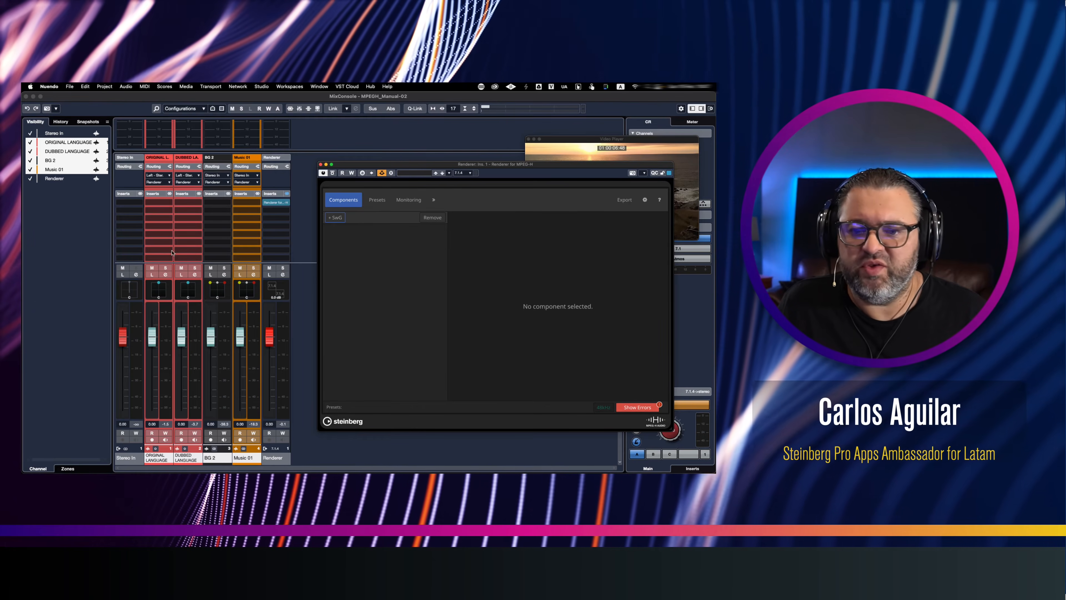
pyautogui.click(26, 97)
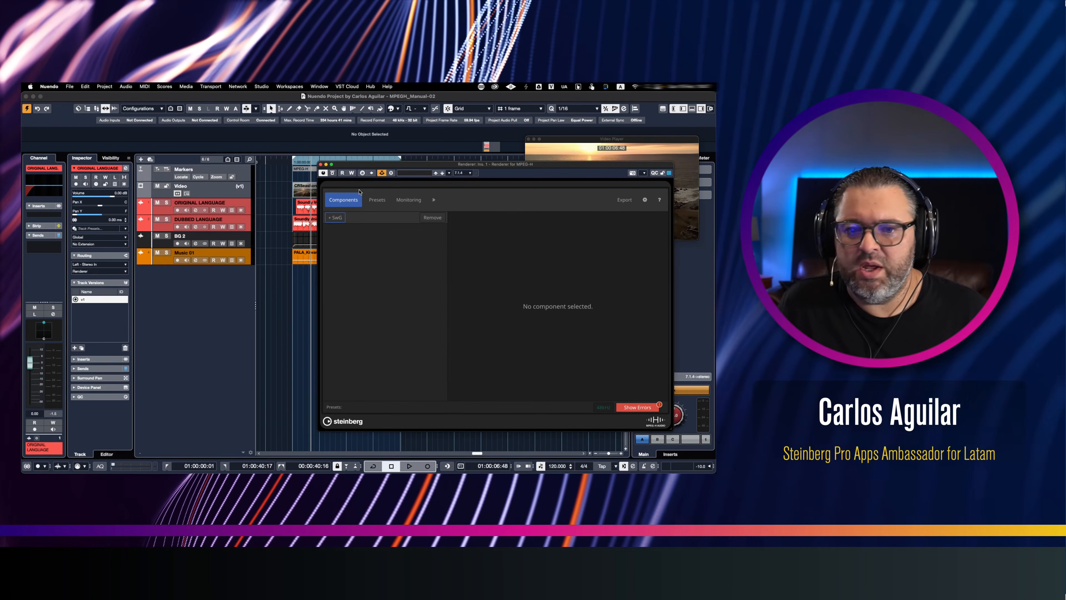
# Move the renderer window aside, open ADM Authoring for the project and set its format to MPEG-H
pyautogui.moveTo(348, 165); pyautogui.dragTo(481, 185)
pyautogui.click(225, 294)
pyautogui.click(106, 87)
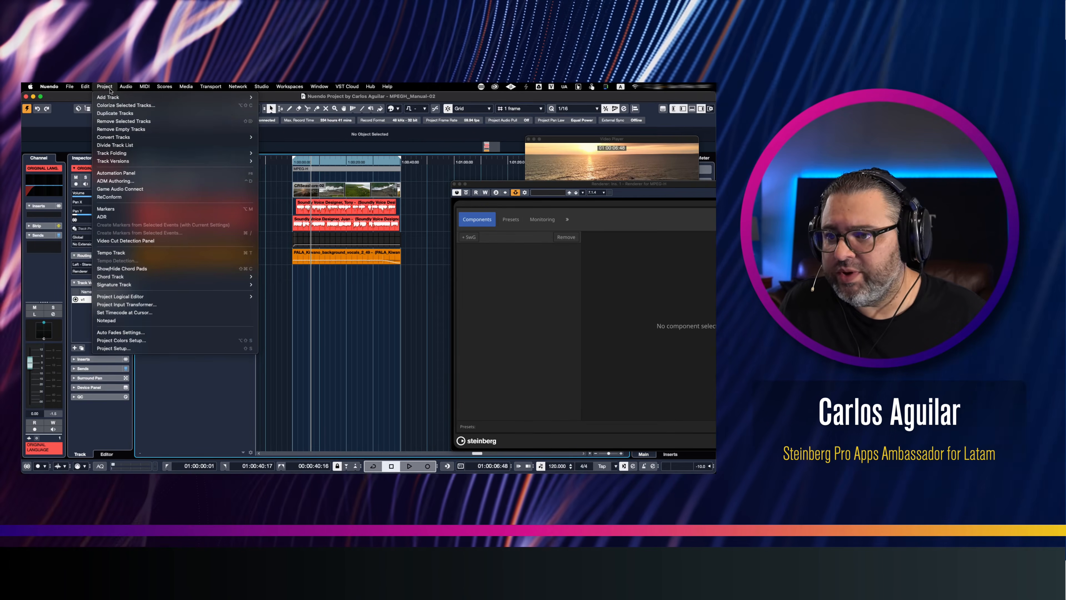
pyautogui.click(134, 180)
pyautogui.click(194, 224)
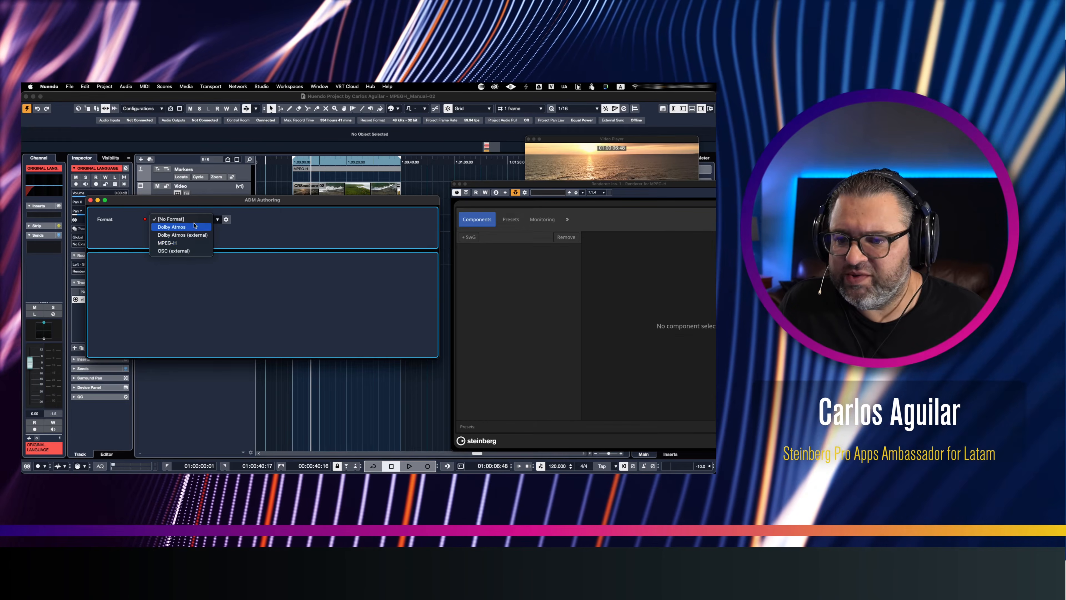
pyautogui.click(184, 242)
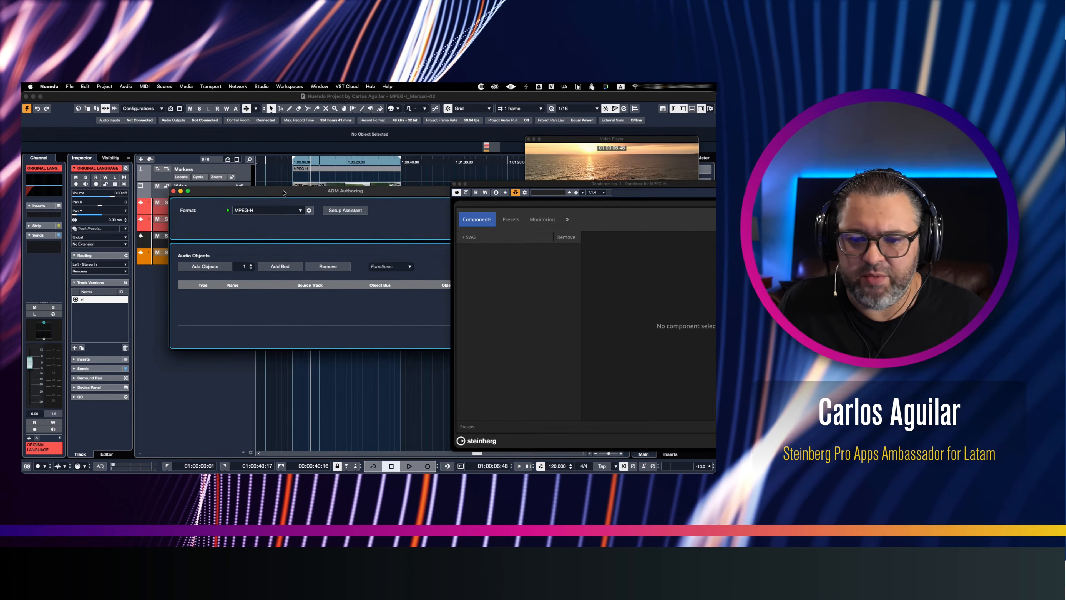
# Add two beds and two objects to the Audio Objects list in ADM Authoring, enlarging the window to show them
pyautogui.moveTo(207, 204); pyautogui.dragTo(184, 171)
pyautogui.click(173, 243)
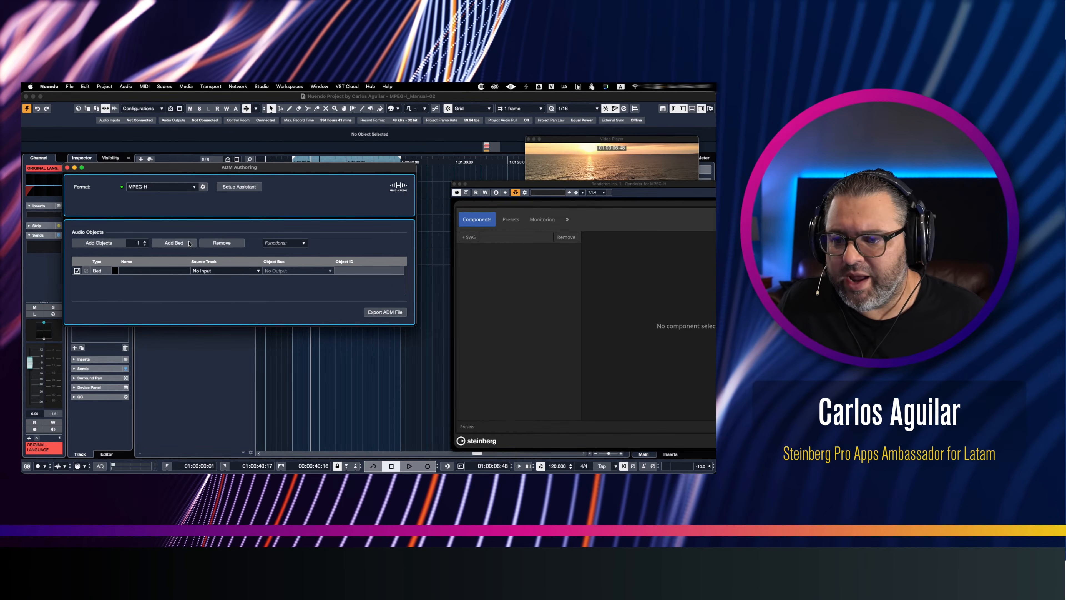
pyautogui.click(173, 243)
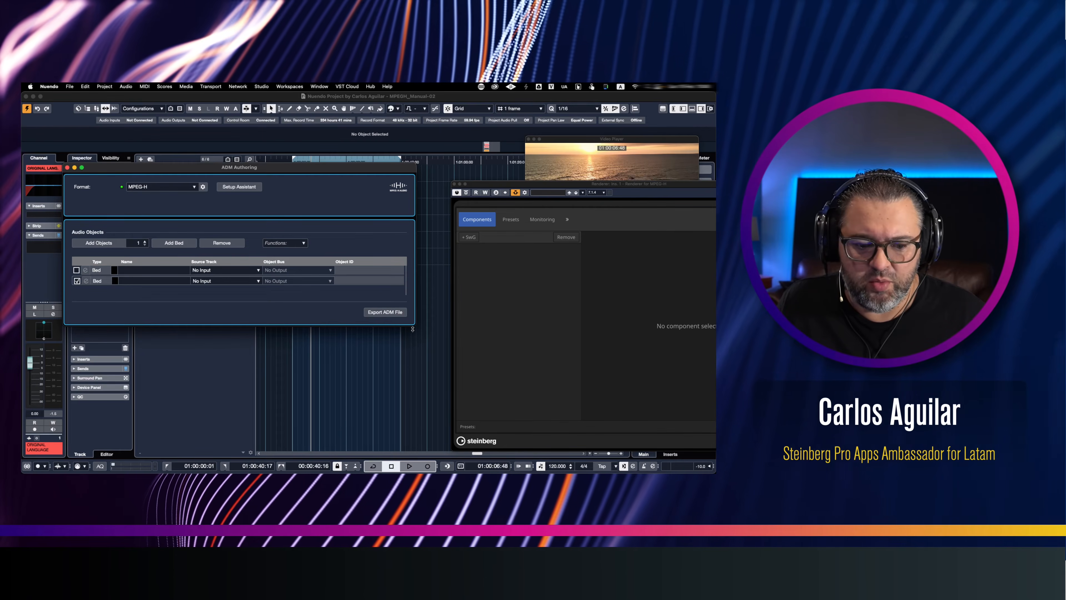
pyautogui.moveTo(414, 327); pyautogui.dragTo(427, 381)
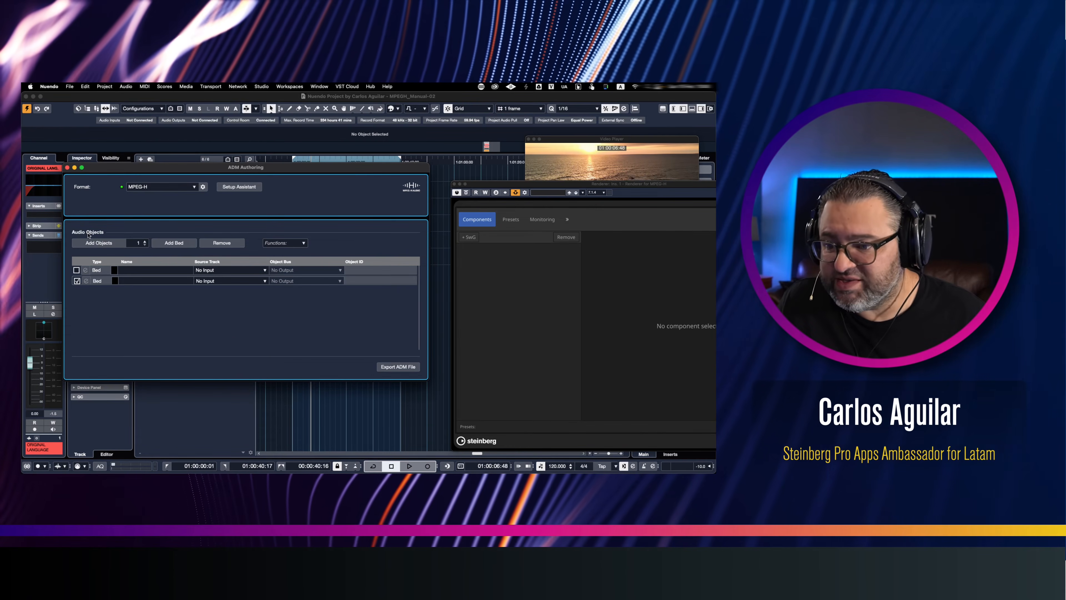
pyautogui.click(109, 243)
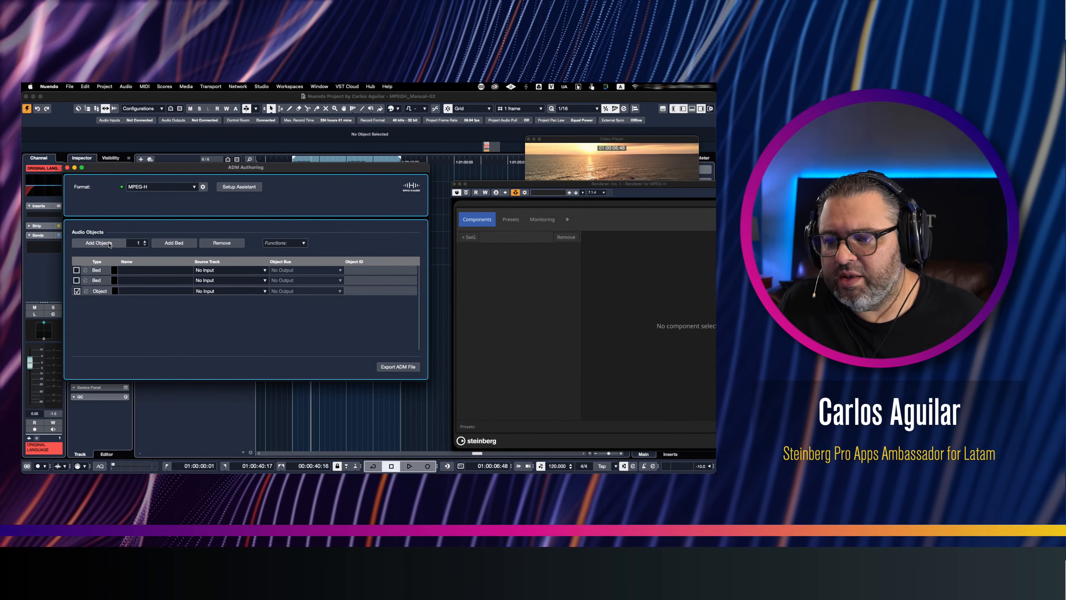
pyautogui.click(109, 244)
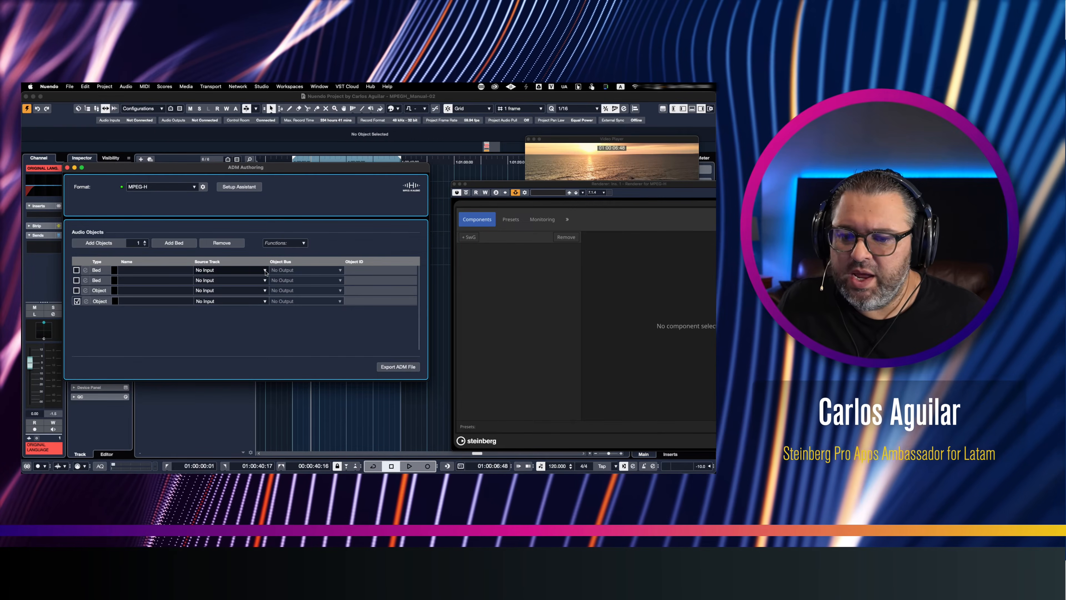
# Assign Music 01 and BG 2 as sources of the two beds, and DUBBED LANGUAGE and ORIGINAL LANGUAGE as sources of the two objects
pyautogui.click(259, 288)
pyautogui.click(218, 302)
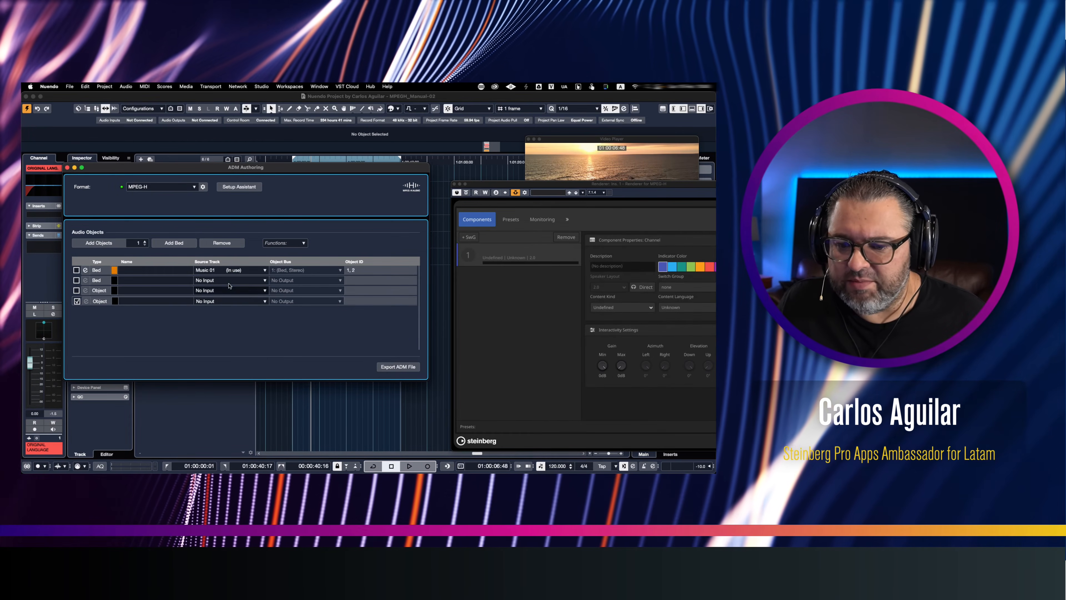
pyautogui.click(227, 280)
pyautogui.click(216, 319)
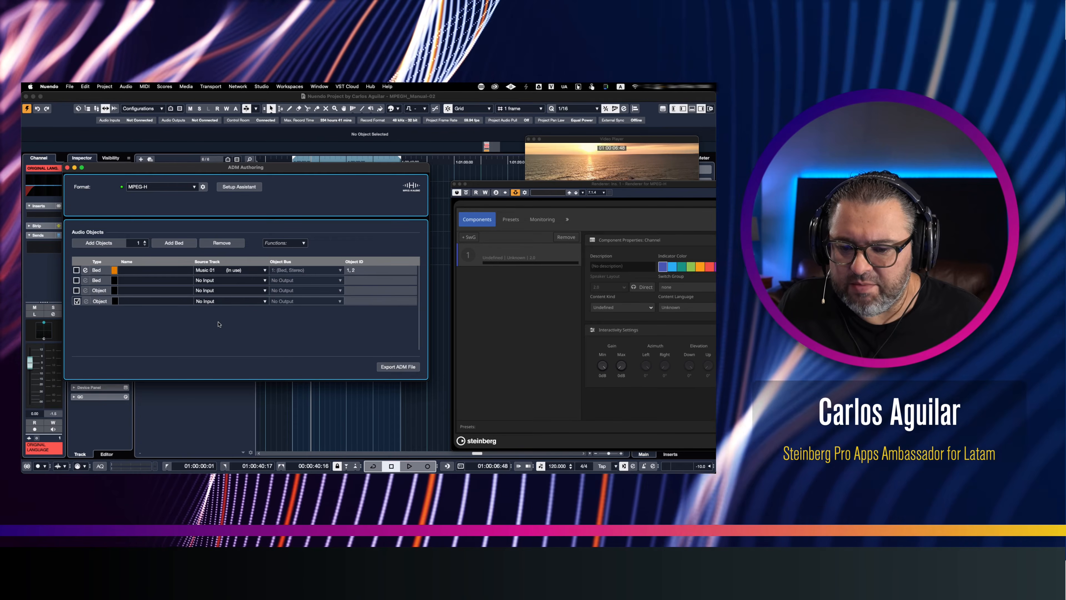
pyautogui.click(226, 291)
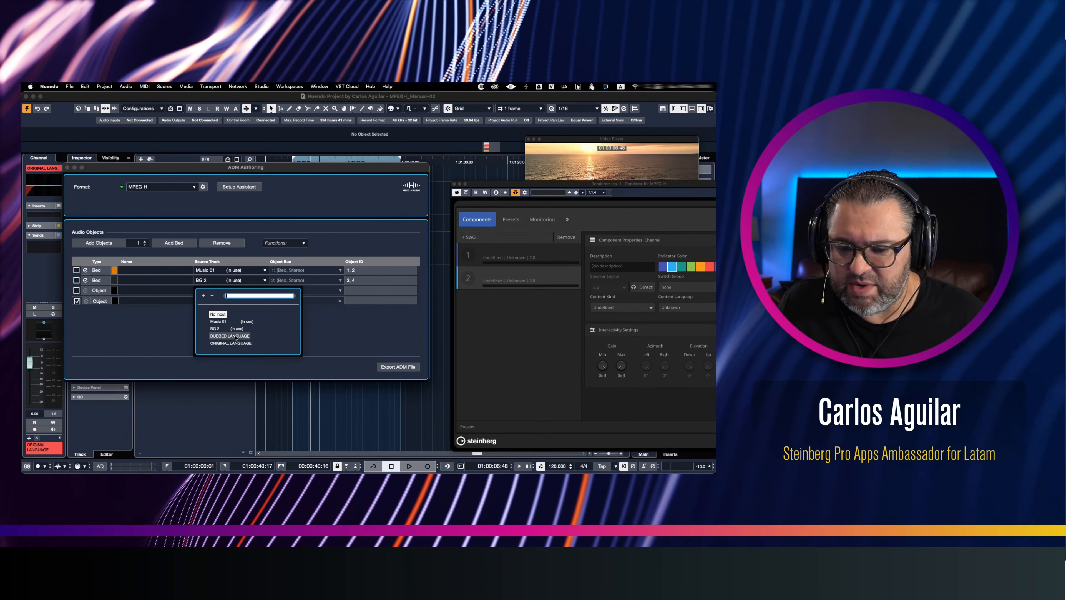
pyautogui.click(230, 336)
pyautogui.click(226, 300)
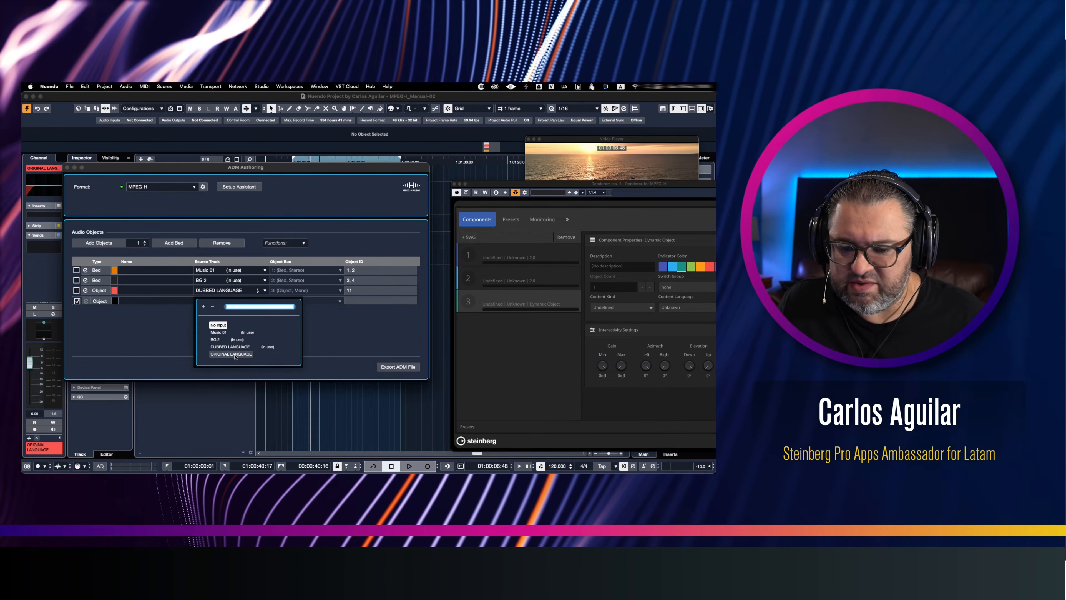
pyautogui.click(234, 354)
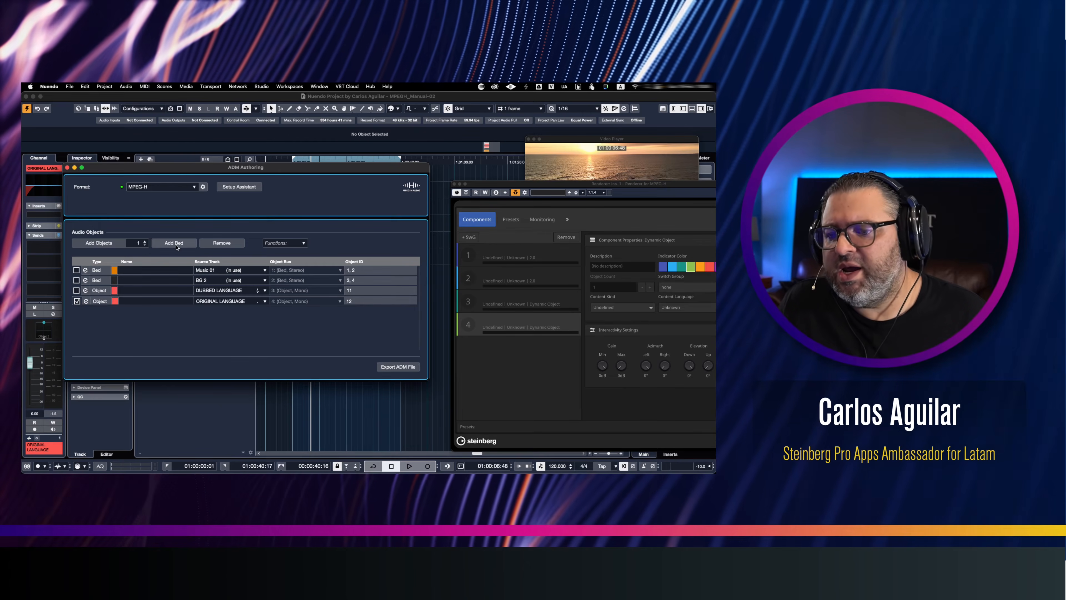
# Select all four beds and objects and apply their source track names
pyautogui.click(76, 270)
pyautogui.click(76, 280)
pyautogui.click(76, 290)
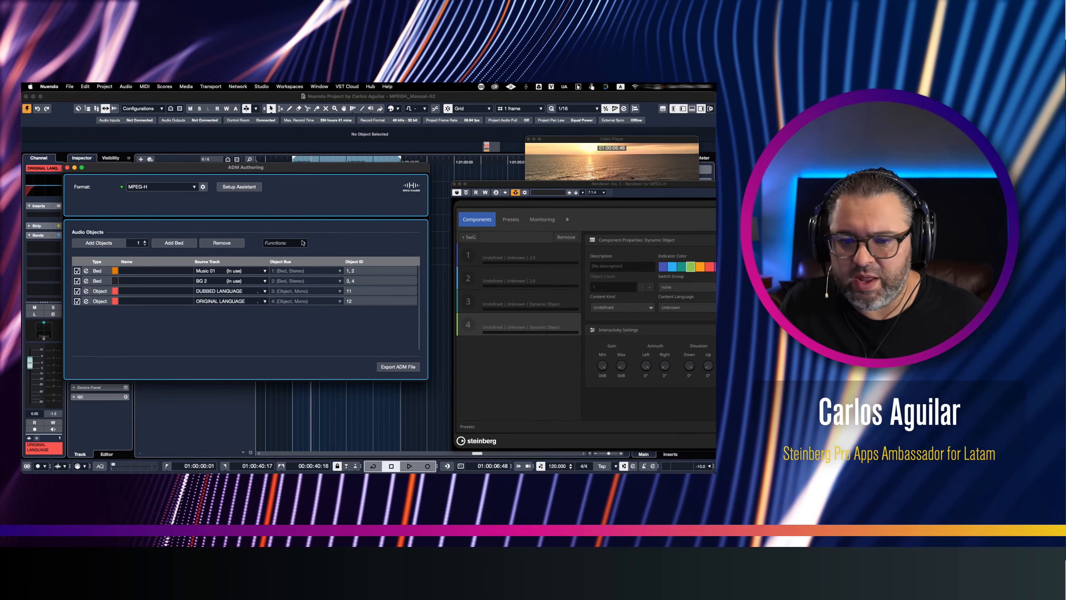
pyautogui.click(285, 243)
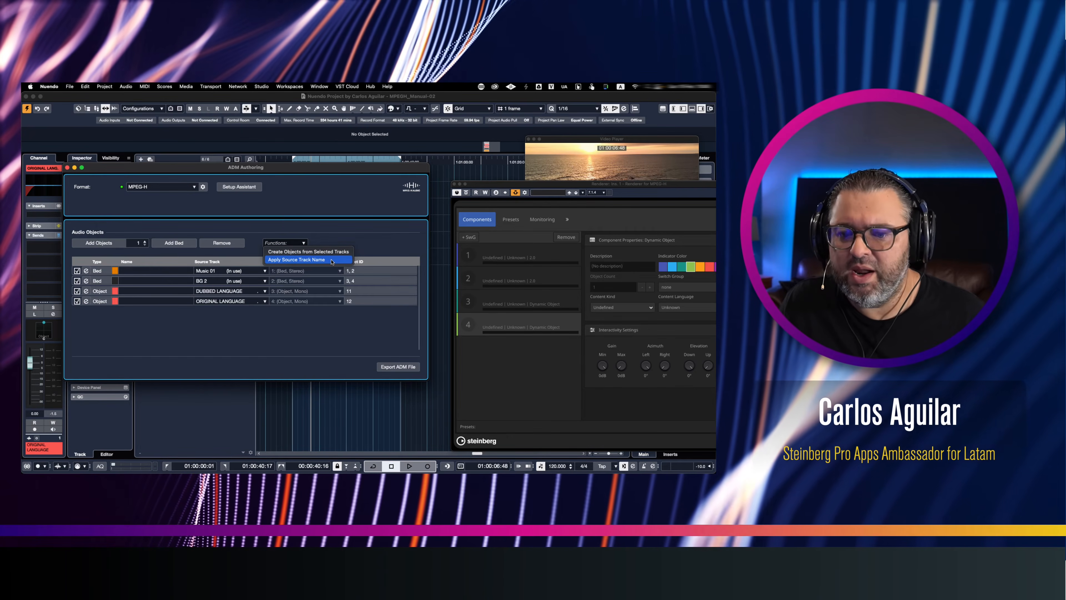
pyautogui.click(331, 260)
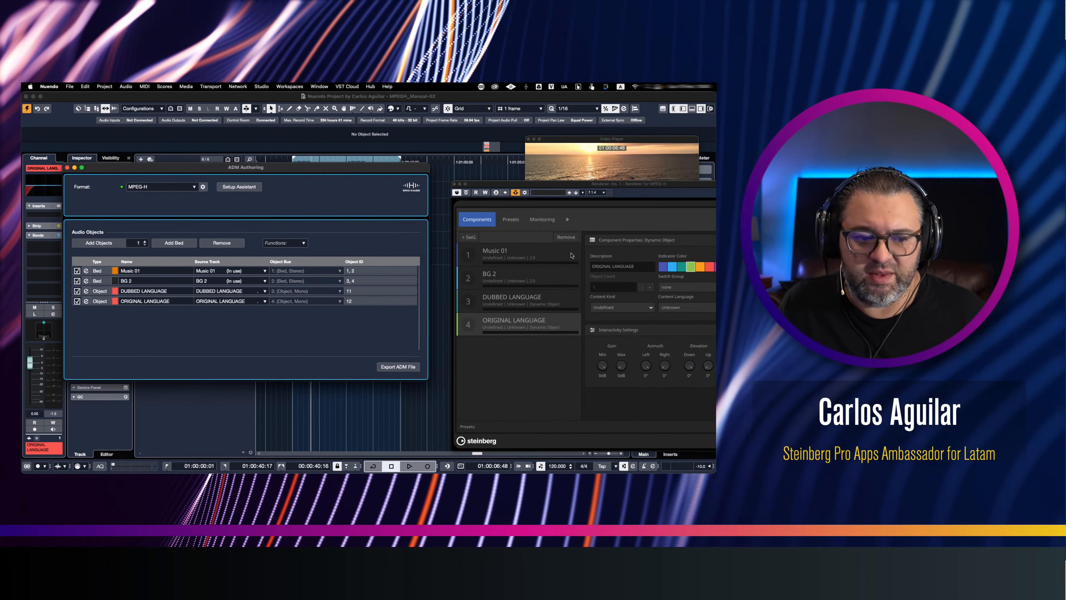
# Bring the renderer window forward, close ADM Authoring, and add a switch group described as Dialogue to the components
pyautogui.moveTo(577, 187); pyautogui.dragTo(353, 163)
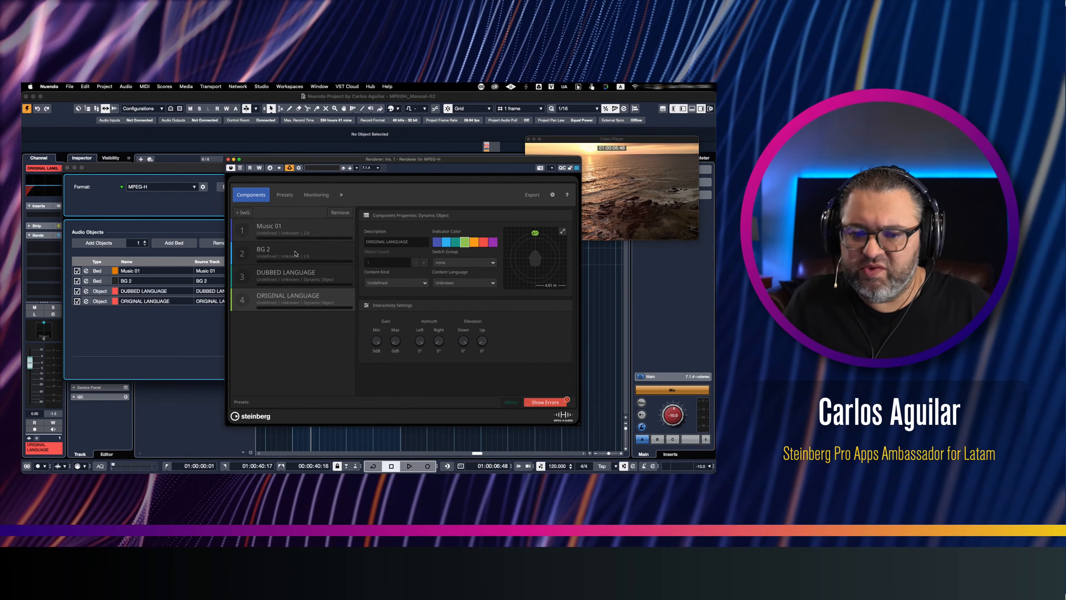
pyautogui.click(67, 168)
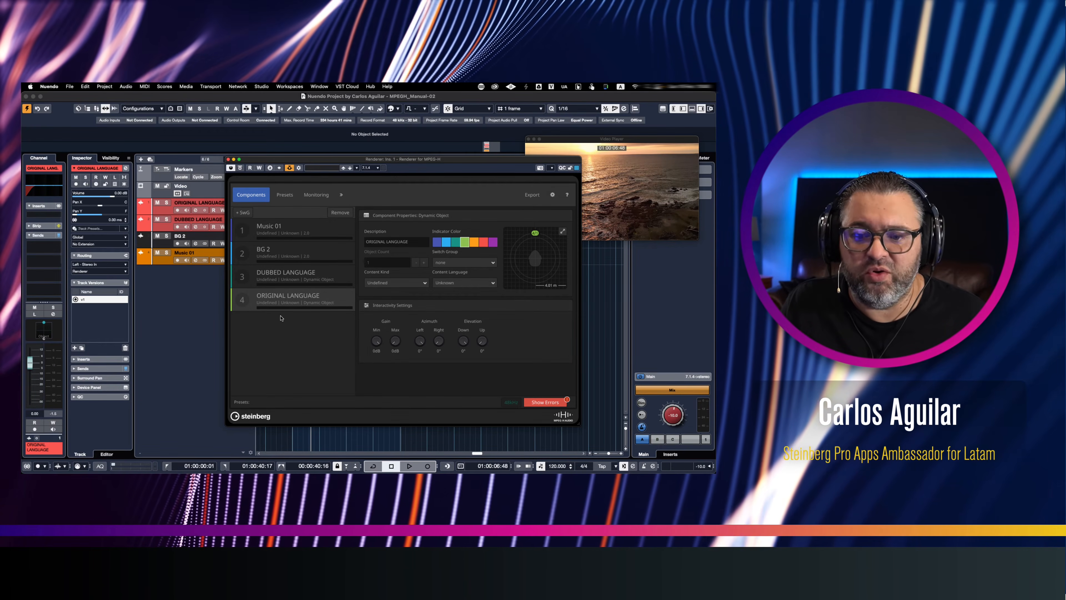
pyautogui.click(248, 214)
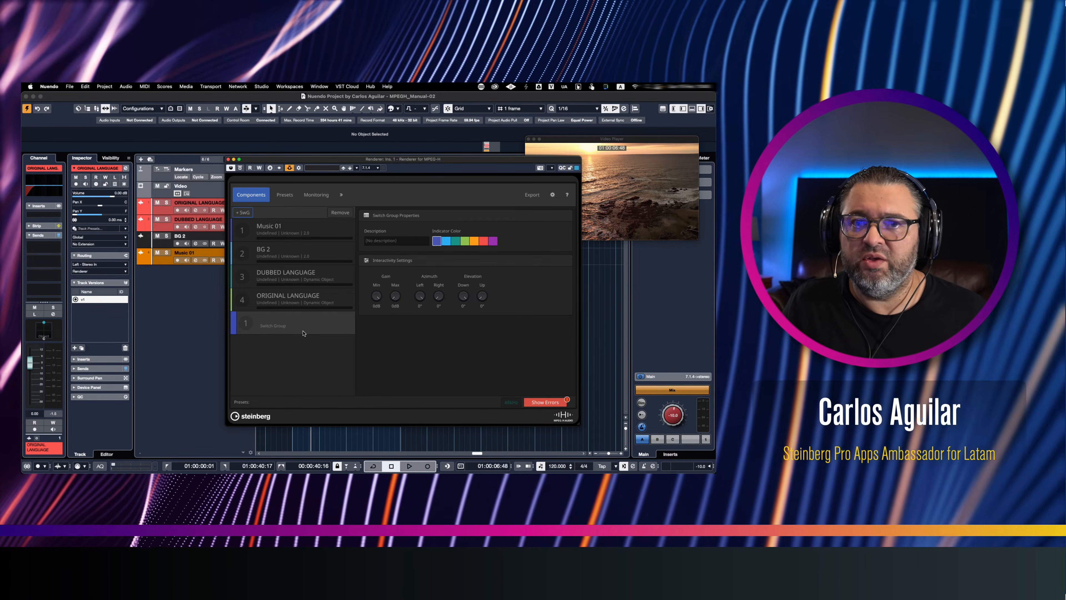
pyautogui.click(301, 275)
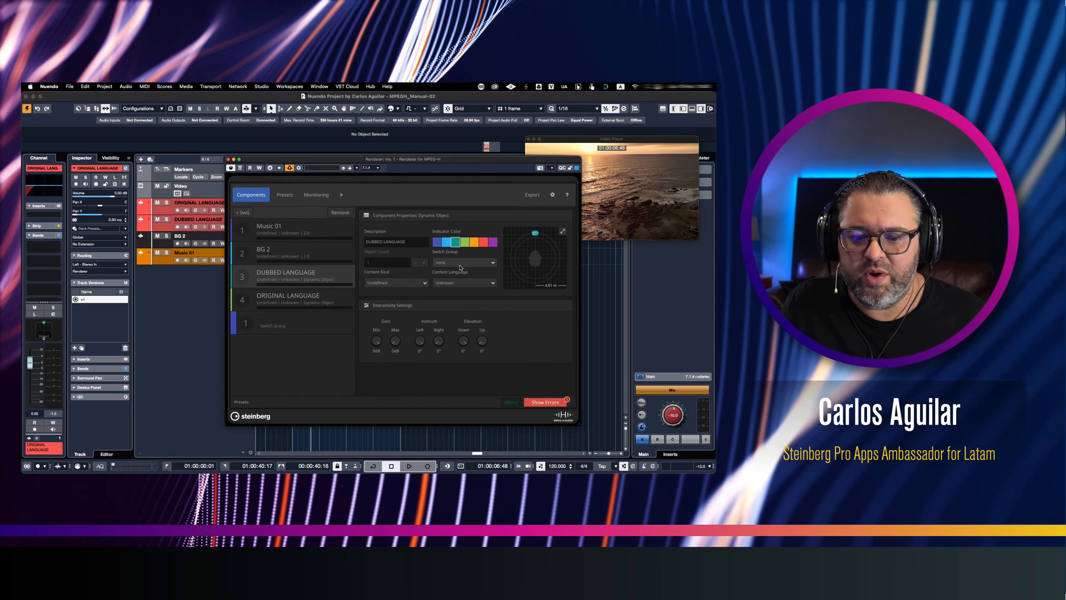
pyautogui.click(293, 323)
pyautogui.click(401, 241)
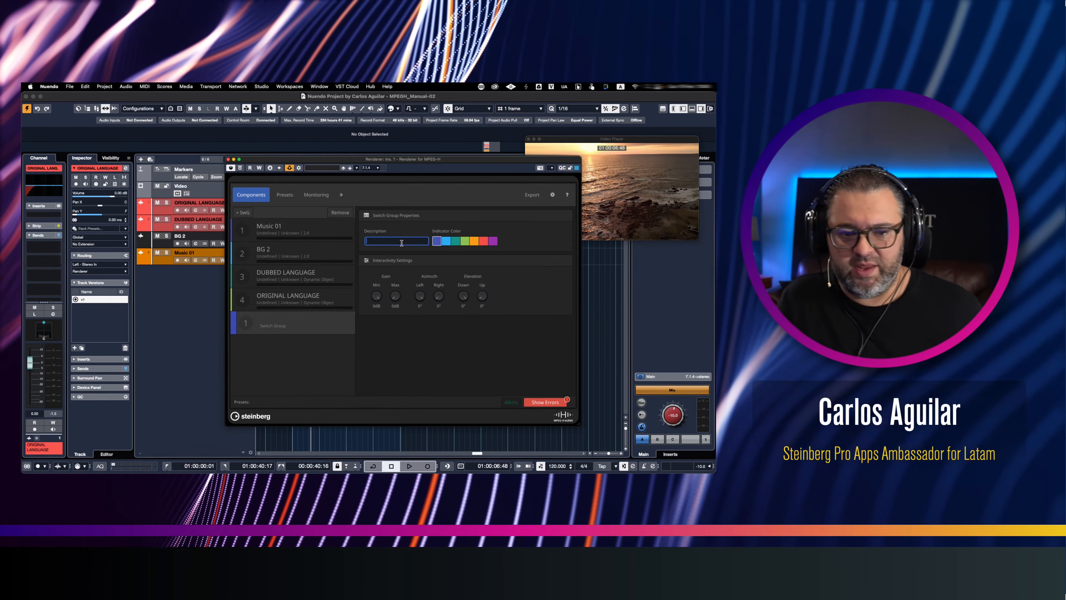
pyautogui.write('Dialogue')
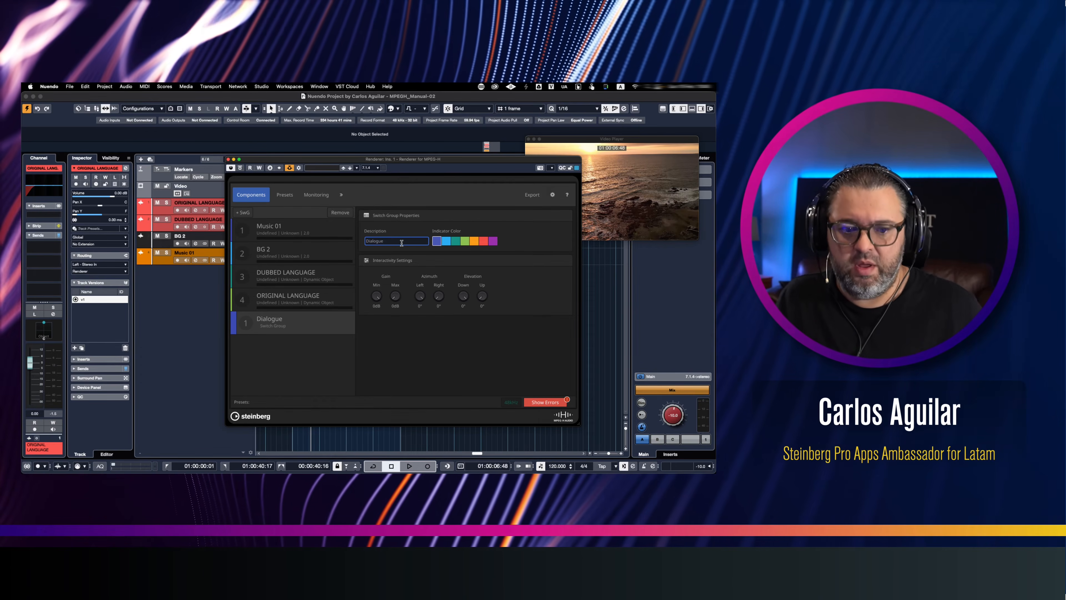
# Assign the DUBBED LANGUAGE and ORIGINAL LANGUAGE components to the Dialogue switch group
pyautogui.click(293, 275)
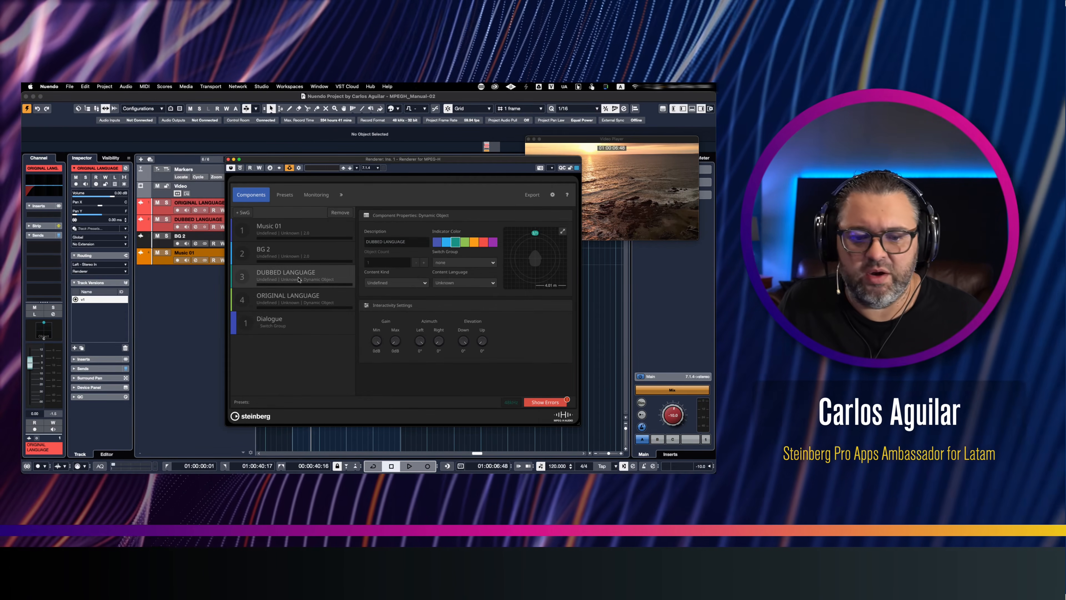
pyautogui.click(454, 263)
pyautogui.click(452, 282)
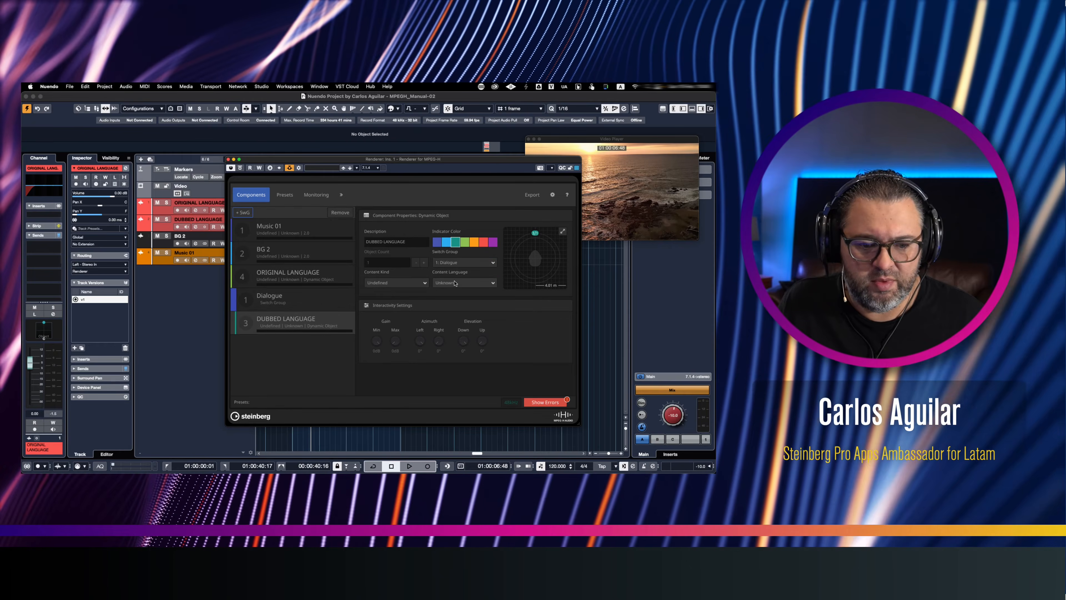
pyautogui.click(309, 281)
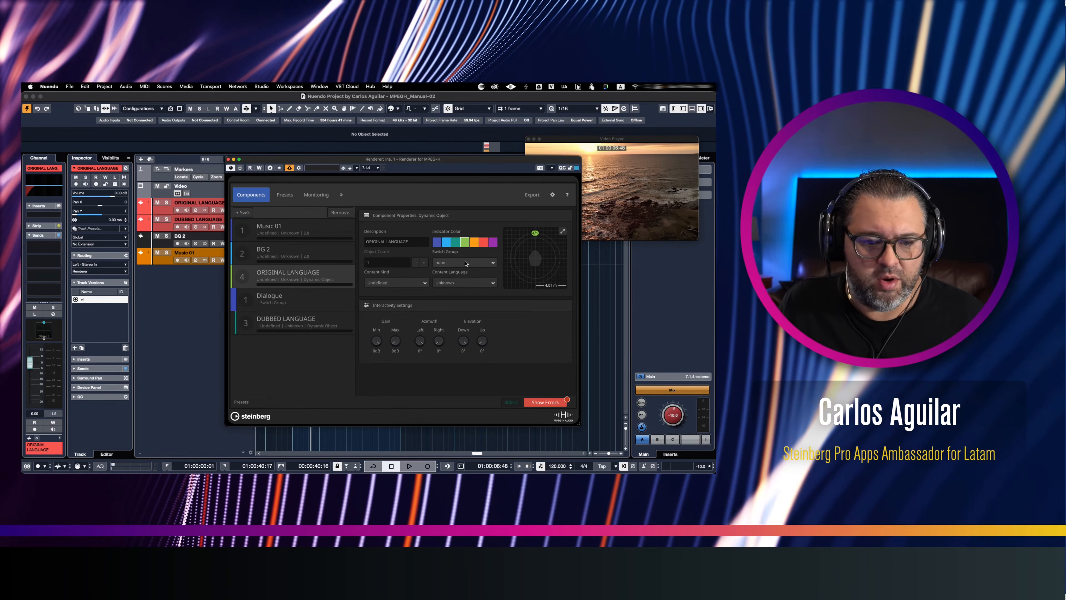
pyautogui.click(437, 263)
pyautogui.click(452, 282)
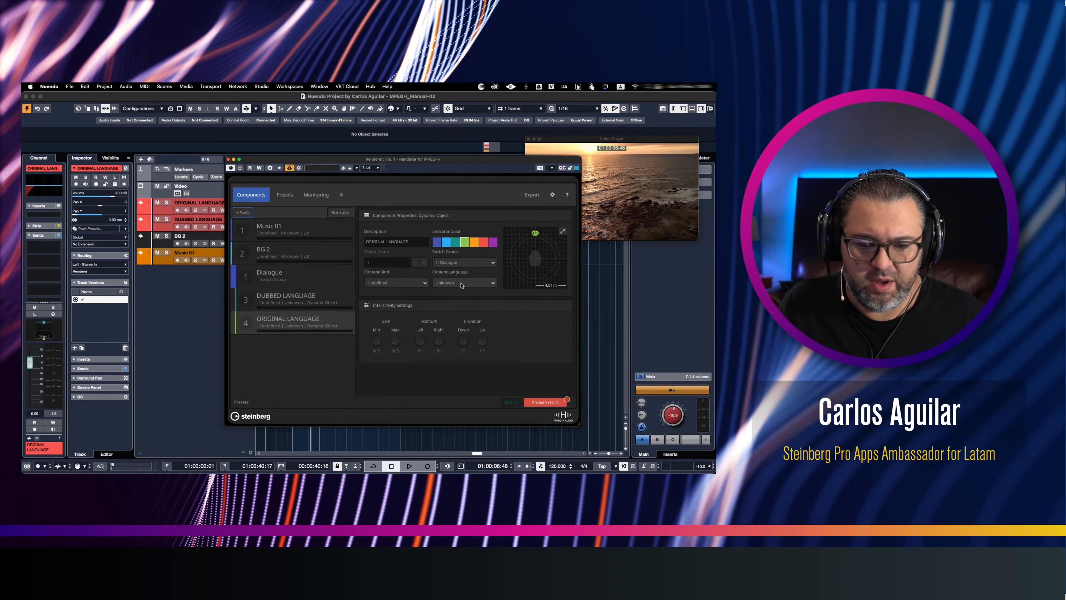
# Set the content kind of BG 2 to Effect and that of Music 01 to Music
pyautogui.click(277, 229)
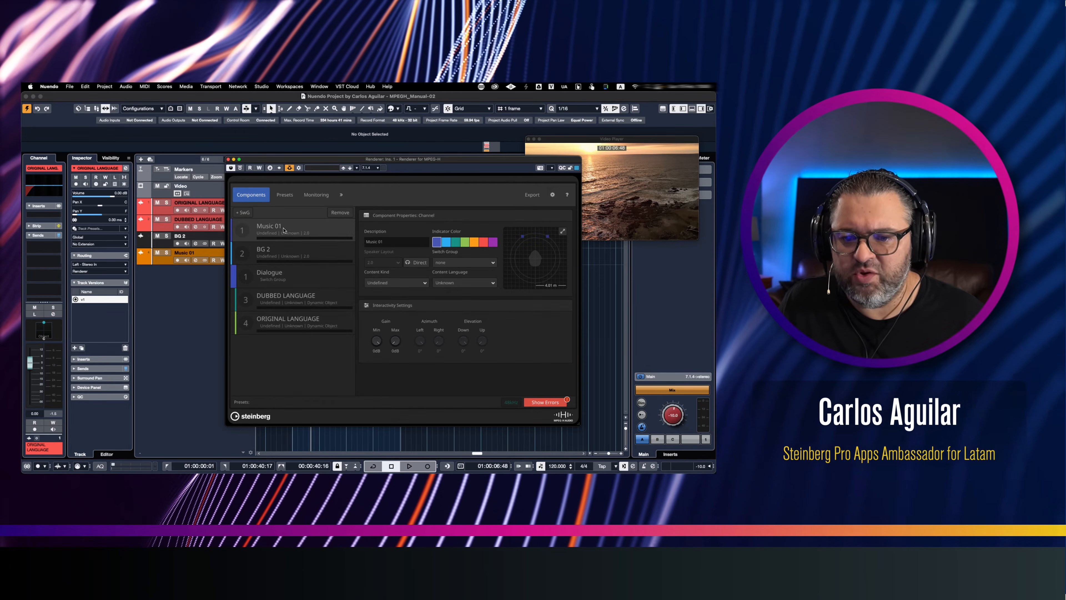
pyautogui.click(287, 254)
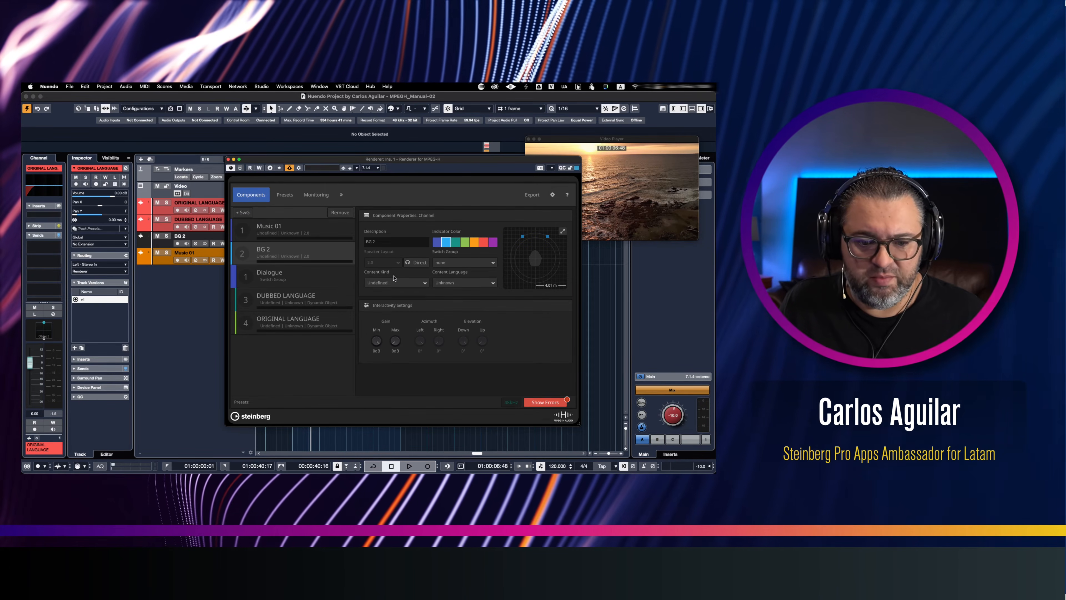
pyautogui.click(397, 283)
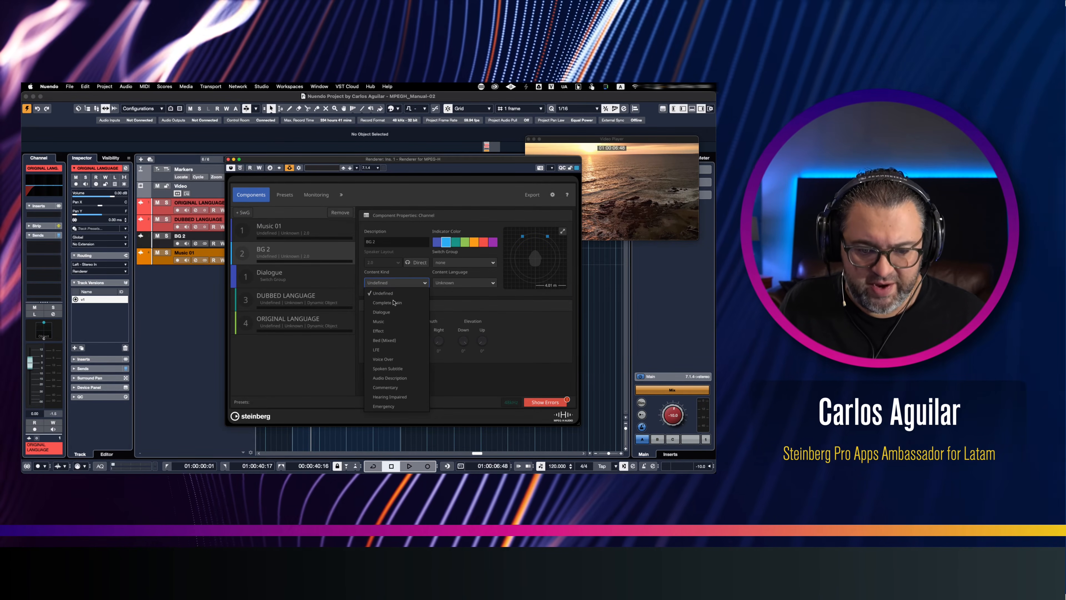
pyautogui.click(383, 331)
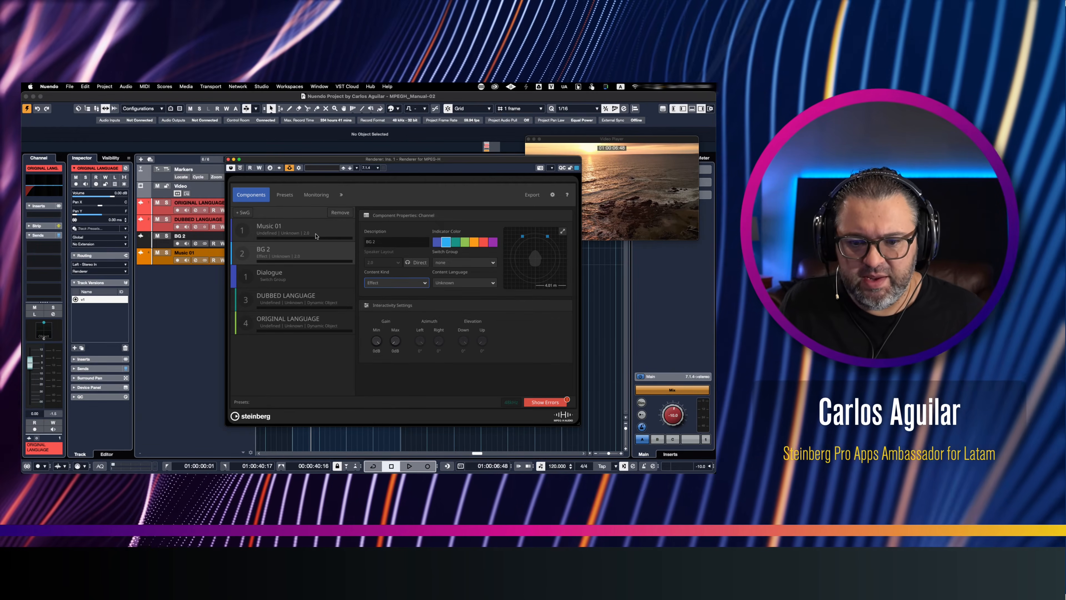
pyautogui.click(316, 236)
pyautogui.click(394, 283)
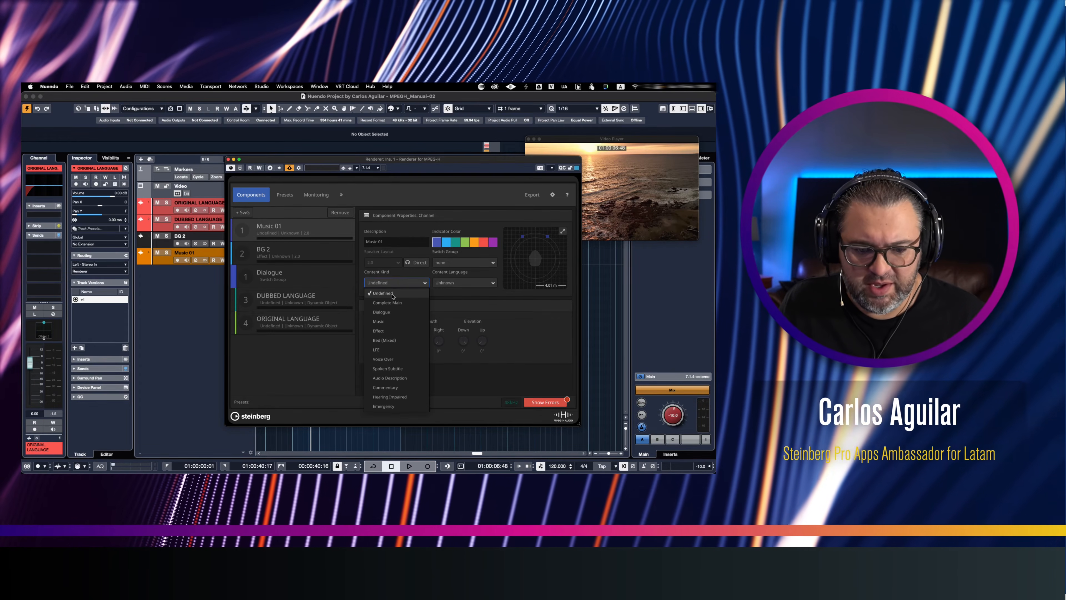
pyautogui.click(392, 321)
# Create a renderer preset and add all available components to it
pyautogui.click(284, 194)
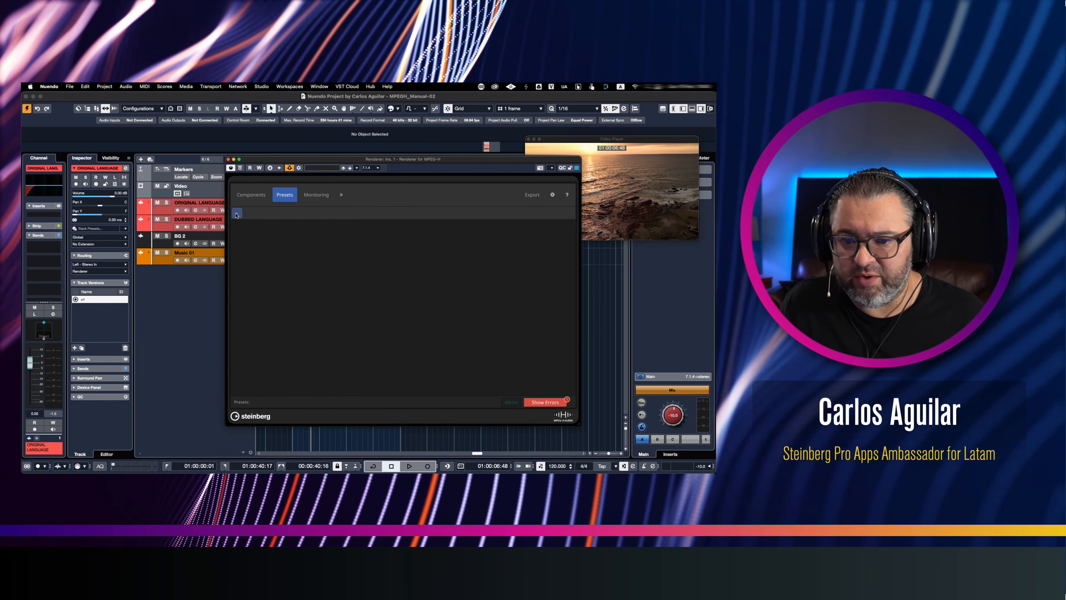
pyautogui.click(237, 213)
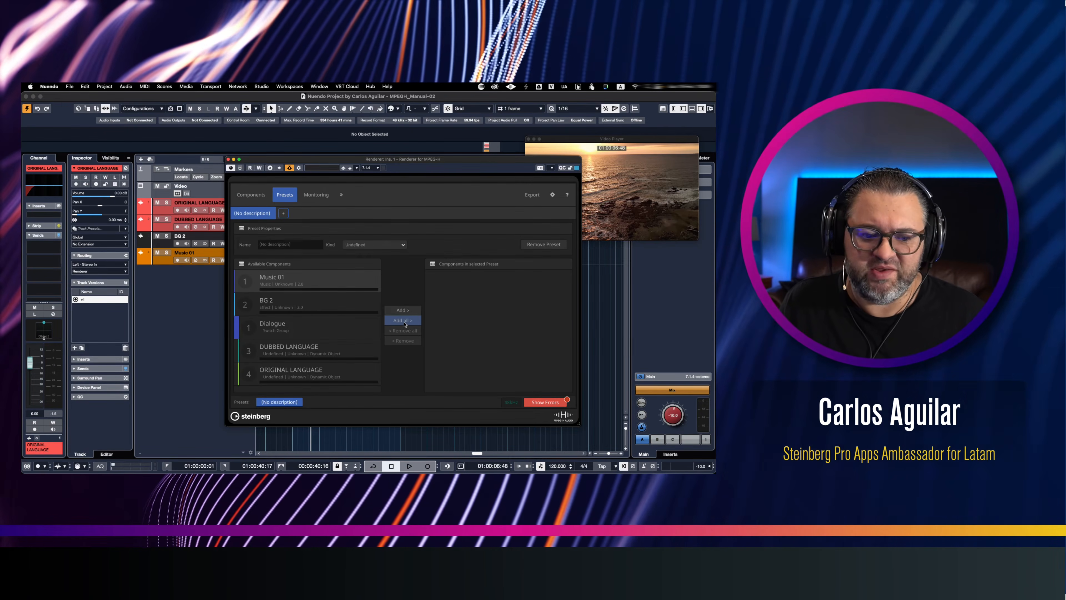
pyautogui.click(403, 321)
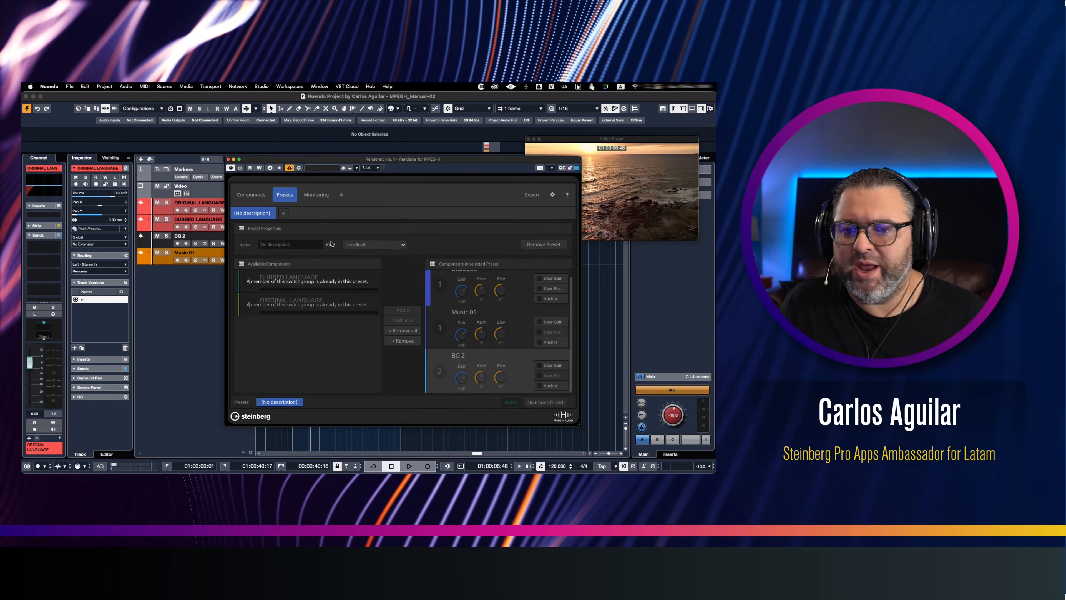
# Play the project in the monitoring view, switching Dialogue between ORIGINAL LANGUAGE and DUBBED LANGUAGE, ending on ORIGINAL LANGUAGE, and stop playback
pyautogui.click(316, 195)
pyautogui.press('space')
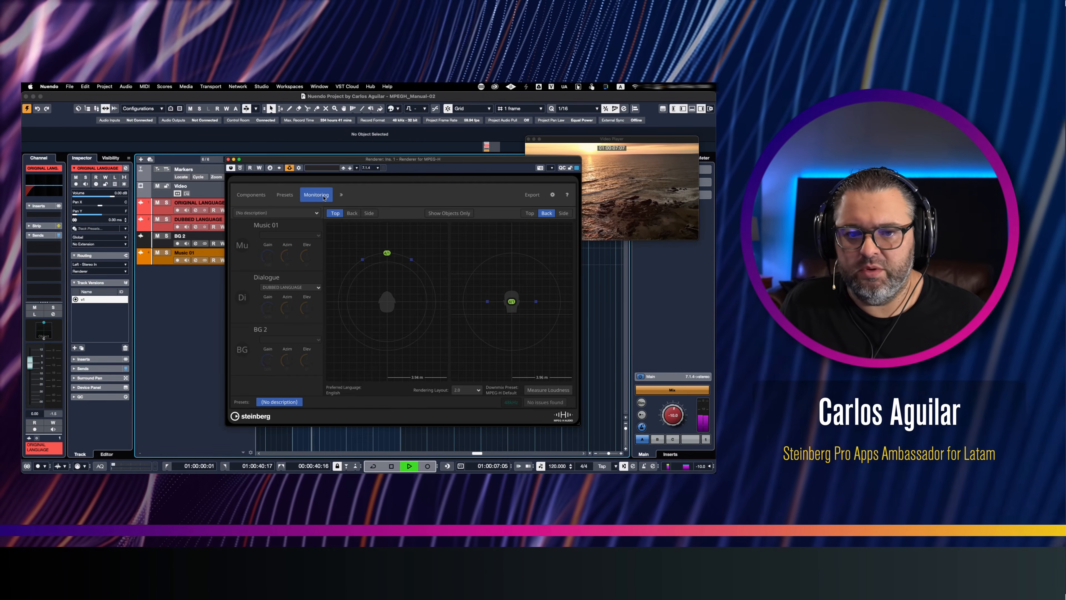
pyautogui.click(288, 287)
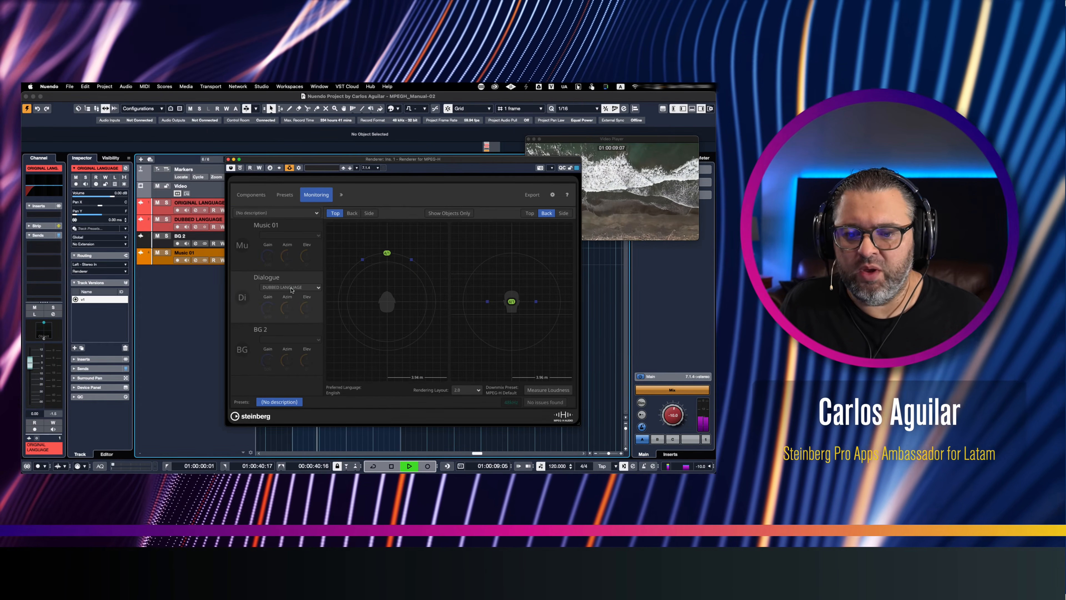
pyautogui.click(285, 302)
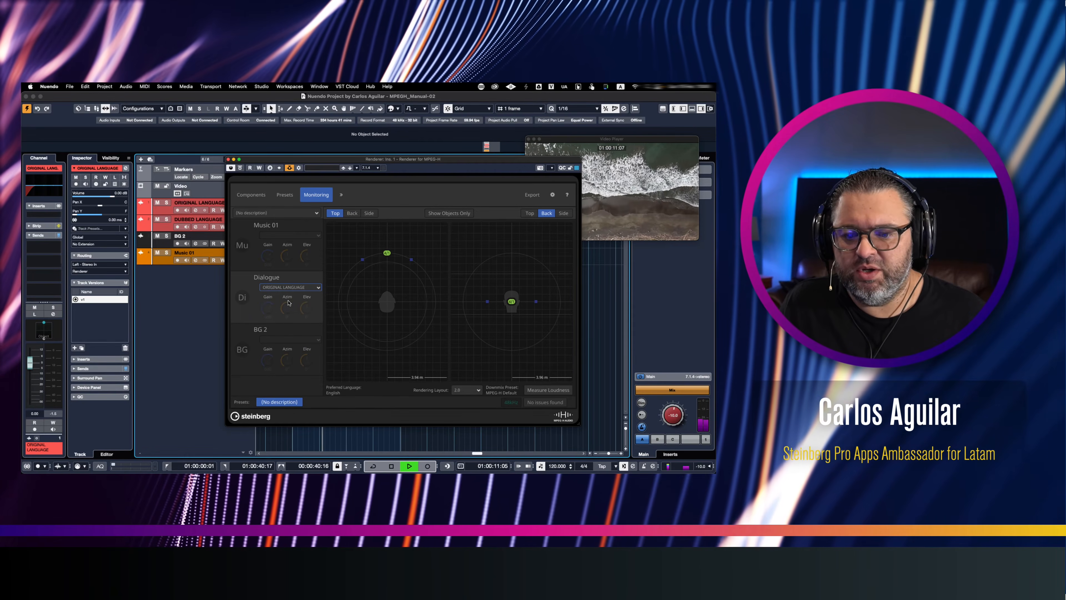
pyautogui.click(287, 289)
pyautogui.click(291, 296)
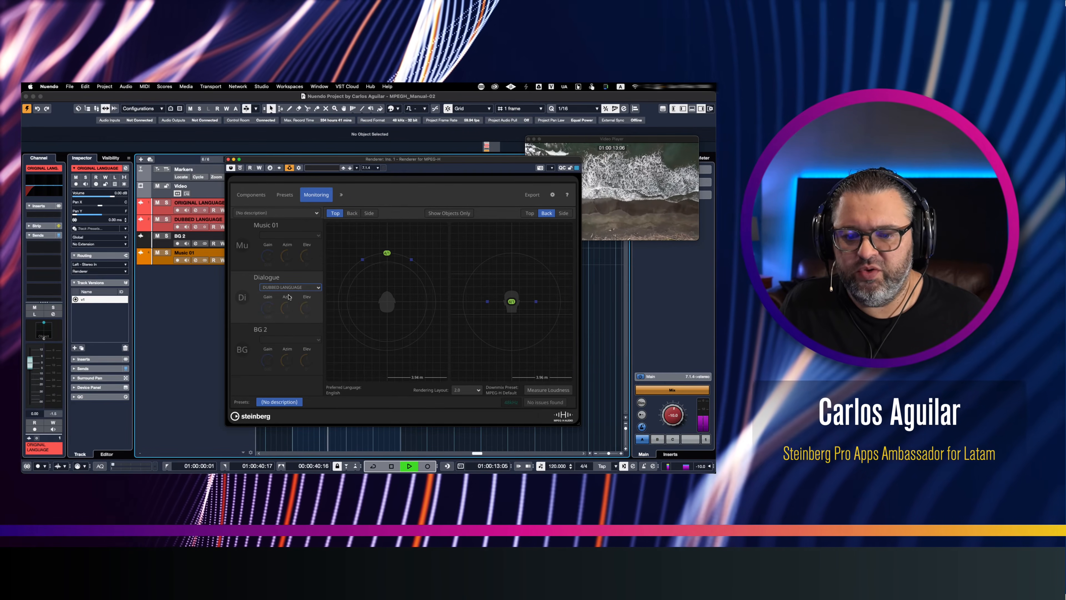
pyautogui.click(290, 287)
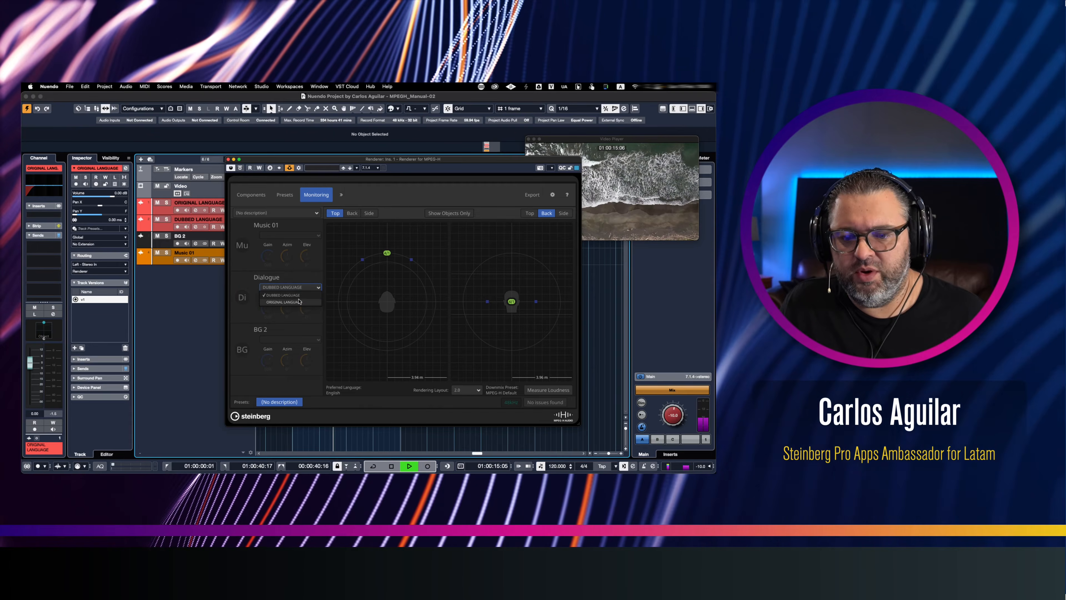
pyautogui.click(299, 301)
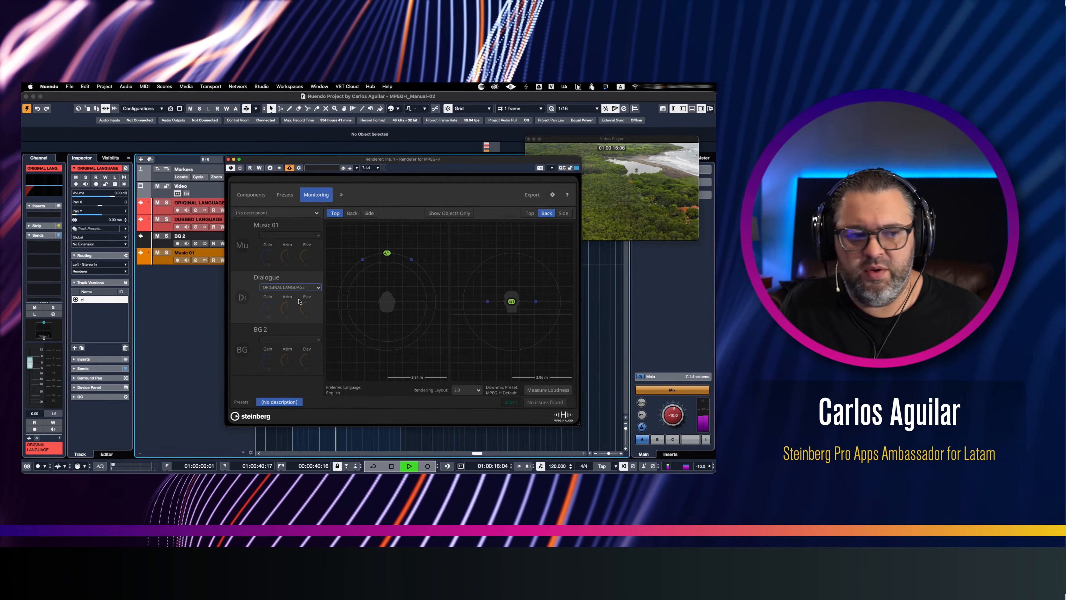
pyautogui.press('space')
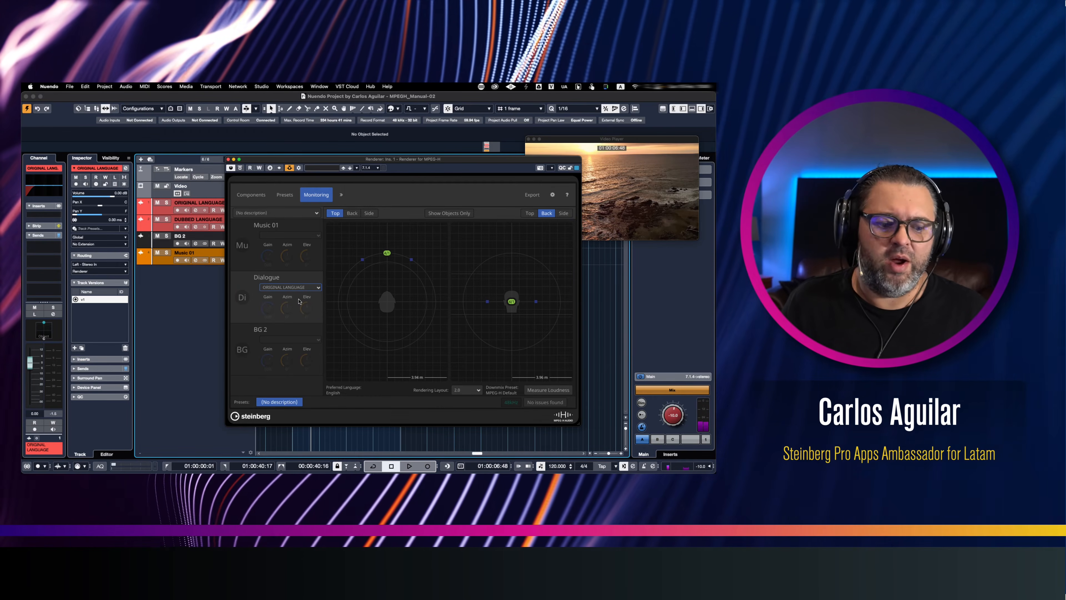
# Reposition the renderer window and examine the BG component's properties and interactivity settings
pyautogui.moveTo(405, 162); pyautogui.dragTo(341, 172)
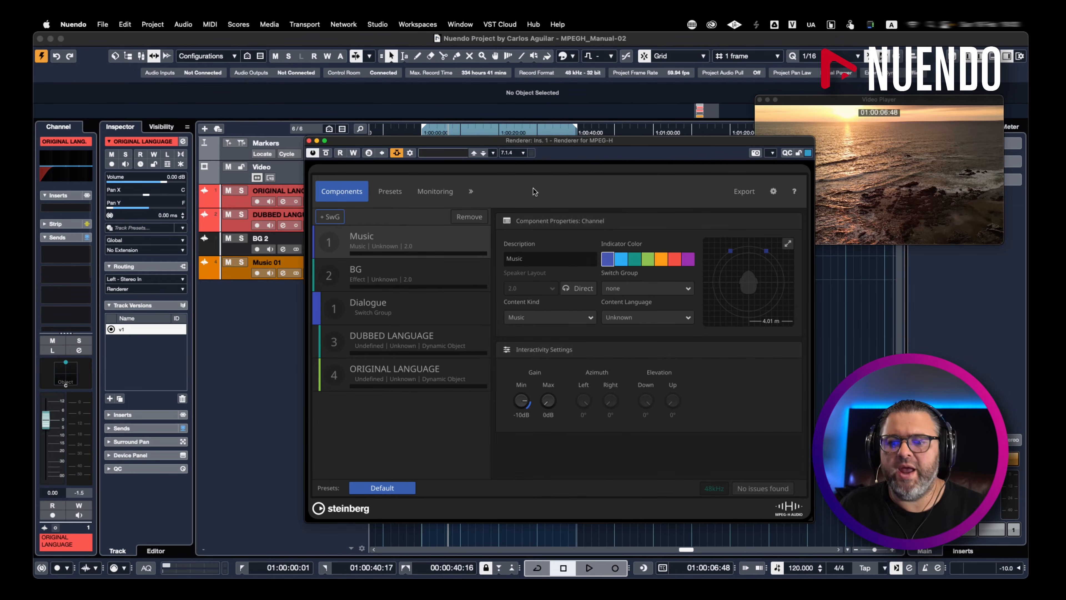
pyautogui.moveTo(543, 140)
pyautogui.mouseDown()
pyautogui.moveTo(501, 139)
pyautogui.moveTo(540, 140)
pyautogui.moveTo(527, 140)
pyautogui.mouseUp()
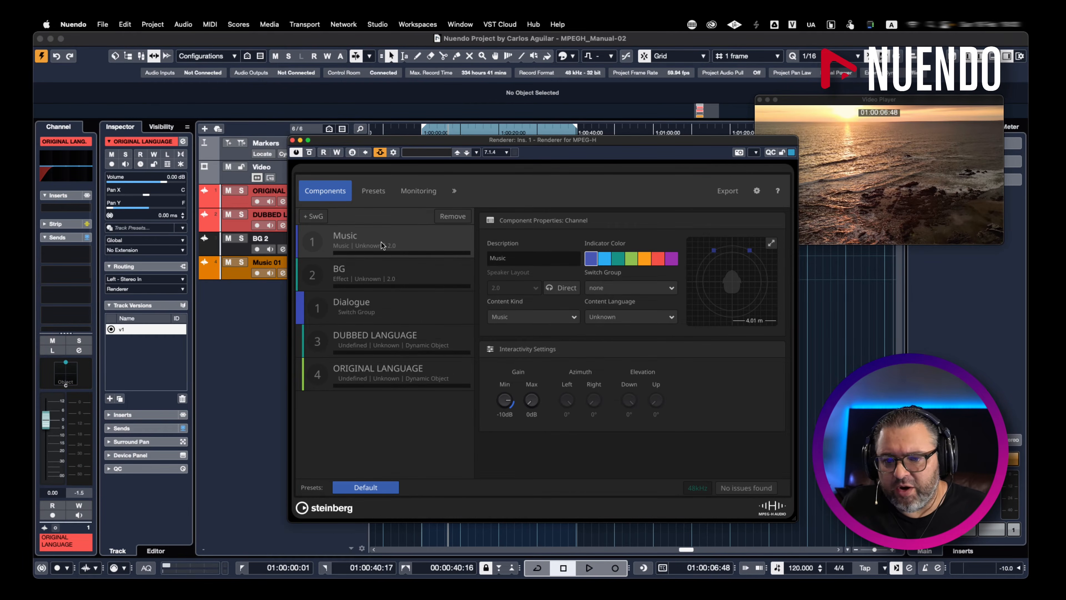
pyautogui.click(382, 274)
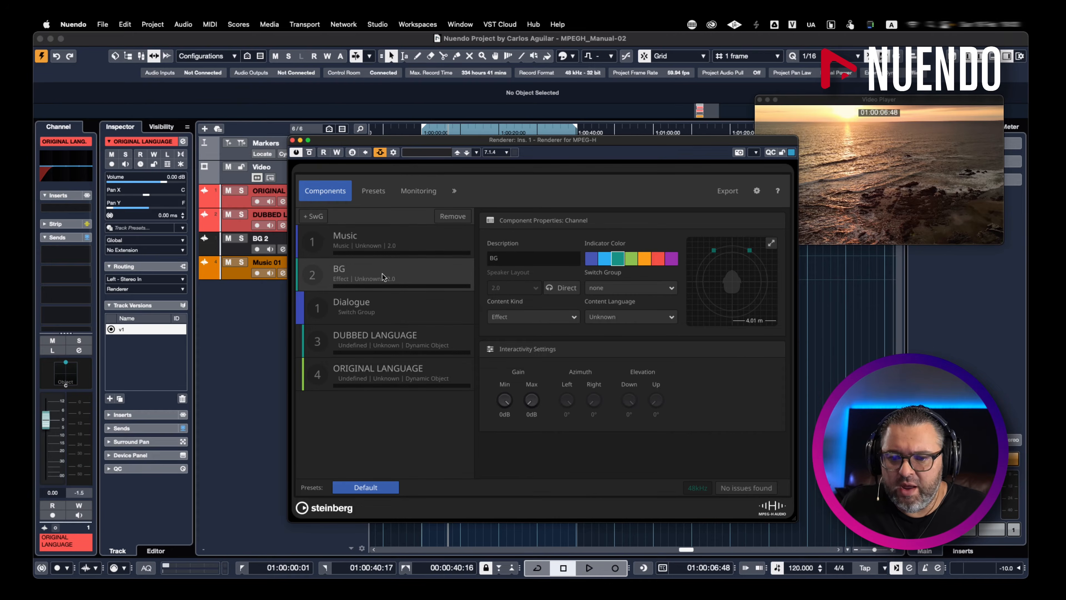
# Set the Dialogue switch group's elevation interactivity limits to -50° down and 50° up
pyautogui.click(368, 311)
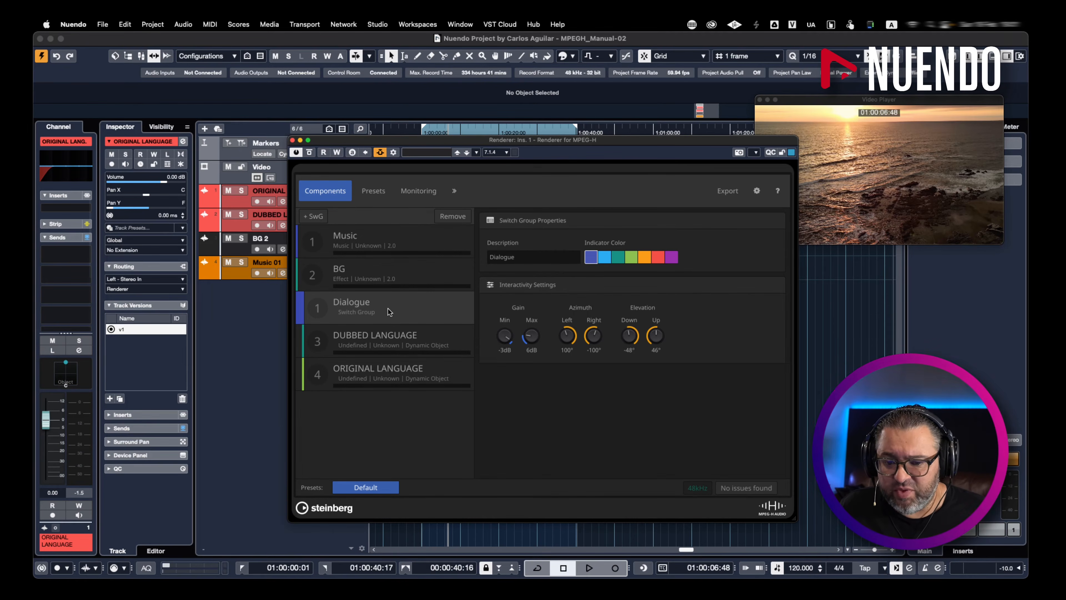
pyautogui.moveTo(507, 339)
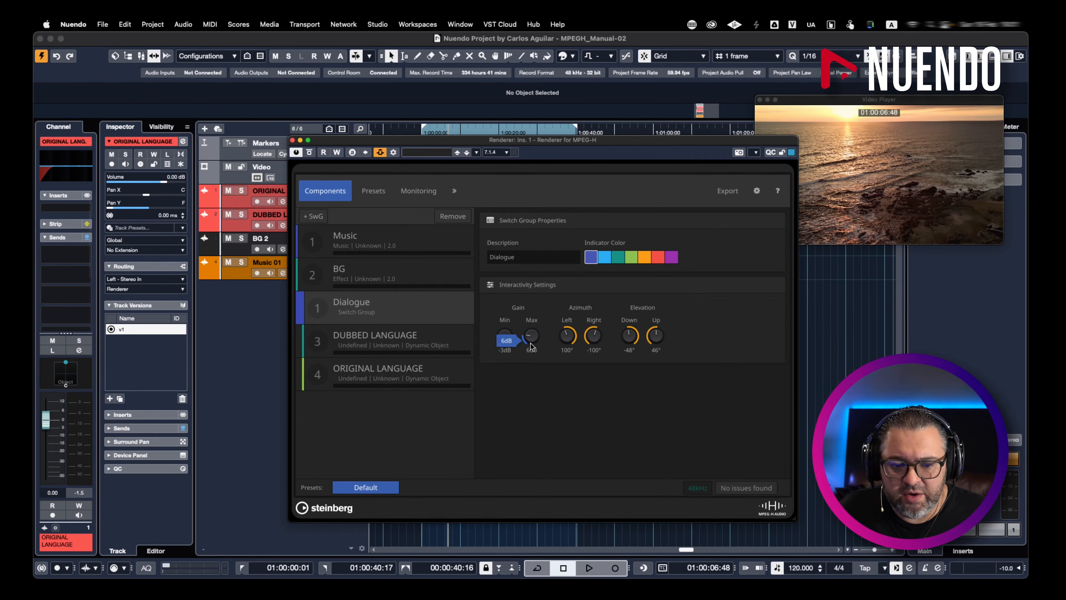
pyautogui.scroll(-1, 505, 343)
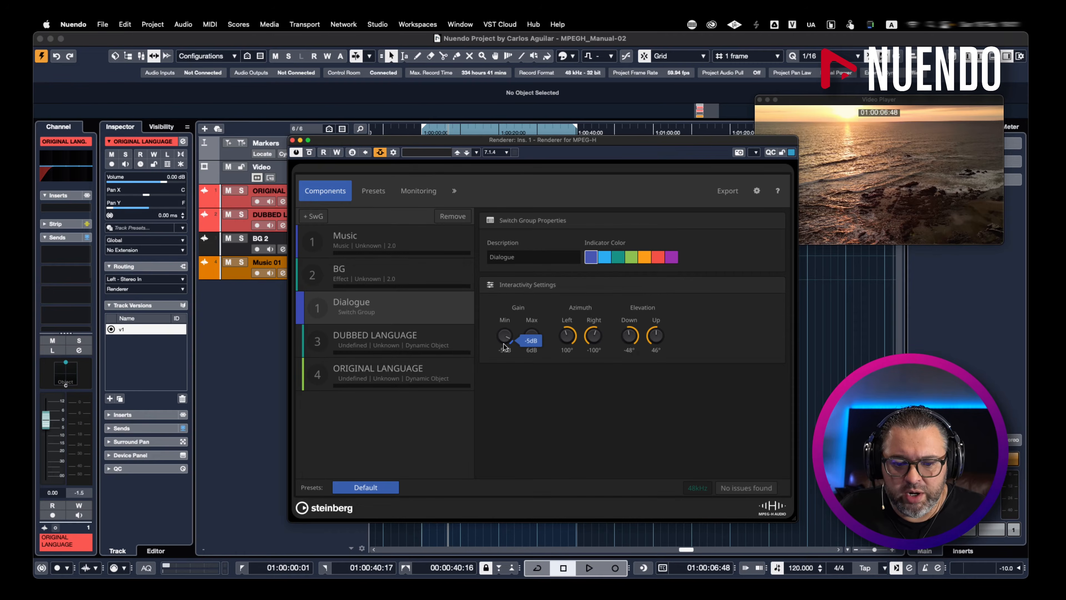
pyautogui.moveTo(531, 343)
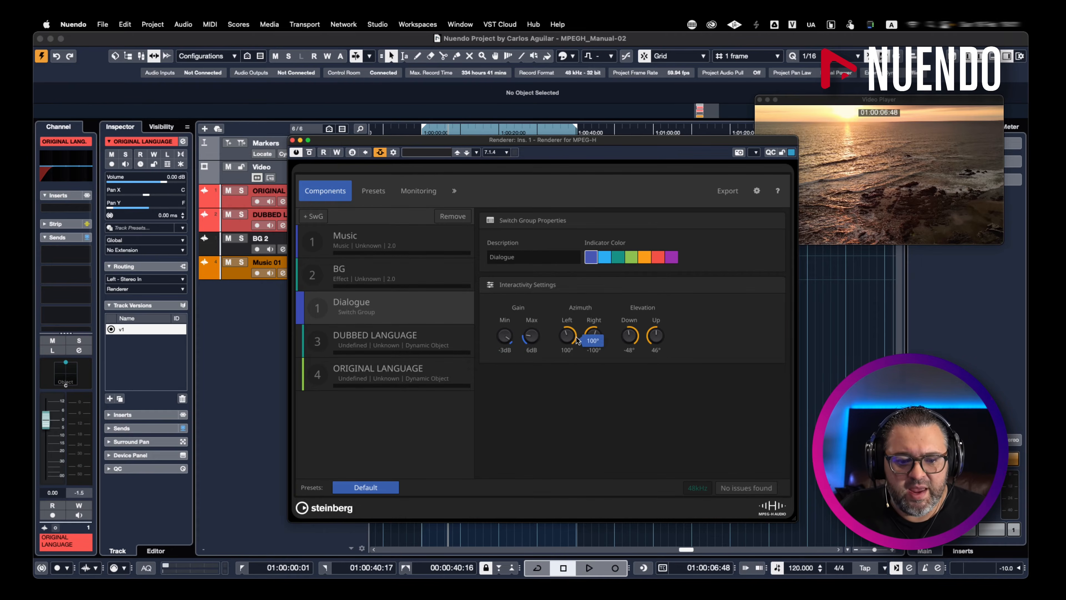
pyautogui.moveTo(594, 341)
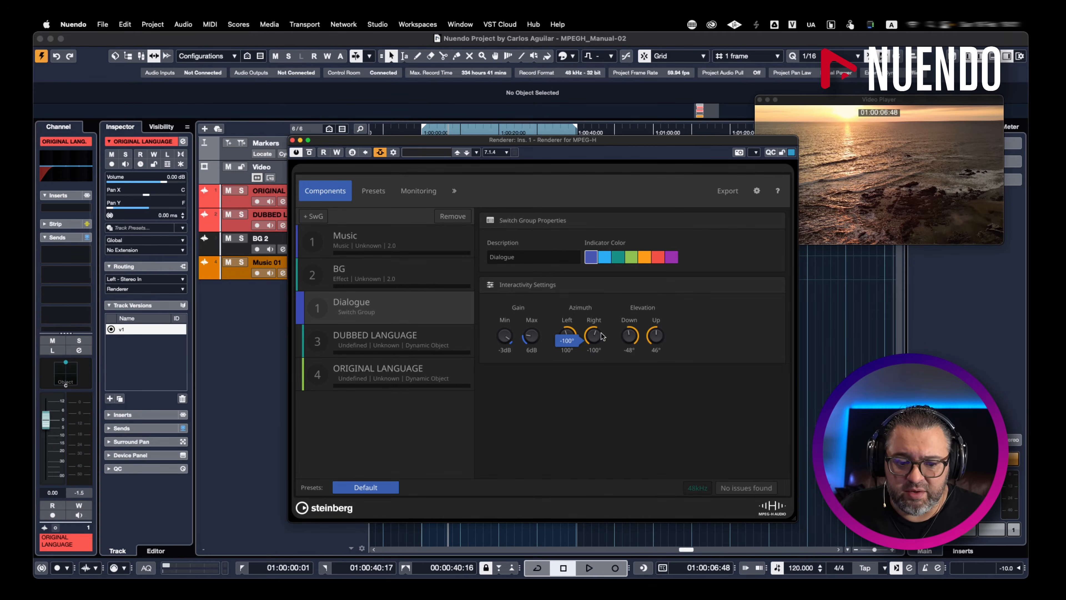
pyautogui.moveTo(630, 340)
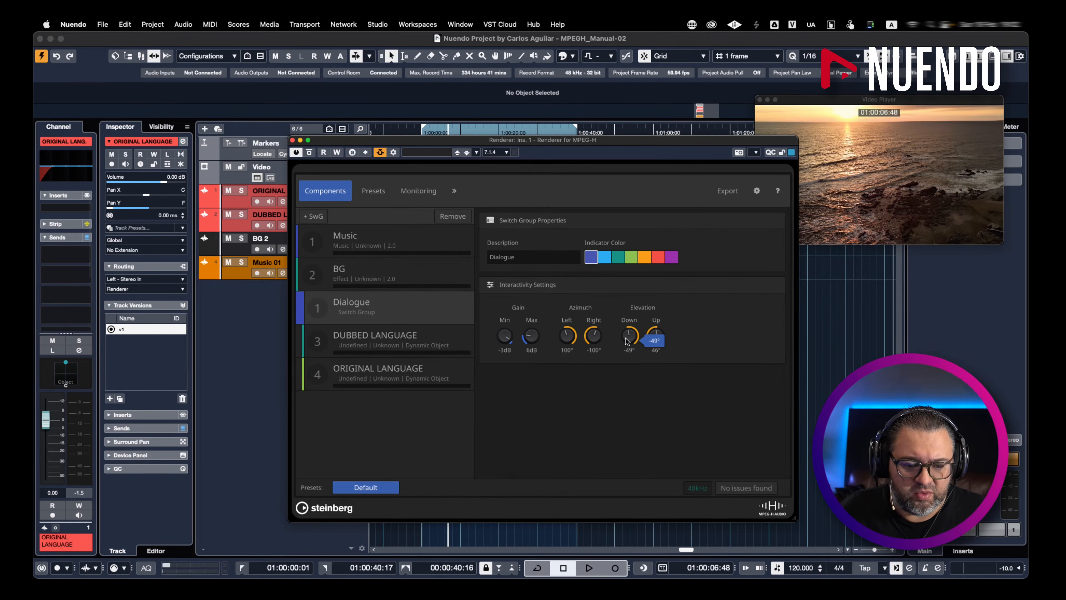
pyautogui.moveTo(626, 340); pyautogui.dragTo(656, 336)
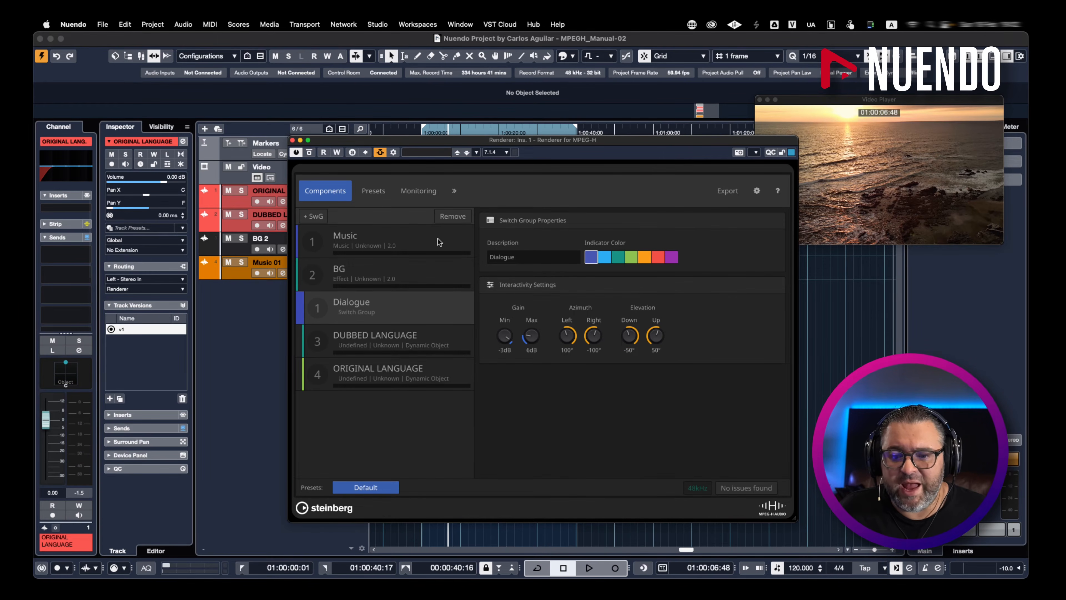
# Check the Dialogue controls in the monitoring view, and set the Music component's minimum interactivity gain to -10 dB
pyautogui.click(413, 191)
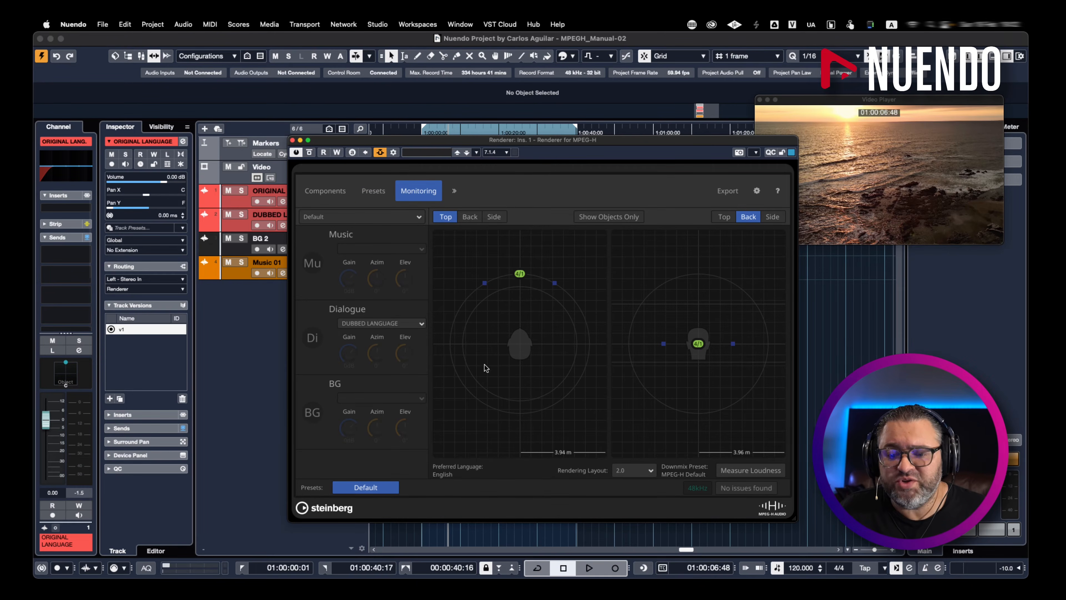
pyautogui.moveTo(341, 360)
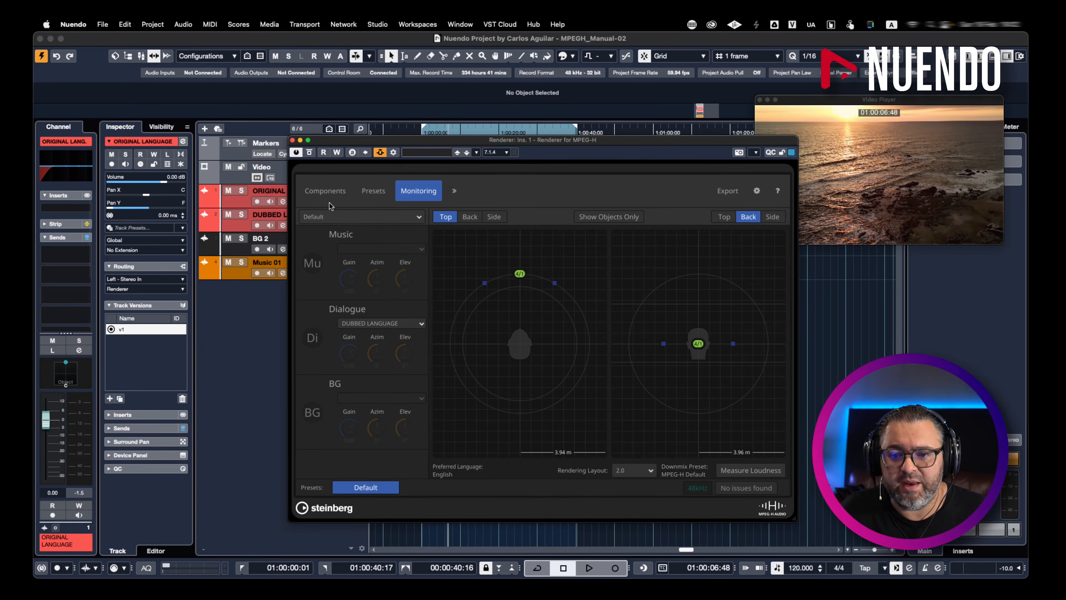
pyautogui.click(321, 194)
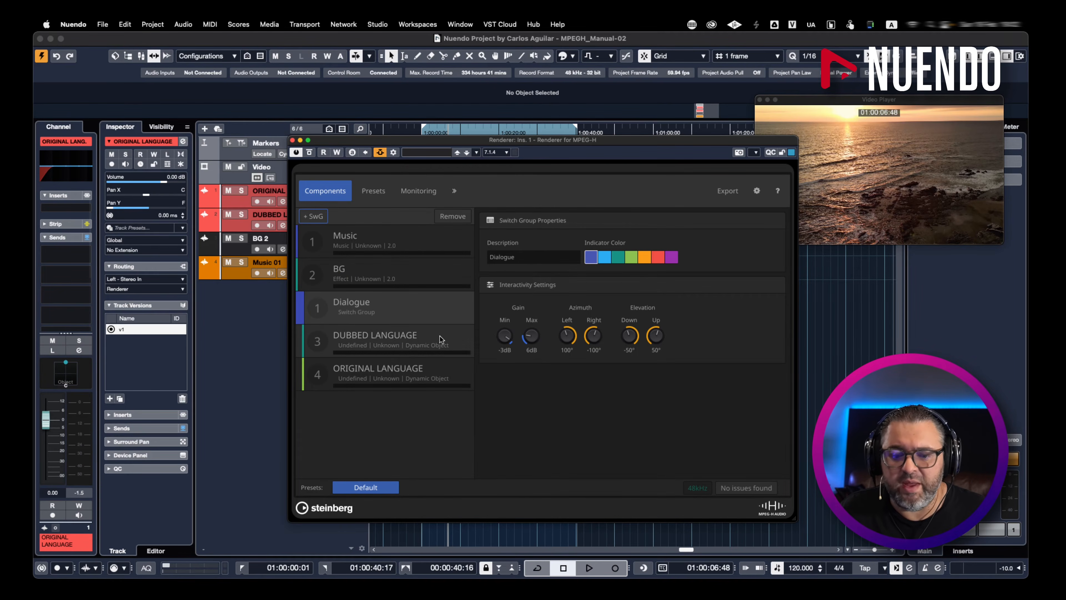
pyautogui.click(386, 237)
pyautogui.moveTo(508, 410)
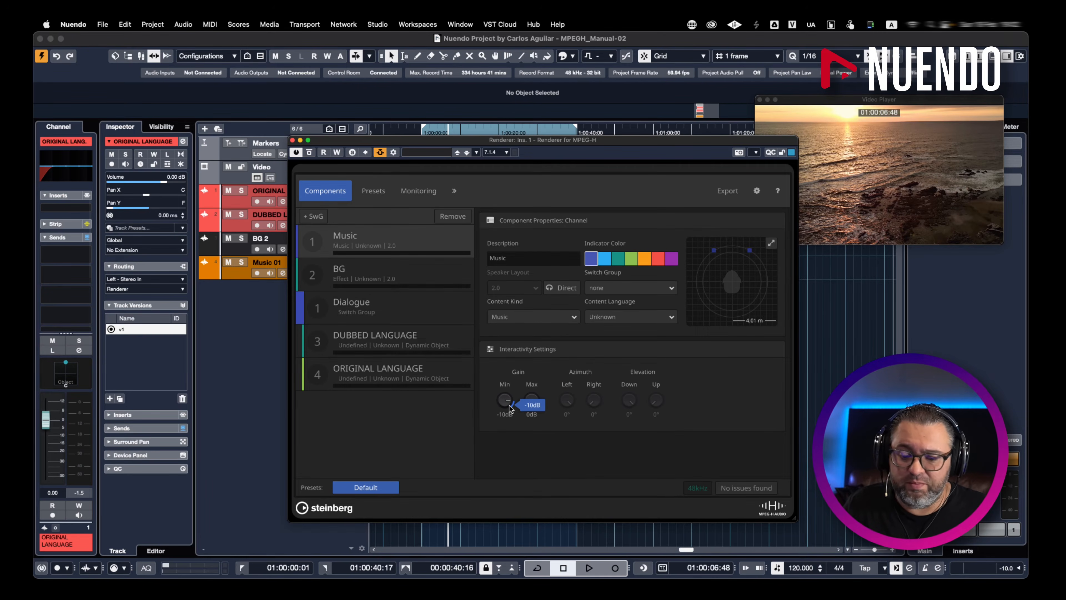
pyautogui.moveTo(506, 406); pyautogui.dragTo(512, 331)
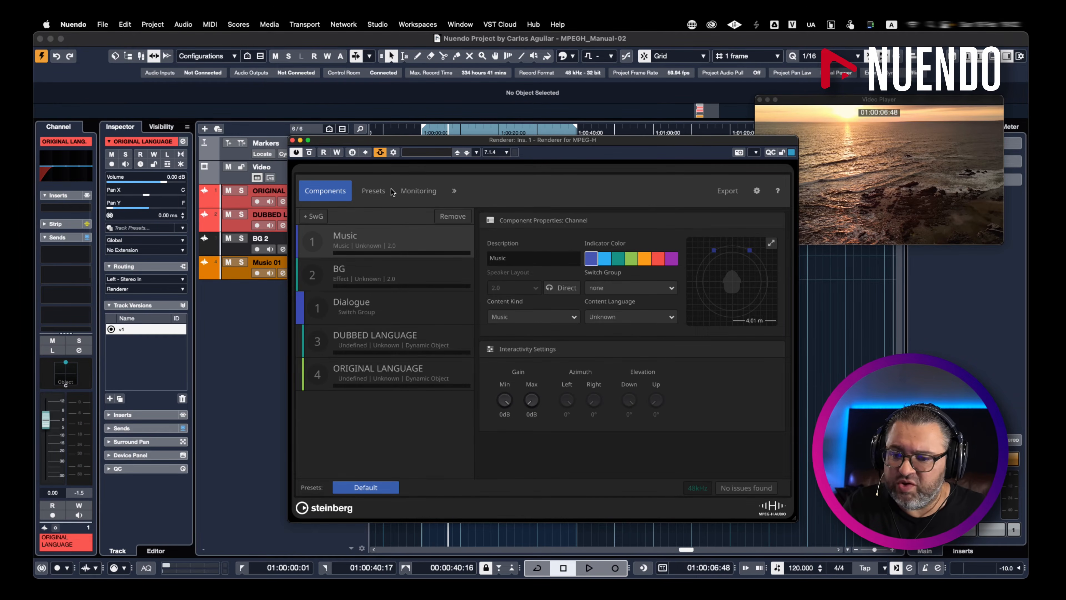
pyautogui.moveTo(498, 408); pyautogui.dragTo(501, 424)
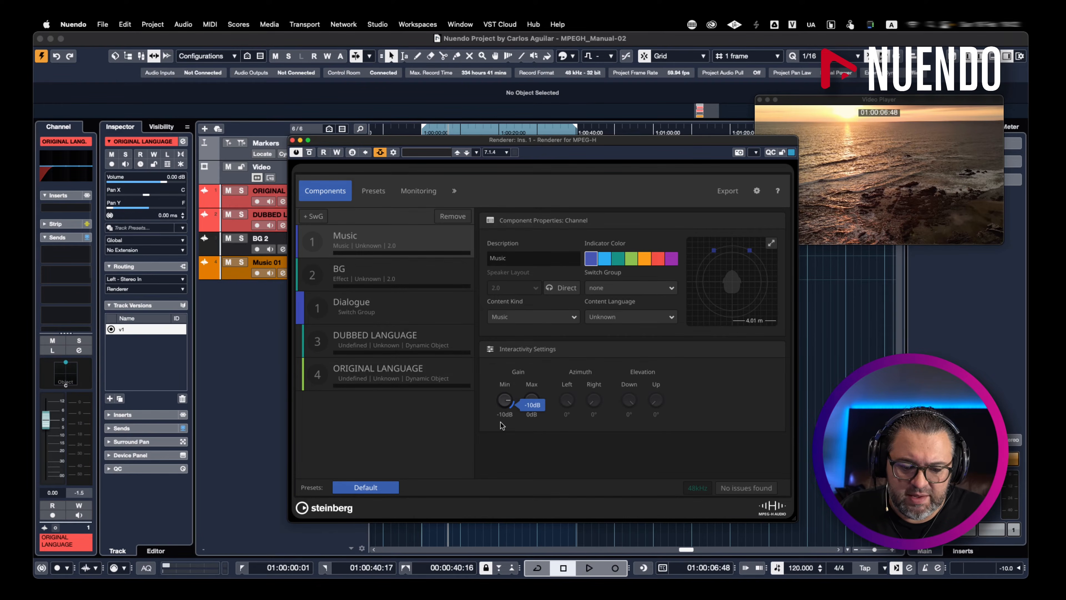
# Set the BG component's minimum interactivity gain to -63 dB and its indicator color to red
pyautogui.click(406, 271)
pyautogui.moveTo(505, 404)
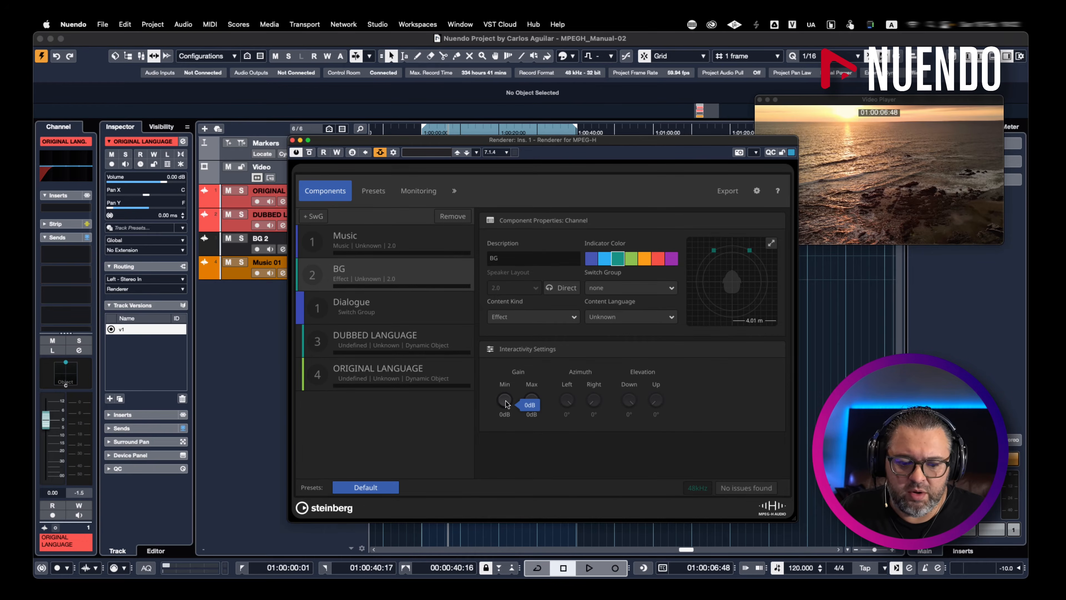
pyautogui.moveTo(505, 404); pyautogui.dragTo(457, 540)
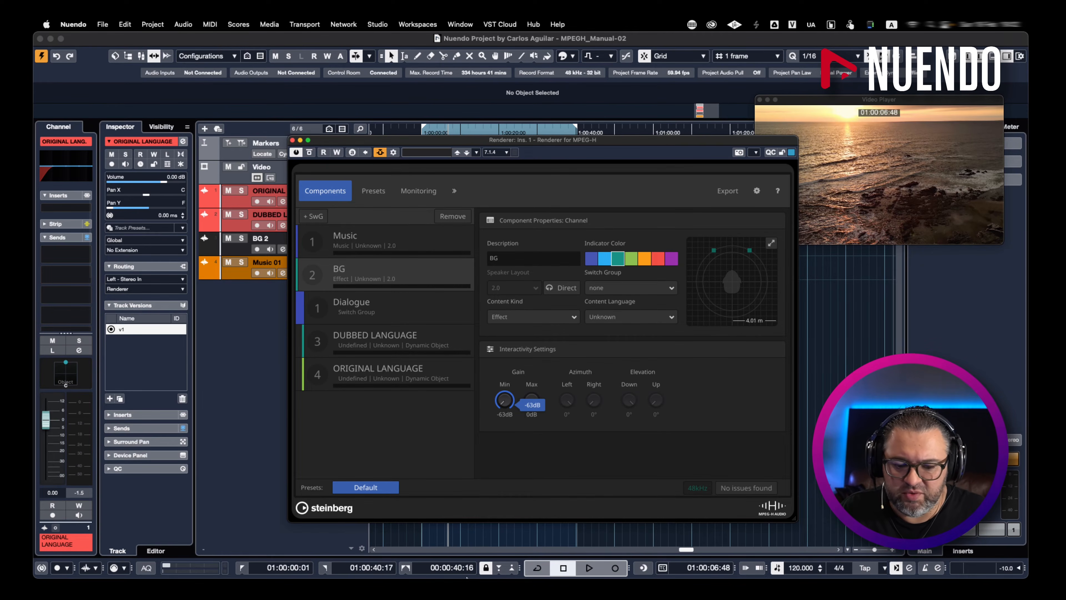
pyautogui.moveTo(528, 396)
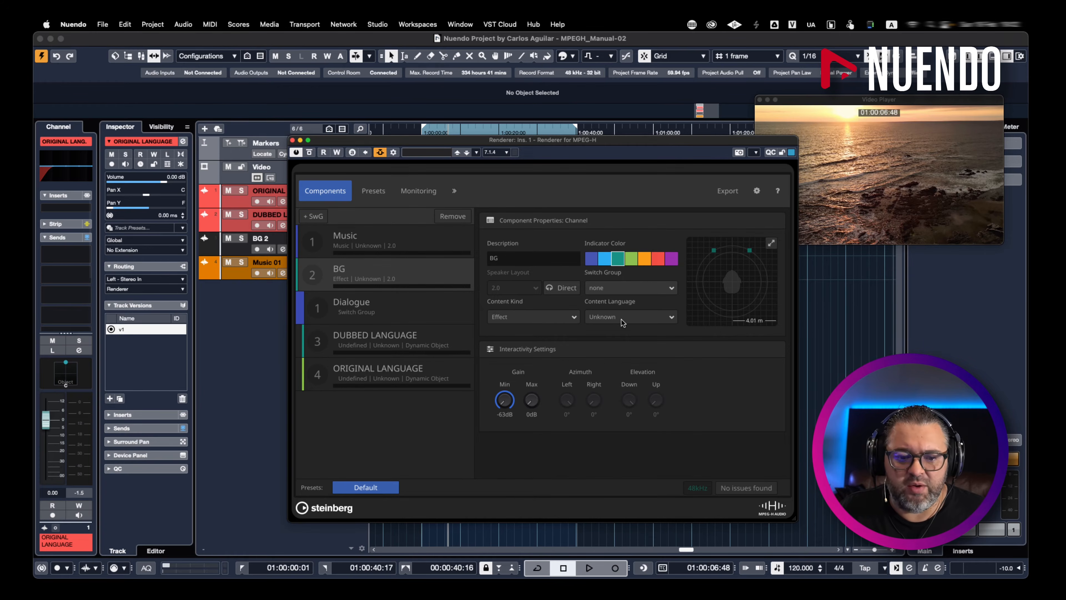
pyautogui.click(634, 260)
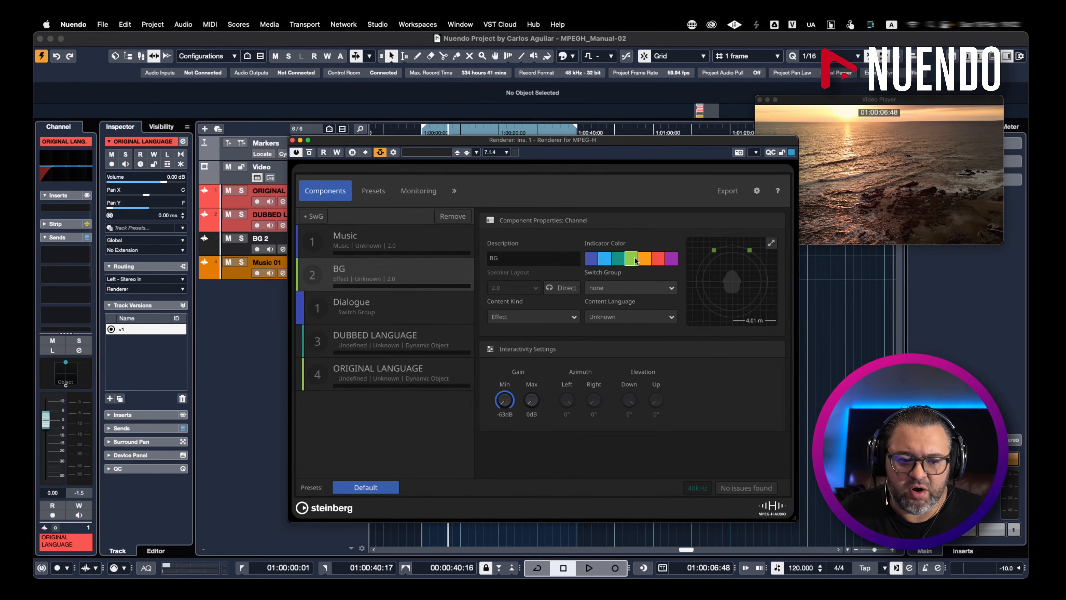
pyautogui.click(657, 259)
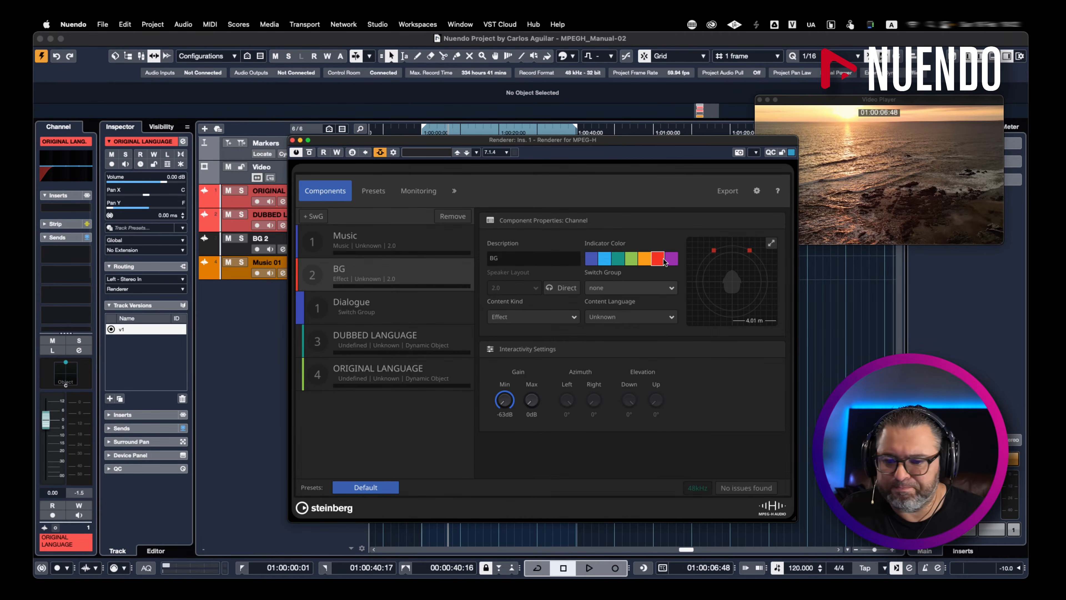
# Allow user gain and user position control for the Dialogue switch group in the Default preset
pyautogui.click(378, 191)
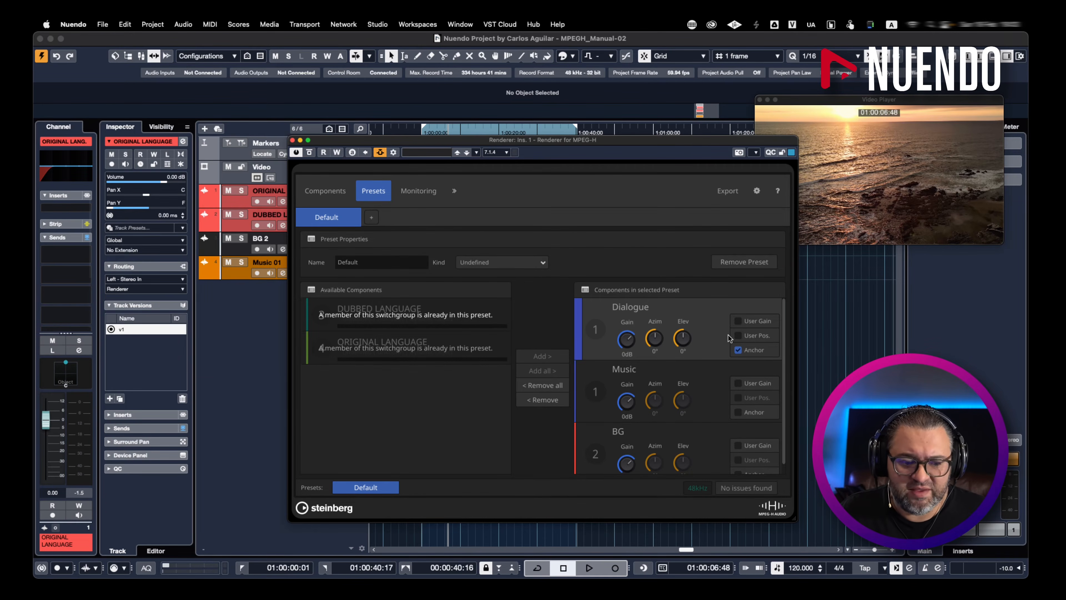
pyautogui.click(698, 311)
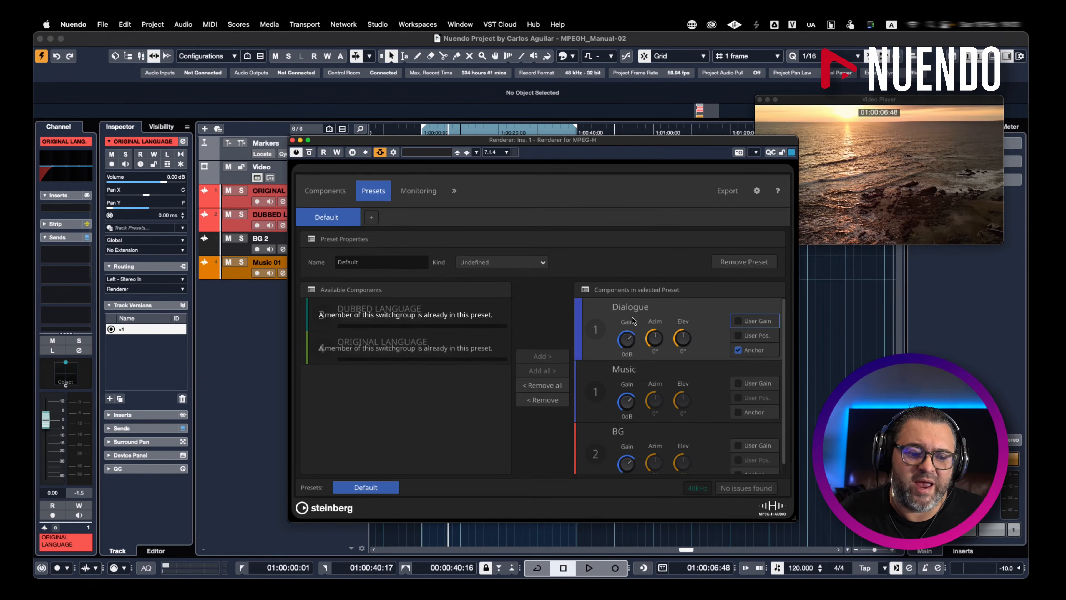
pyautogui.click(739, 322)
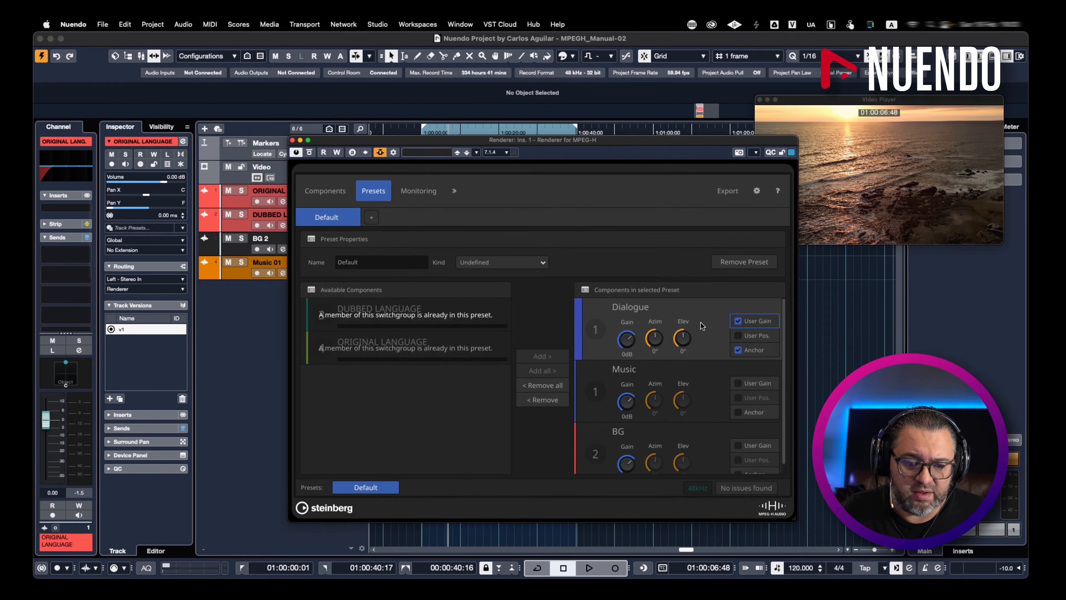
pyautogui.click(738, 336)
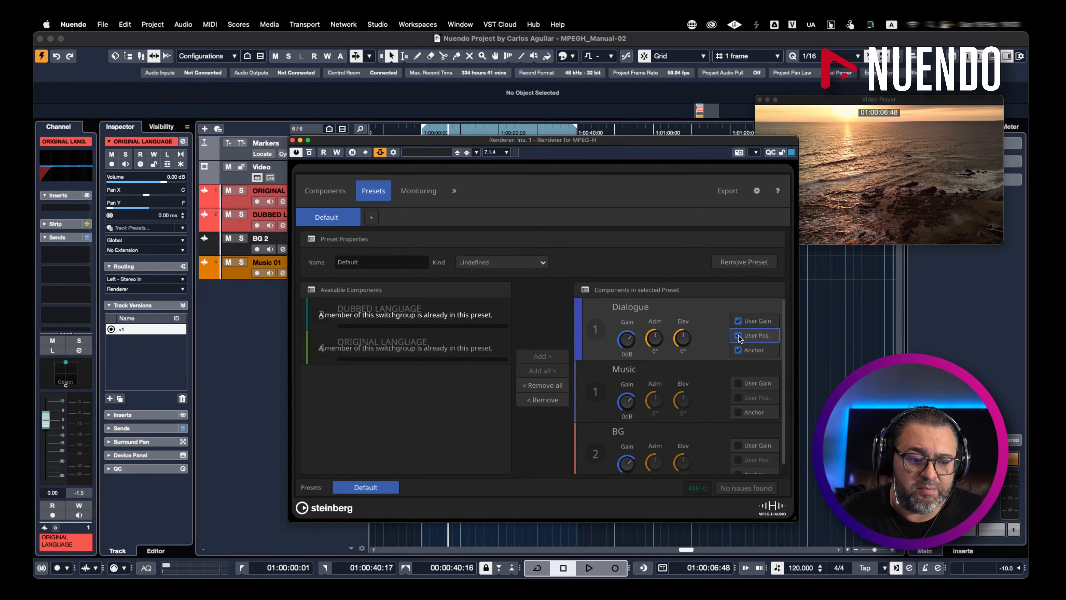
pyautogui.moveTo(689, 346)
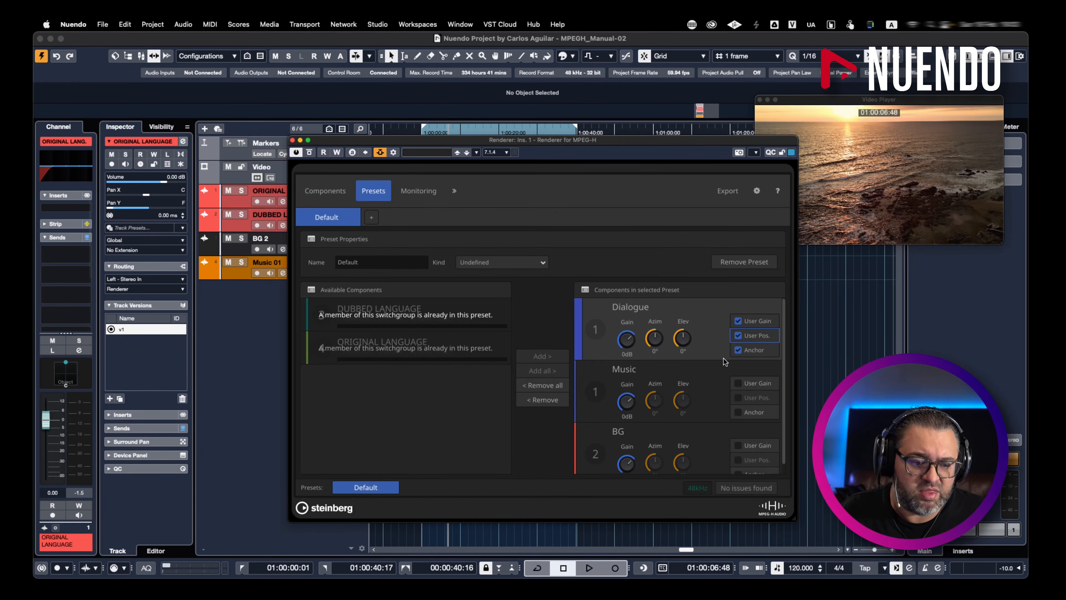
# Toggle Dialogue's anchor option in the Default preset, leaving it enabled, and mark Music as an anchor as well
pyautogui.click(739, 353)
pyautogui.click(739, 353)
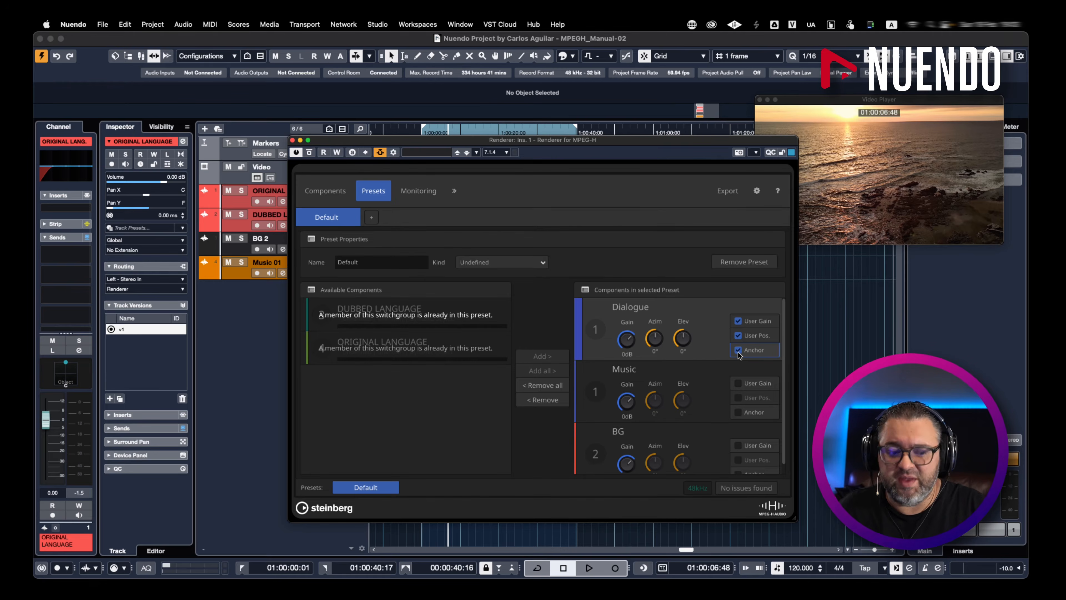
pyautogui.click(739, 354)
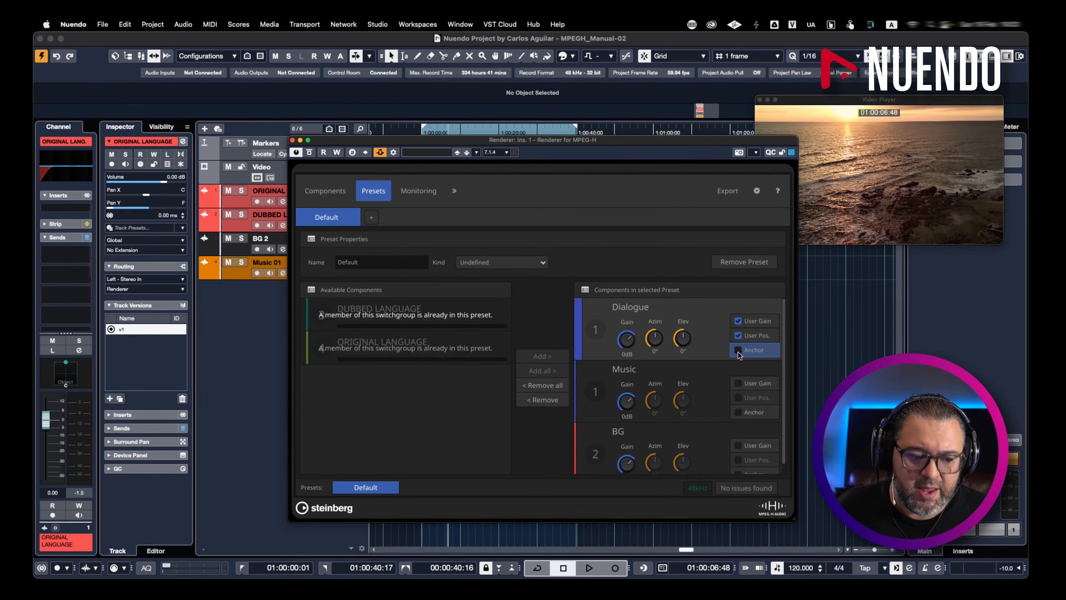
pyautogui.click(739, 354)
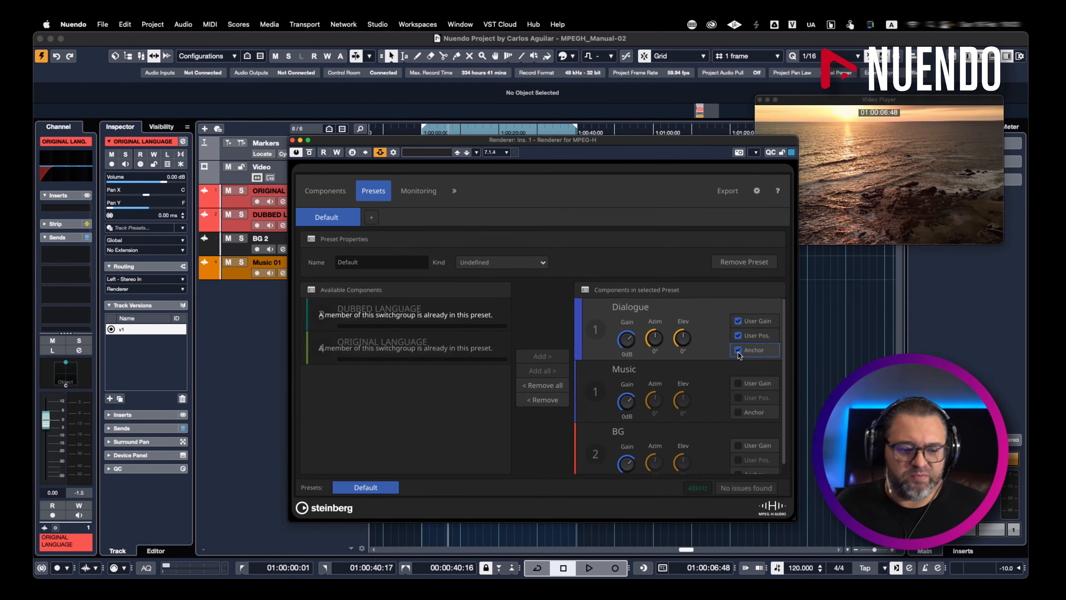
pyautogui.click(738, 413)
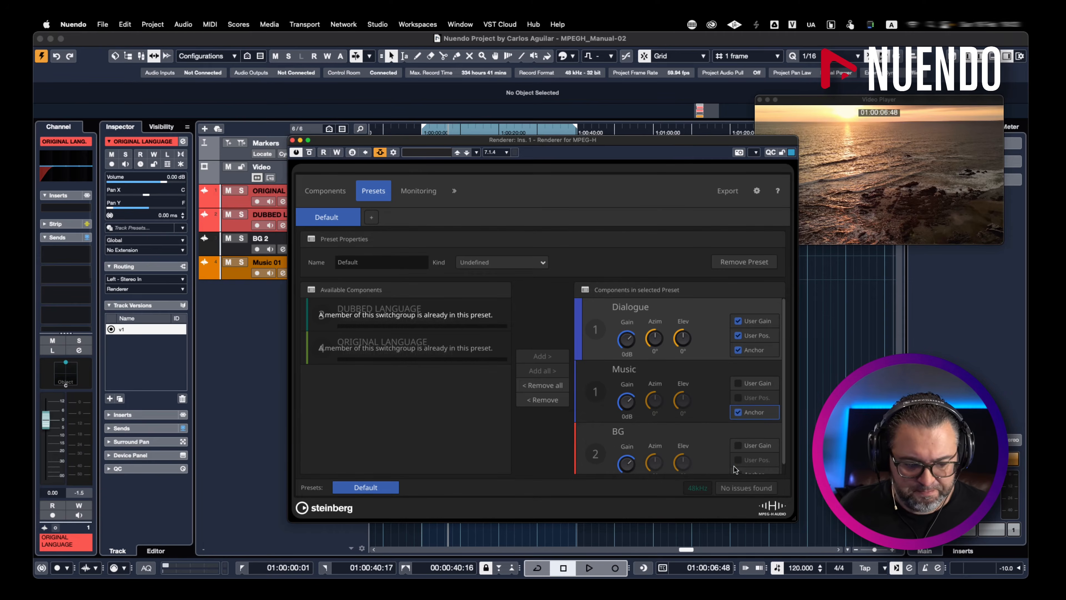
pyautogui.scroll(-1, 735, 467)
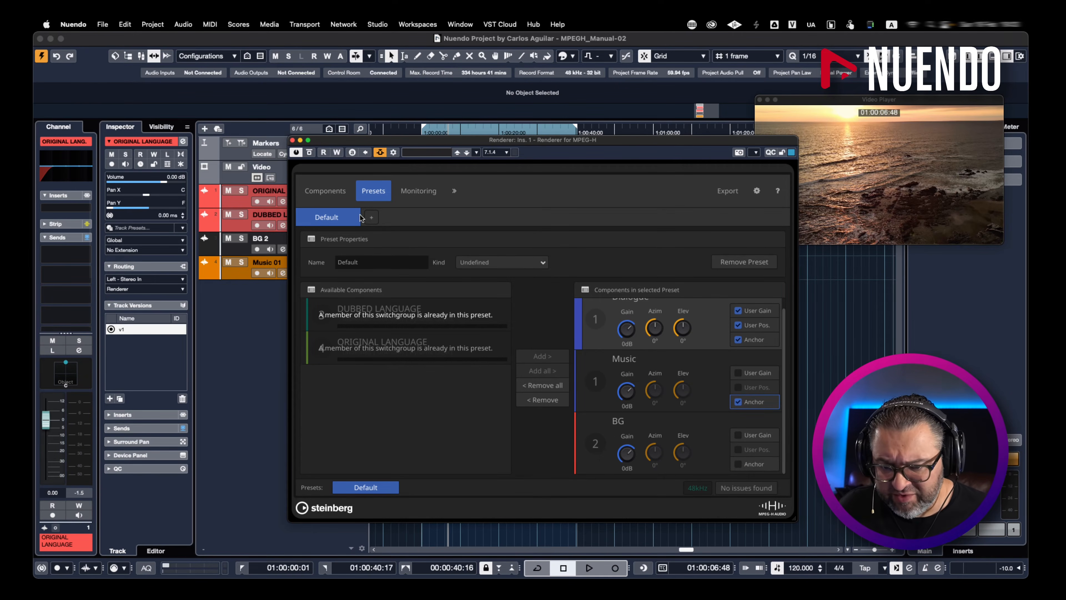
# Create a second renderer preset and add all available components to it
pyautogui.click(371, 217)
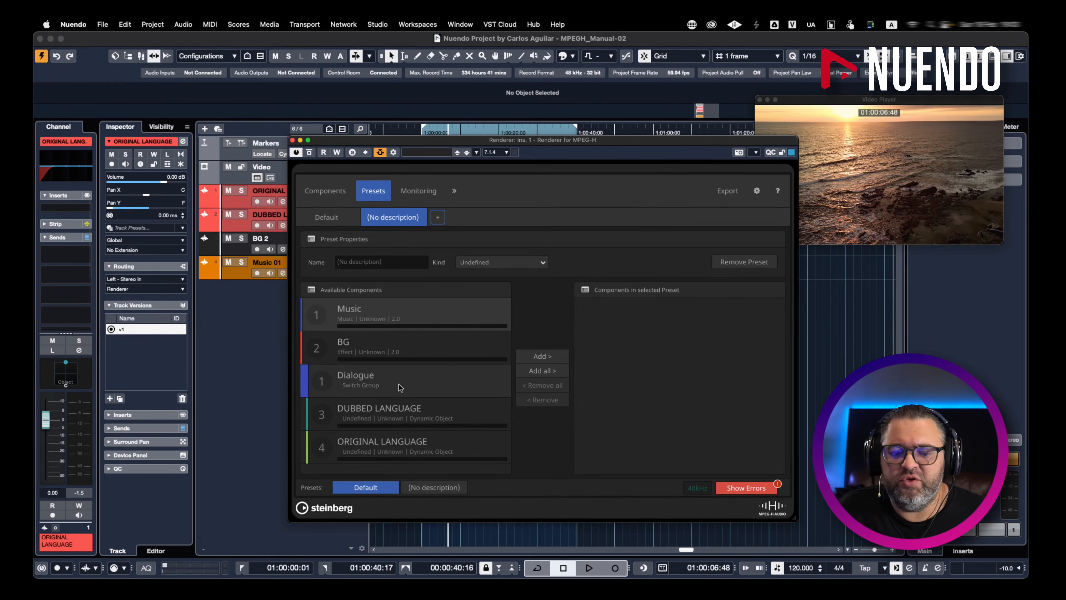
pyautogui.click(537, 371)
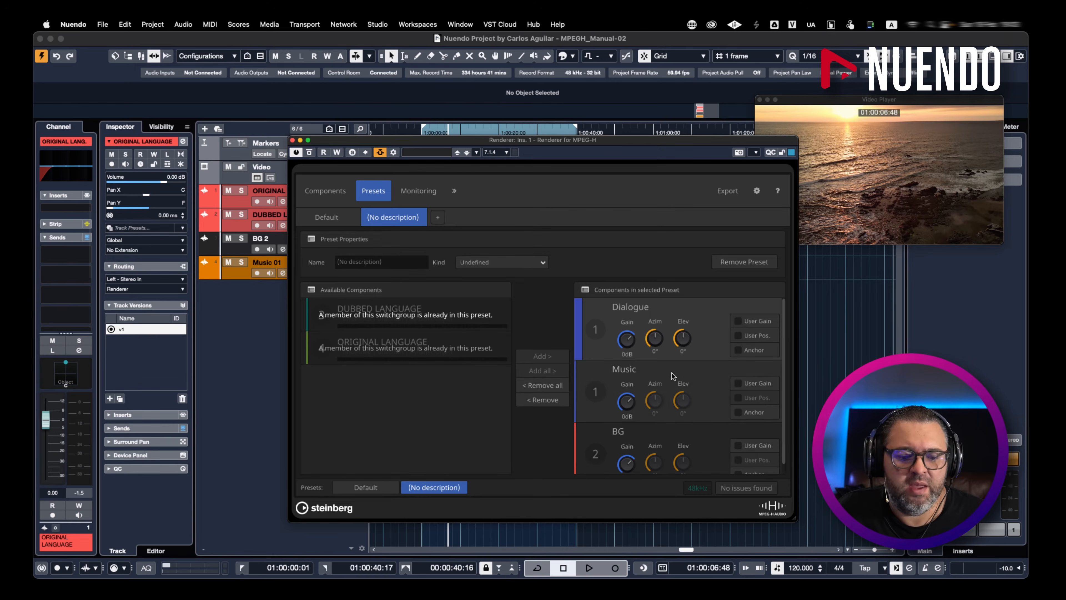
pyautogui.scroll(-1, 686, 378)
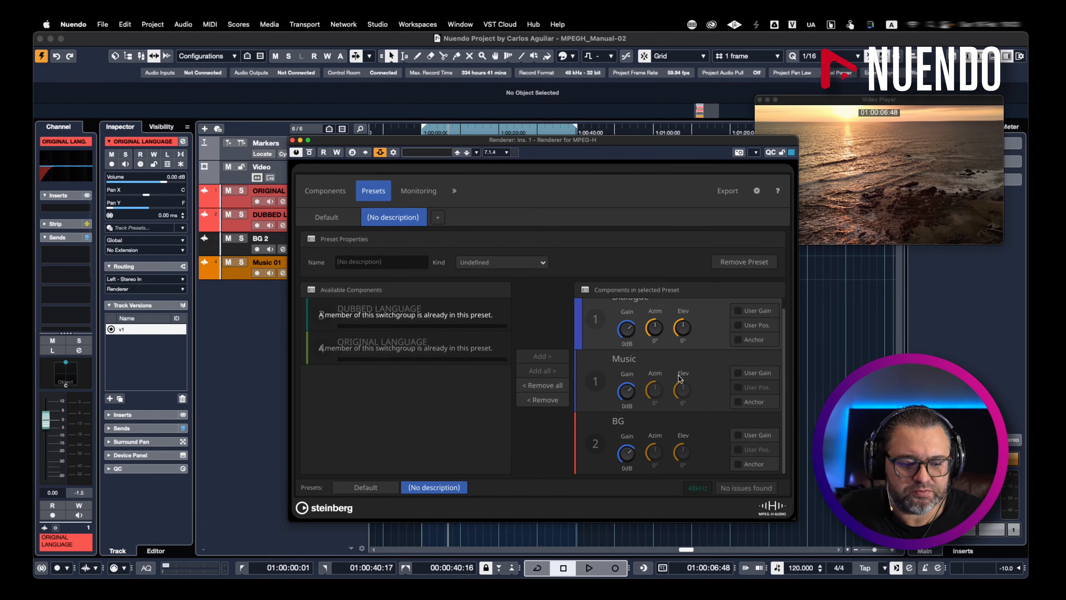
pyautogui.scroll(1, 733, 437)
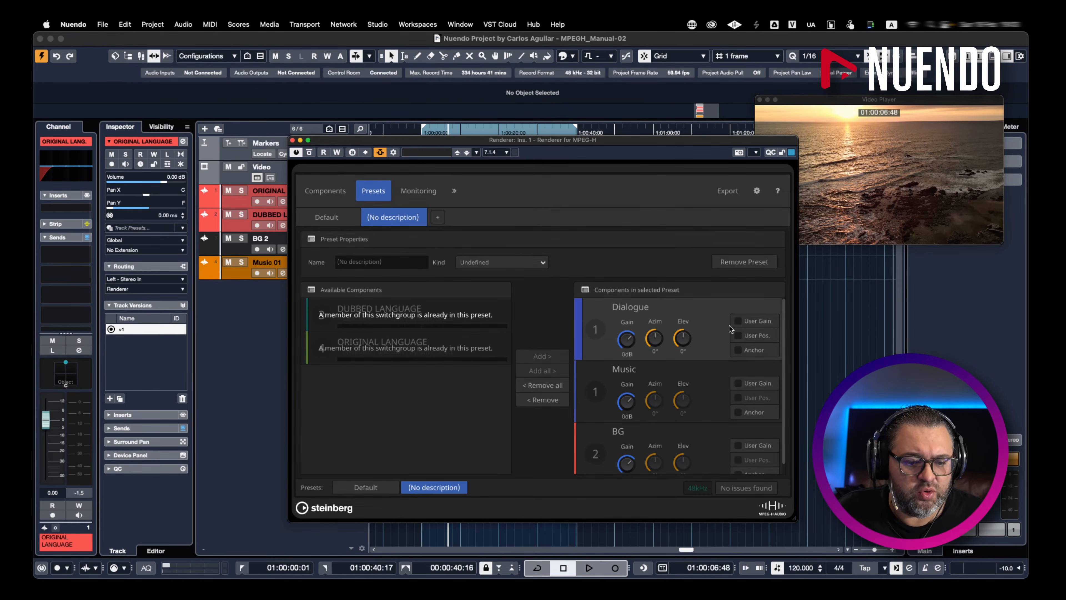
# Allow user gain and user position for Dialogue in the new preset and name the preset Interactive
pyautogui.click(738, 321)
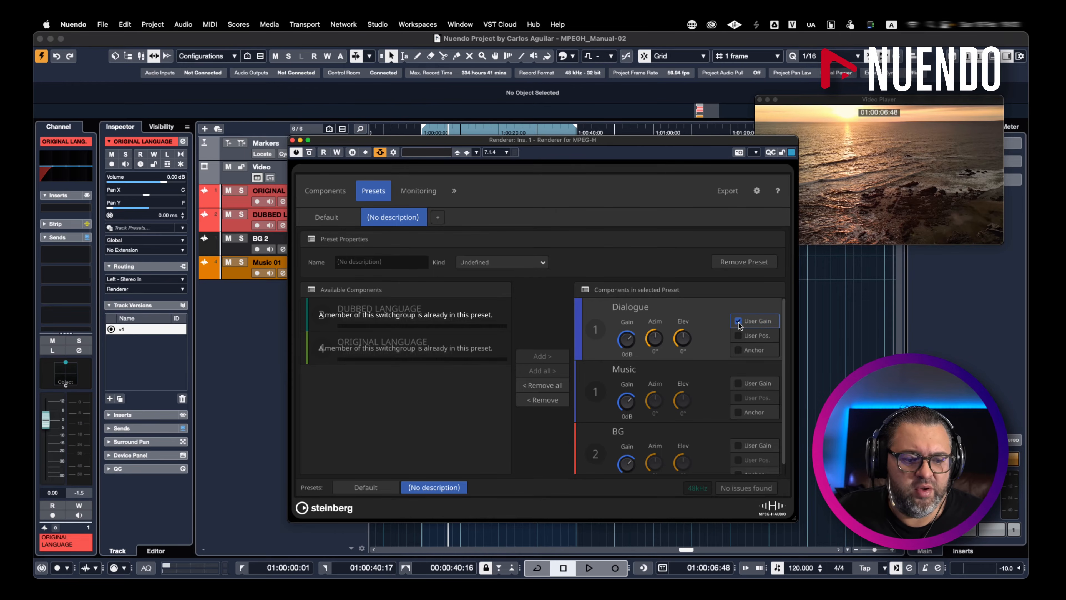
pyautogui.click(756, 336)
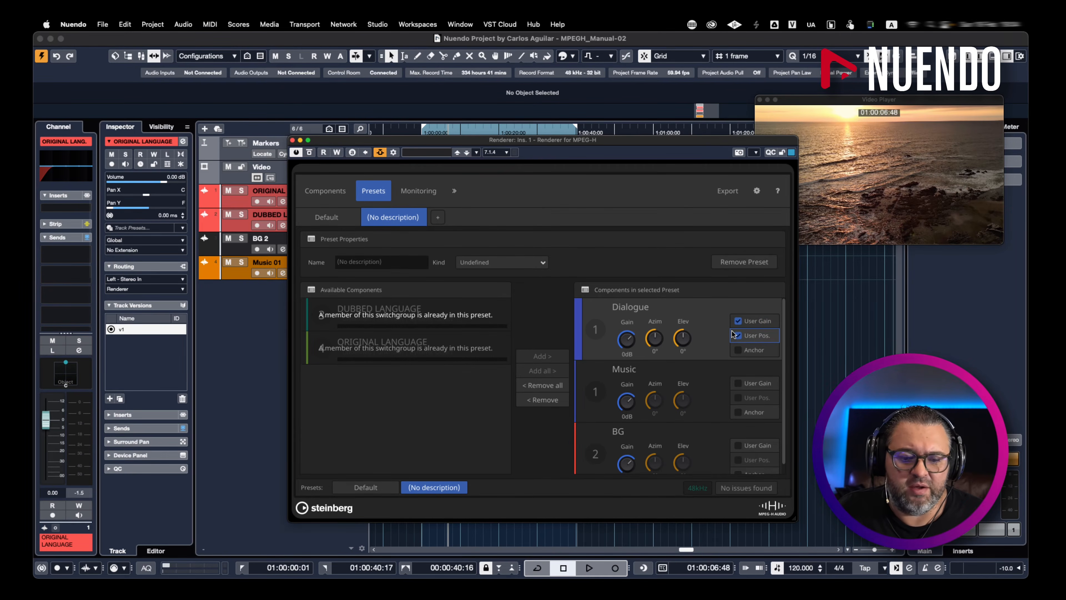
pyautogui.click(355, 258)
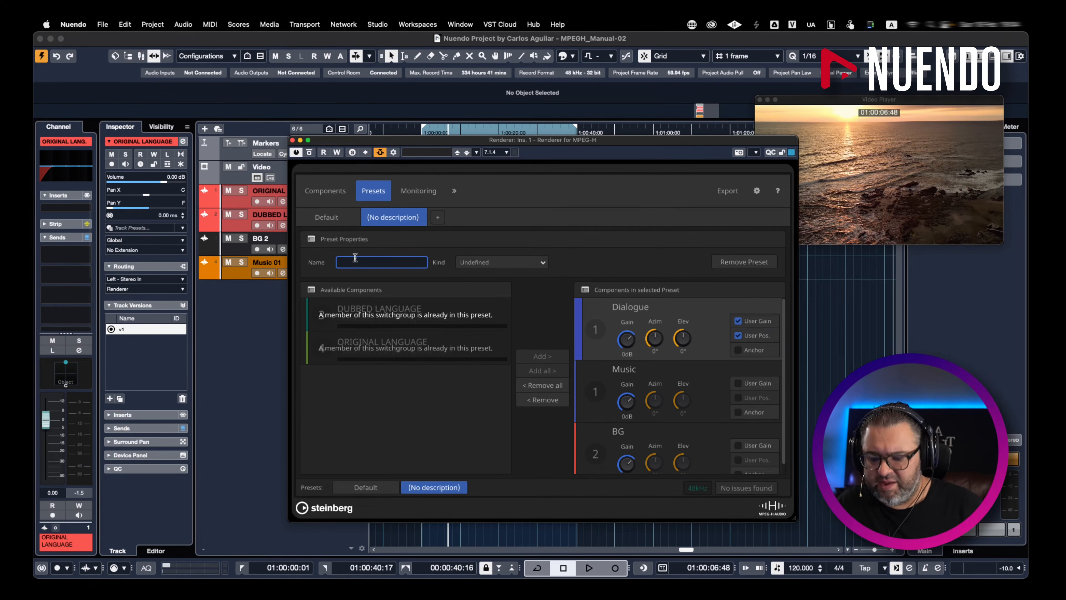
pyautogui.write('Inter')
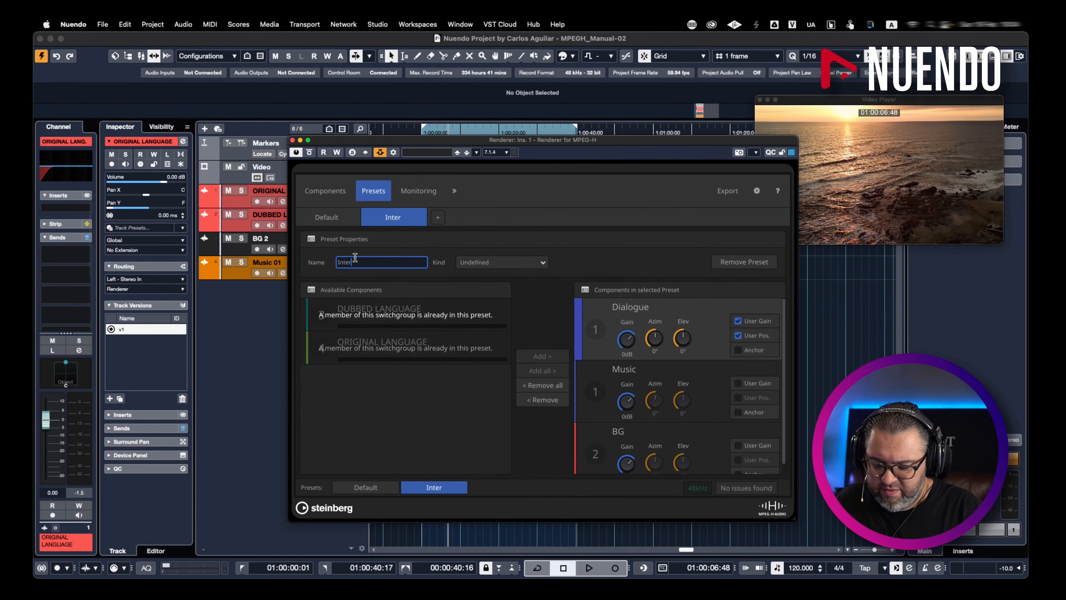
pyautogui.write('active')
pyautogui.press('Return')
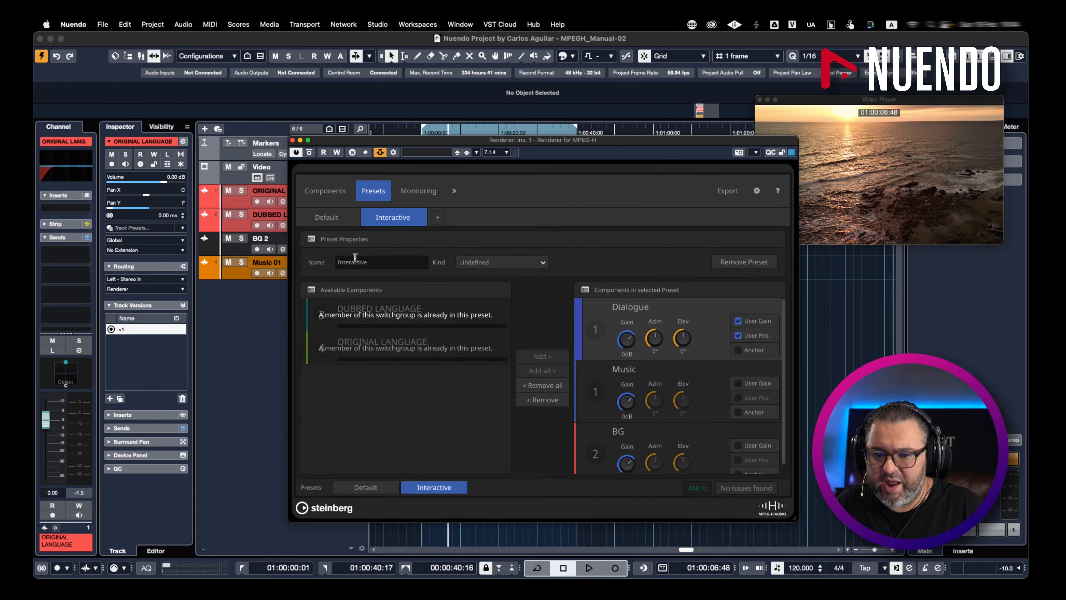
# Examine the Interactive preset's Dialogue controls in the monitoring view and compare them with the component interactivity settings
pyautogui.click(415, 191)
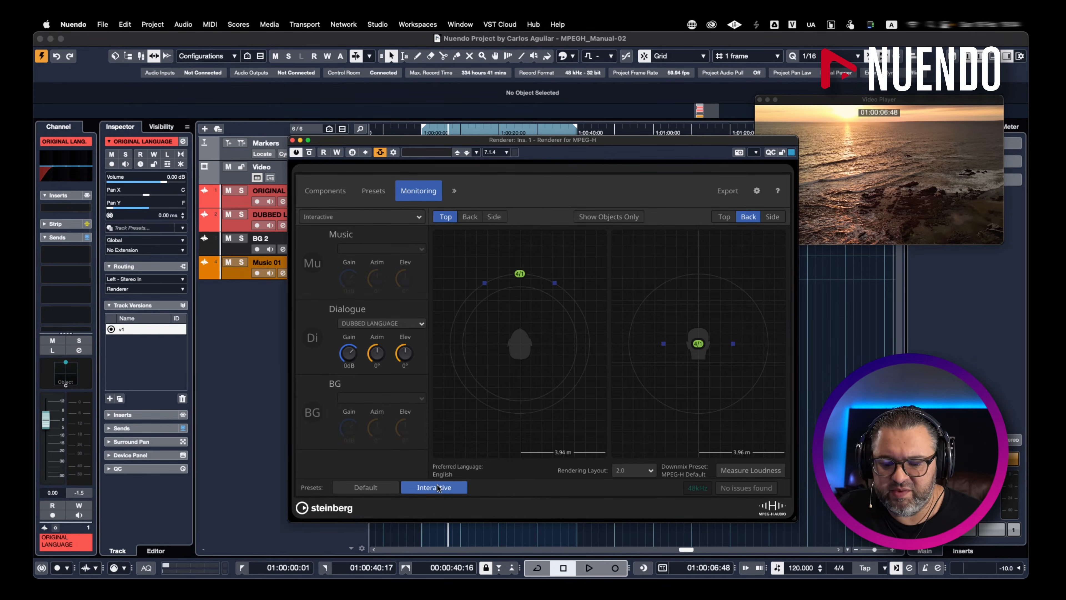
pyautogui.click(363, 218)
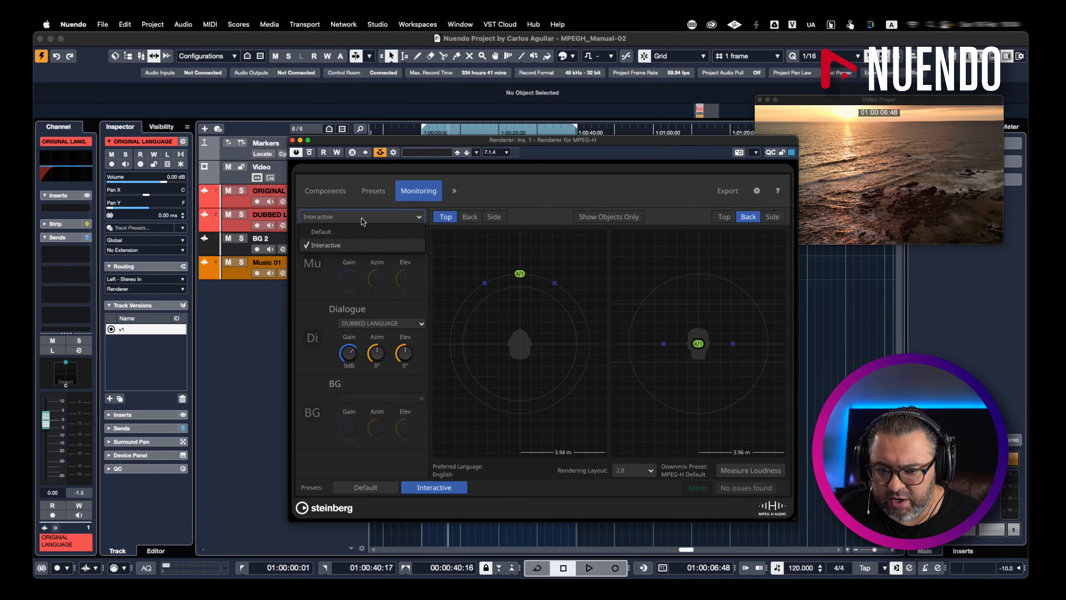
pyautogui.click(344, 218)
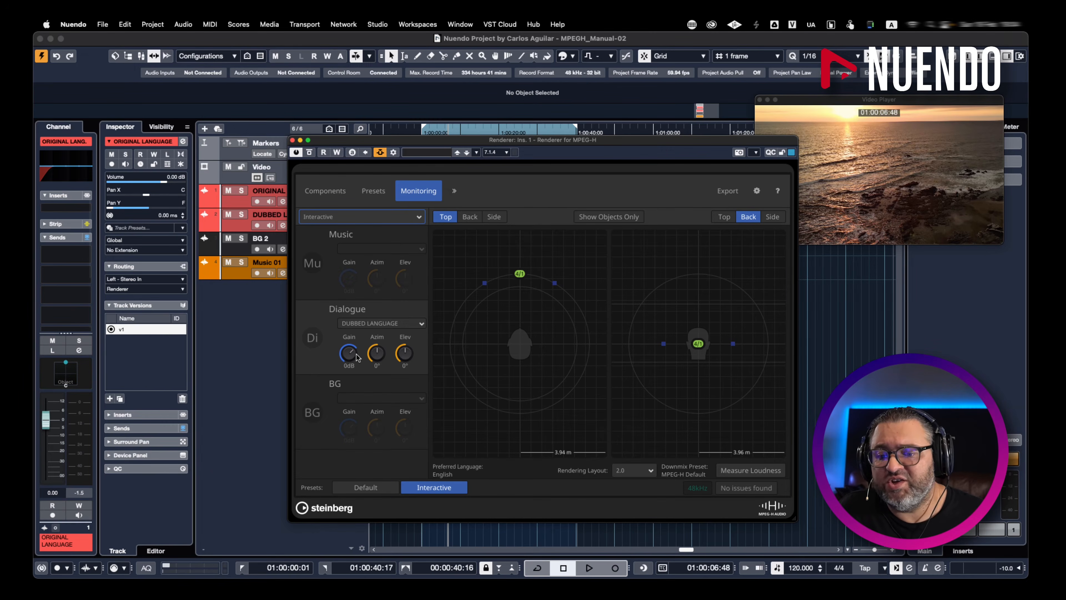
pyautogui.click(336, 196)
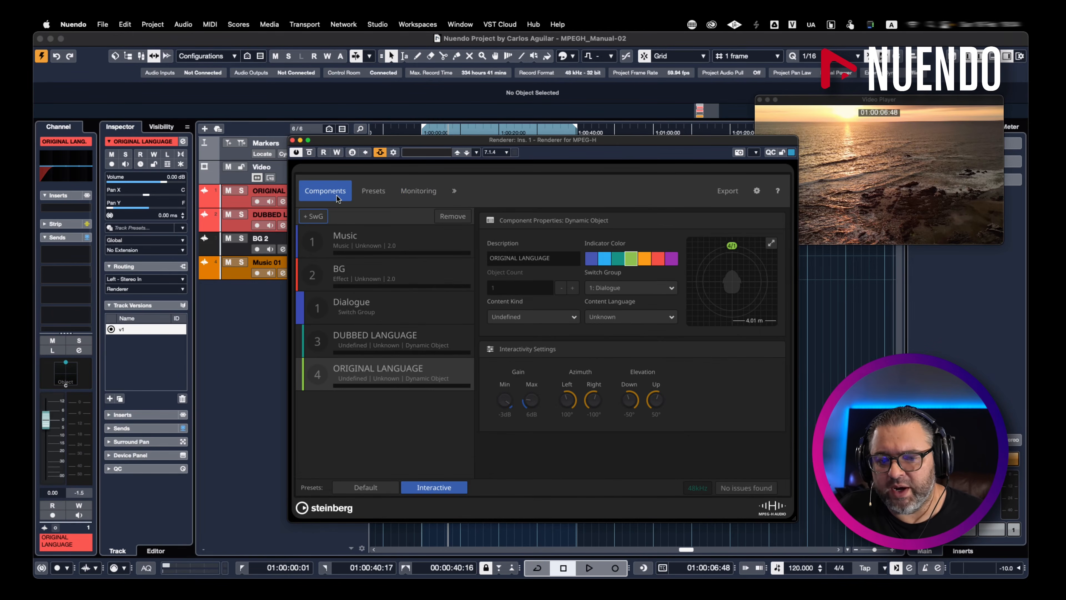
pyautogui.click(411, 196)
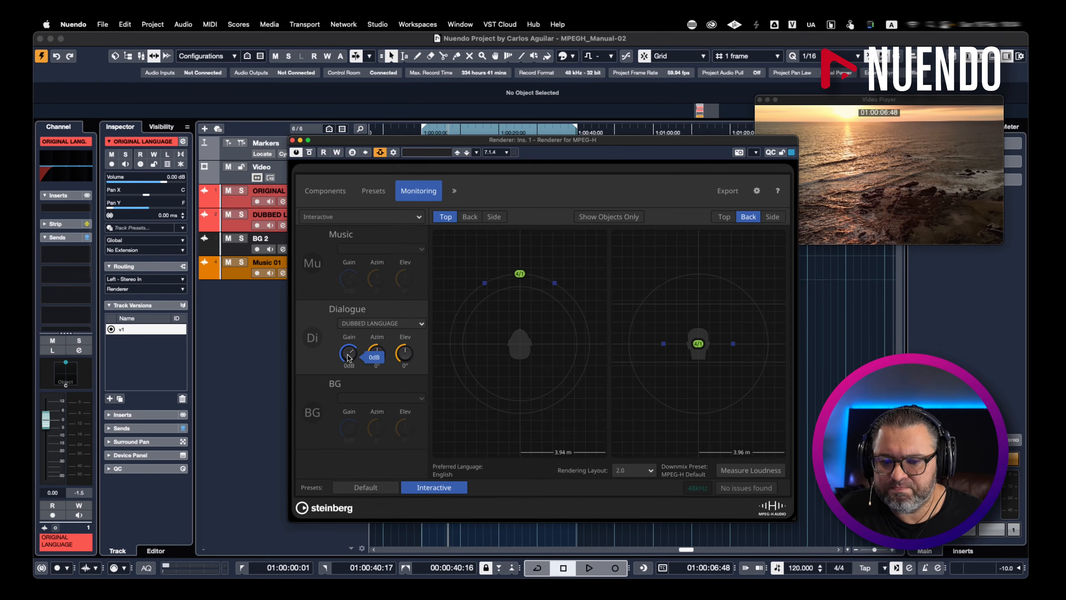
# Audition the dubbed Dialogue during playback with its monitoring gain at -3 dB and at 6 dB
pyautogui.press('space')
pyautogui.moveTo(348, 355); pyautogui.dragTo(310, 483)
pyautogui.press('space')
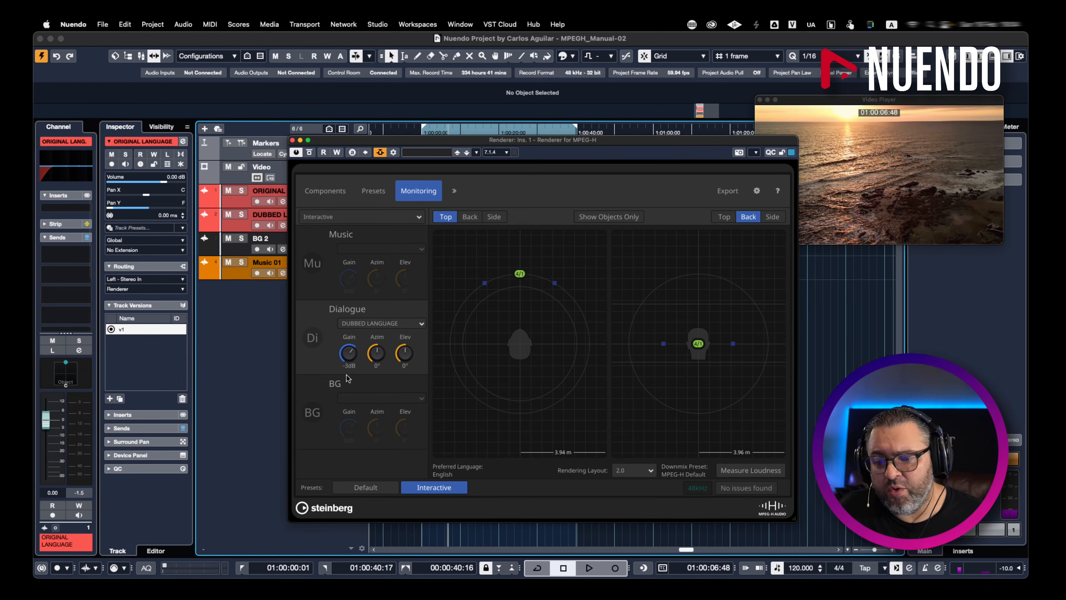
pyautogui.press('space')
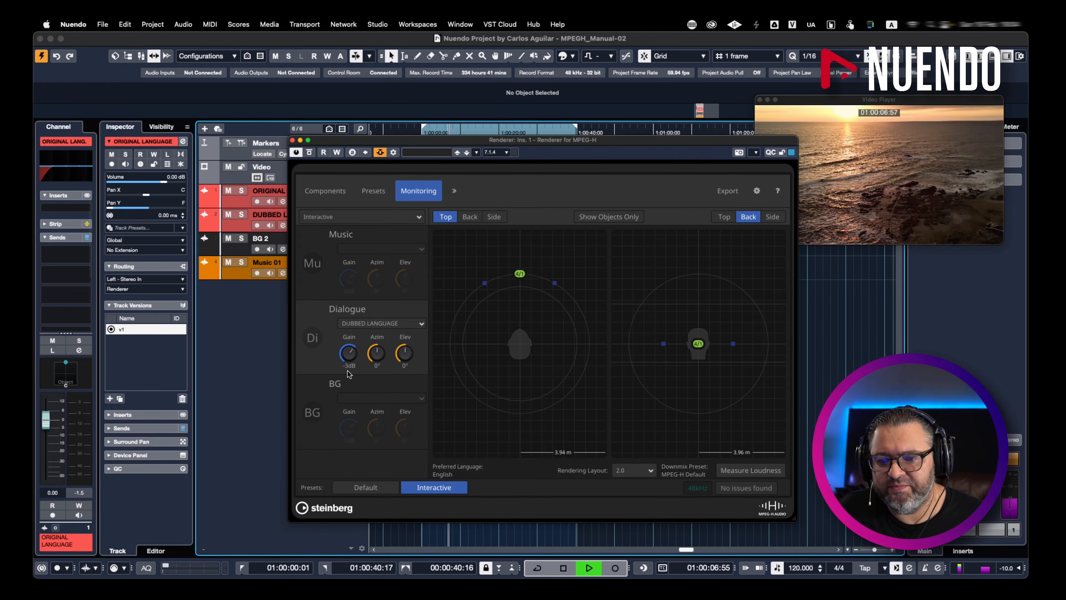
pyautogui.moveTo(352, 362)
pyautogui.moveTo(352, 362); pyautogui.dragTo(352, 242)
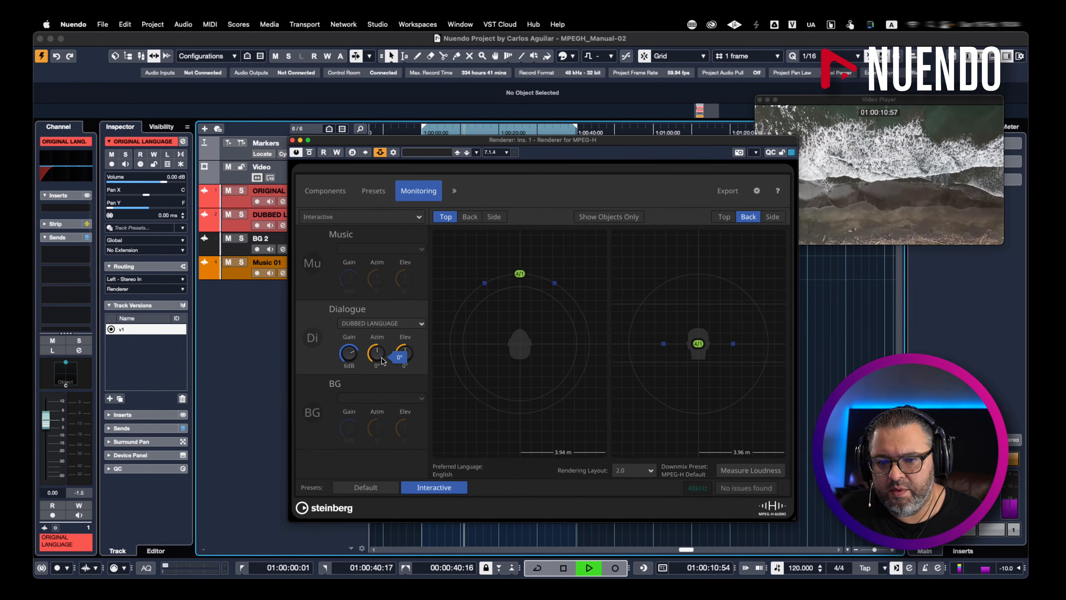
pyautogui.press('space')
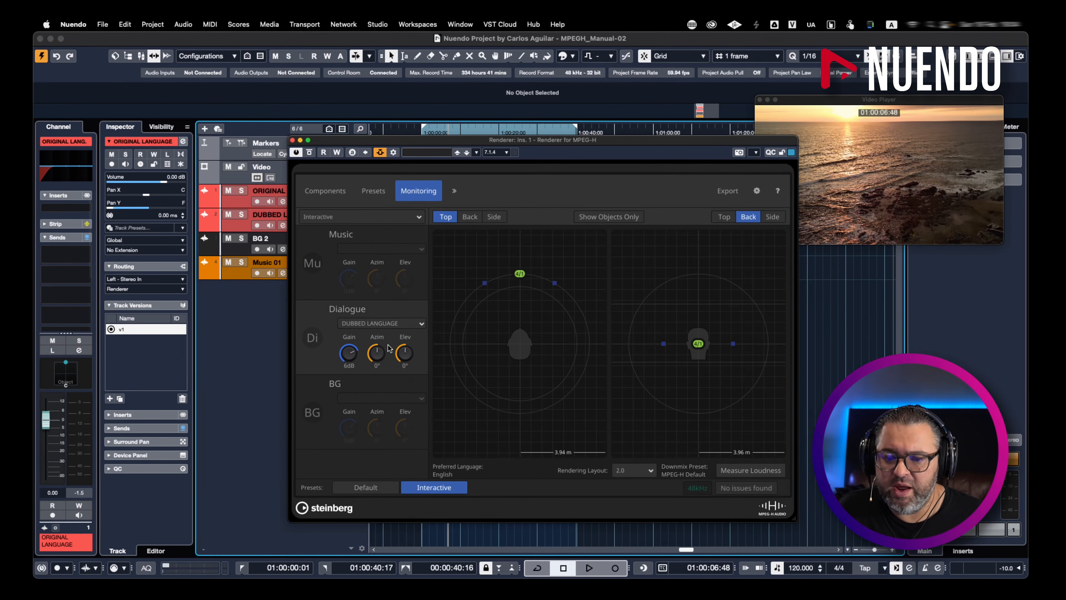
# Play the project with Dialogue's monitoring azimuth set to 100° and its elevation to 90°
pyautogui.press('space')
pyautogui.moveTo(379, 355)
pyautogui.moveTo(379, 355); pyautogui.dragTo(389, 310)
pyautogui.moveTo(380, 351); pyautogui.dragTo(368, 445)
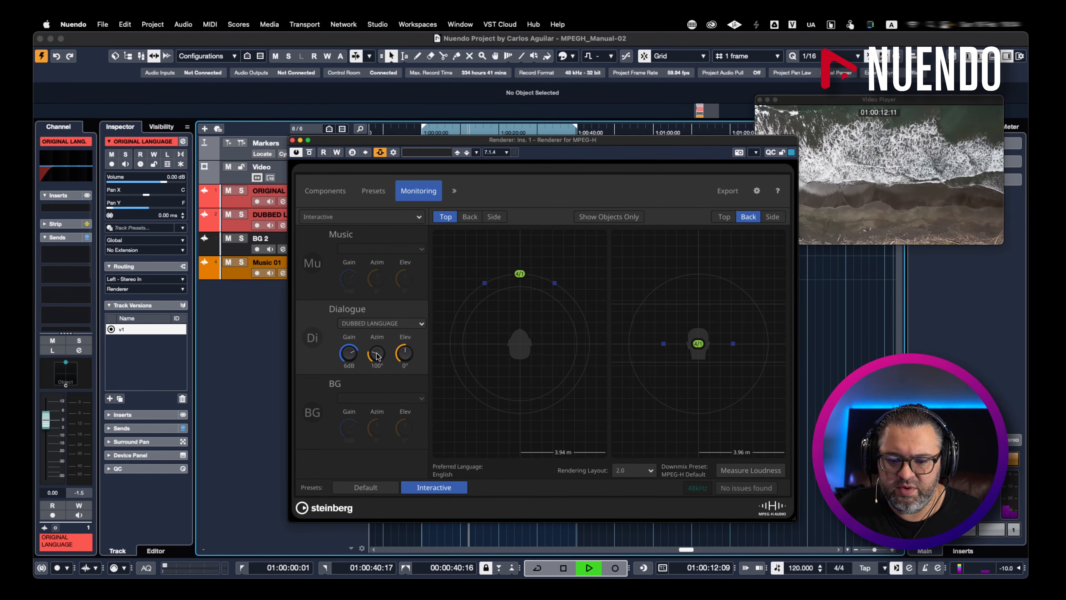
pyautogui.moveTo(404, 354); pyautogui.dragTo(413, 312)
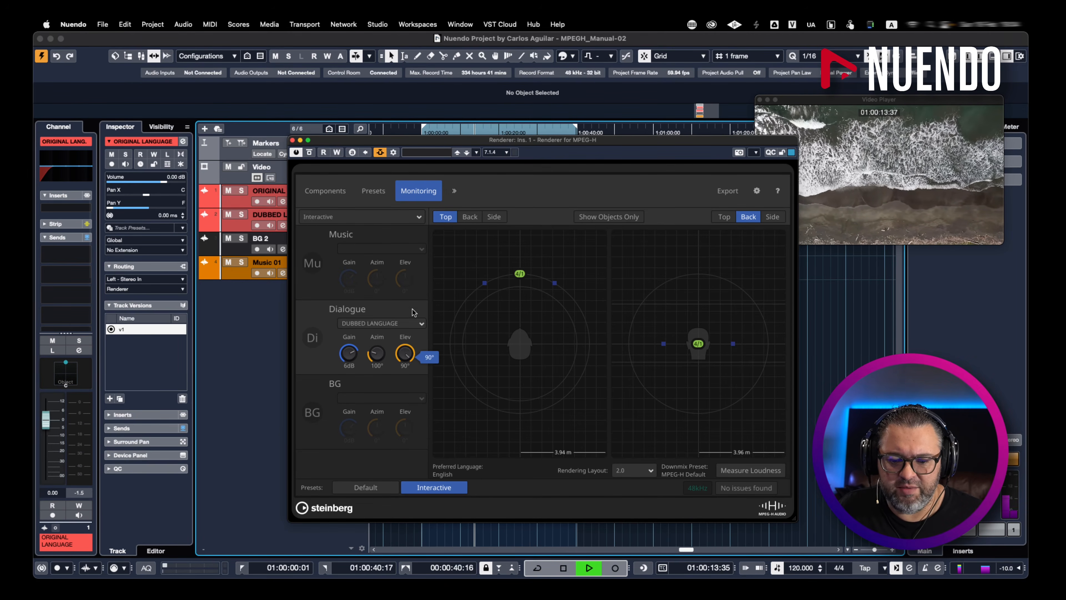
# Reset Dialogue's elevation and azimuth to 0° and its gain to 0 dB, and stop playback
pyautogui.doubleClick(405, 358)
pyautogui.doubleClick(376, 355)
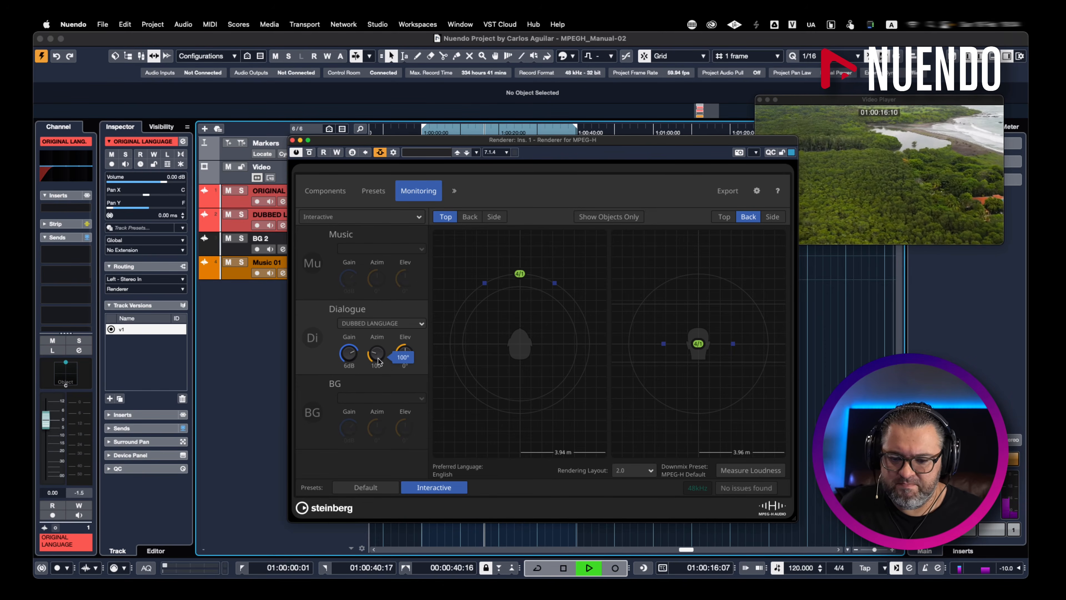
pyautogui.doubleClick(348, 358)
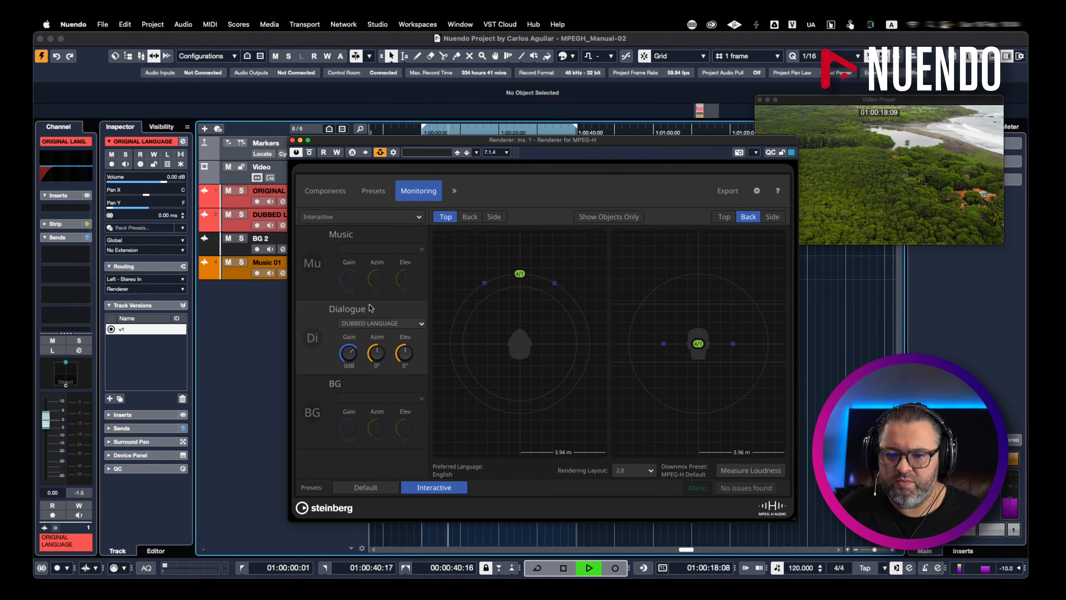
pyautogui.press('space')
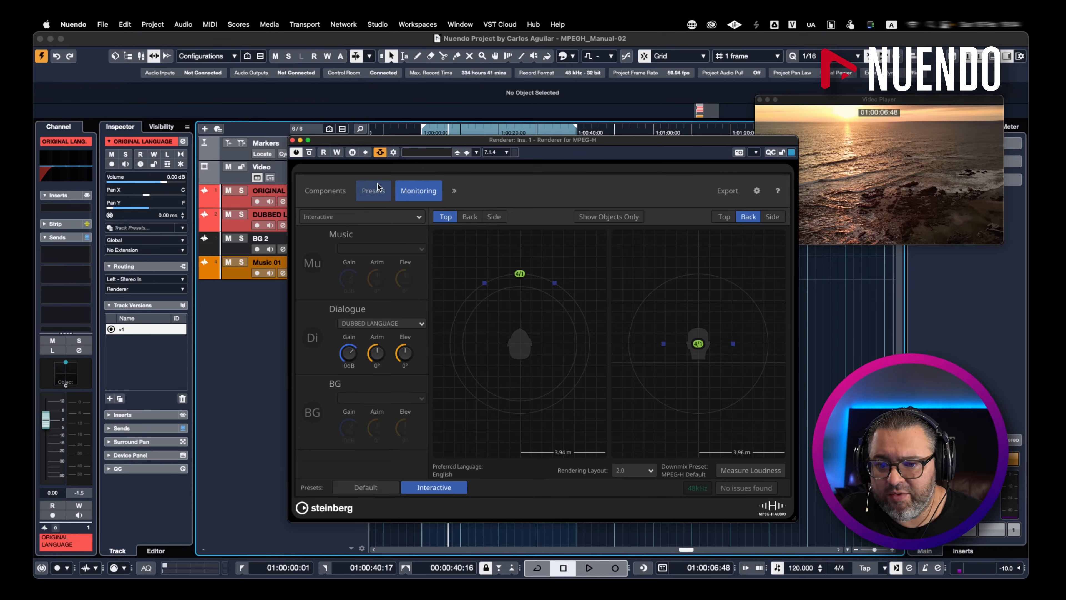
# Create a third renderer preset and name it VO Present
pyautogui.click(373, 191)
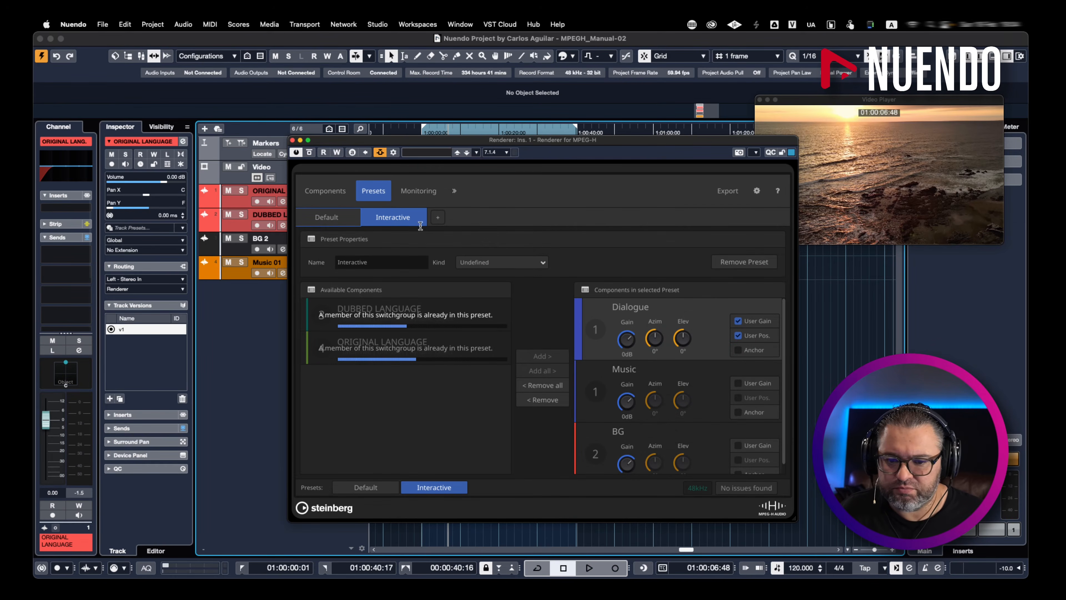
pyautogui.click(438, 217)
pyautogui.click(372, 262)
pyautogui.write('VO Pre')
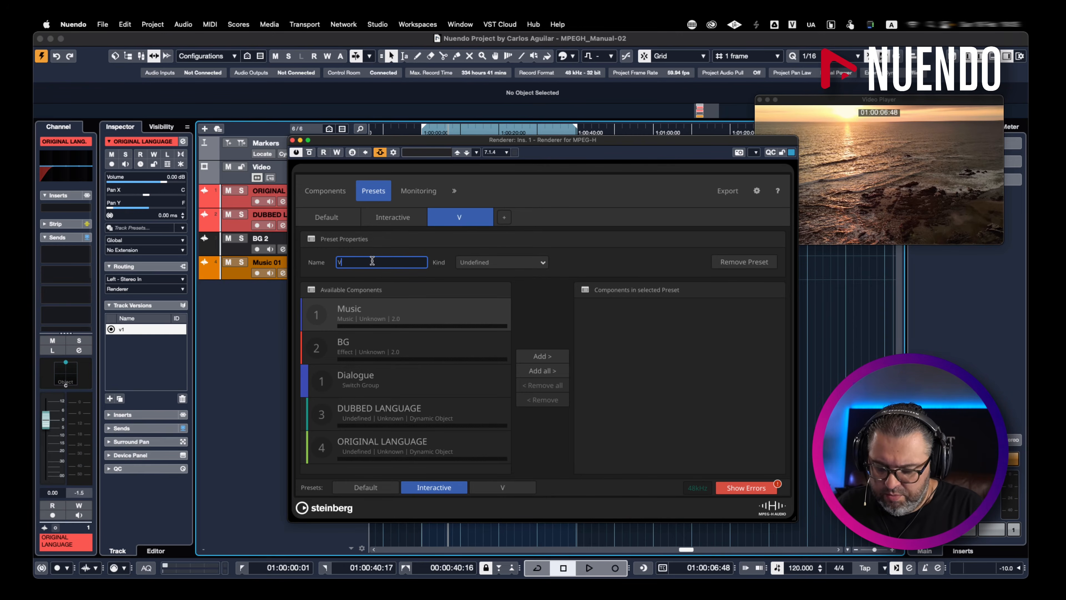
pyautogui.write('nt')
pyautogui.press('Return')
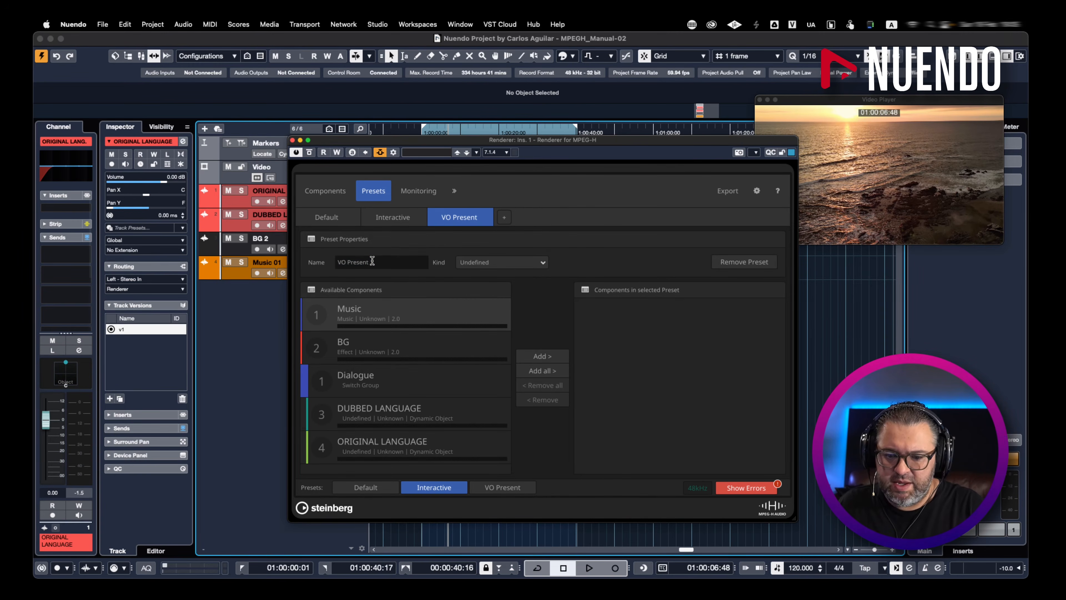
# Add all available components to the VO Present preset and set the gain to -10 dB for Music and 6 dB for Dialogue
pyautogui.click(544, 371)
pyautogui.moveTo(626, 402); pyautogui.dragTo(609, 471)
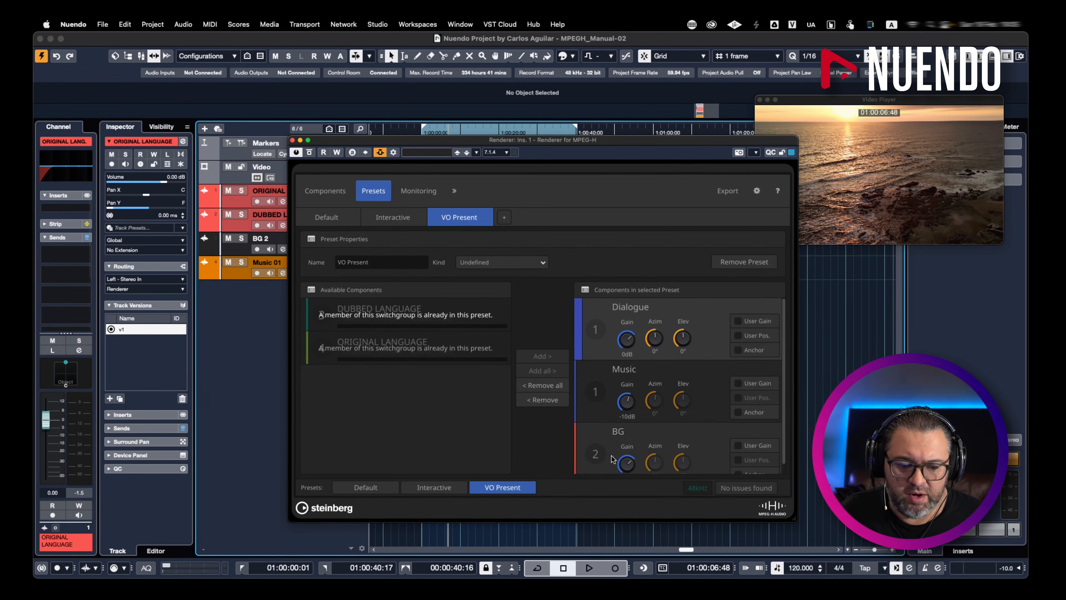
pyautogui.moveTo(634, 352); pyautogui.dragTo(632, 294)
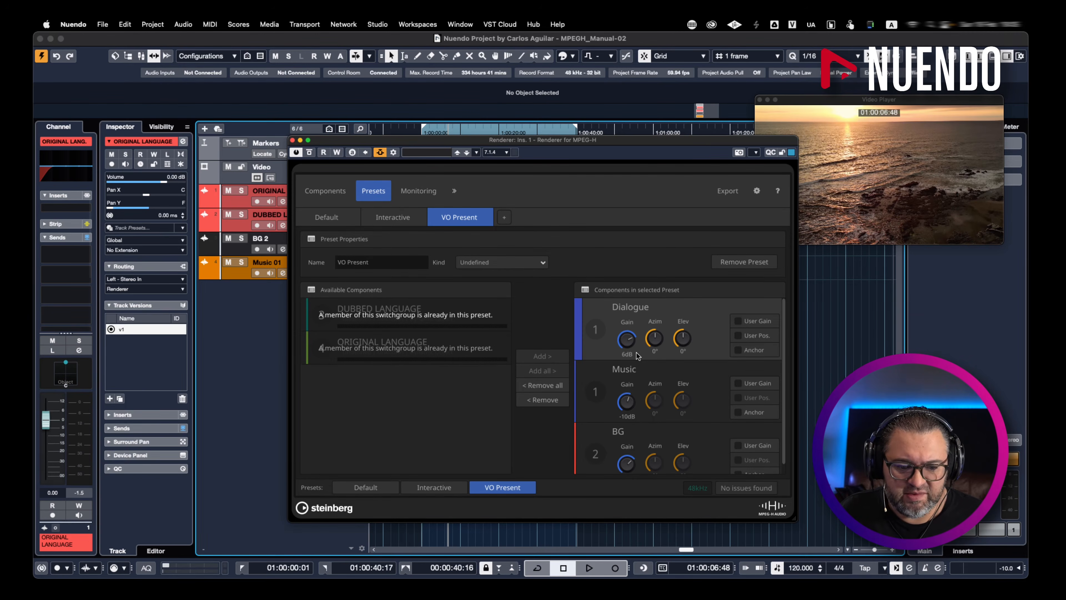
# Allow user gain for Music and Dialogue in the VO Present preset and mark both as anchors
pyautogui.click(740, 384)
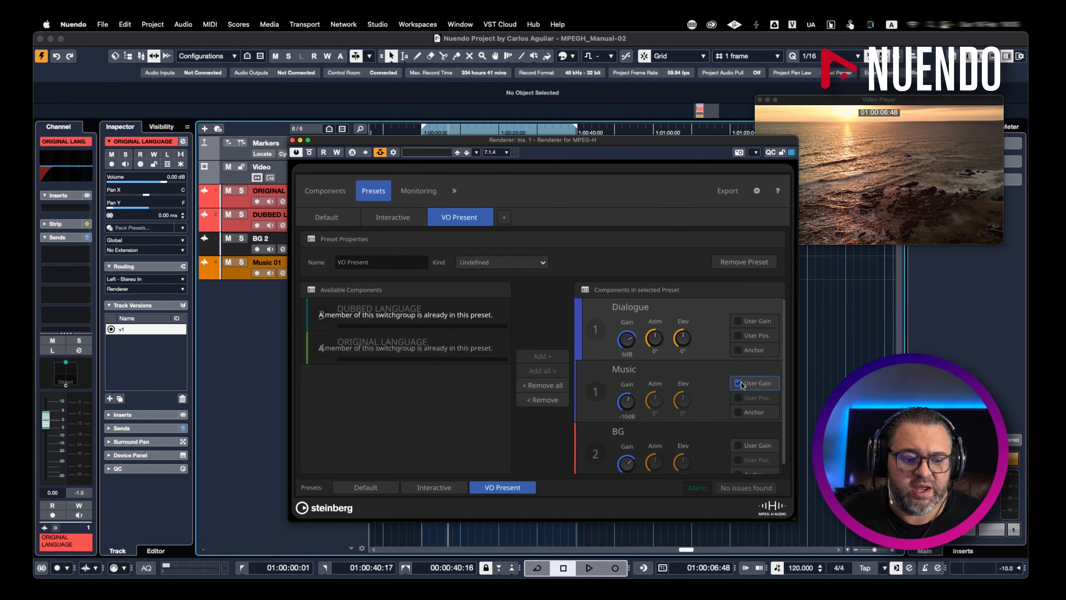
pyautogui.click(742, 322)
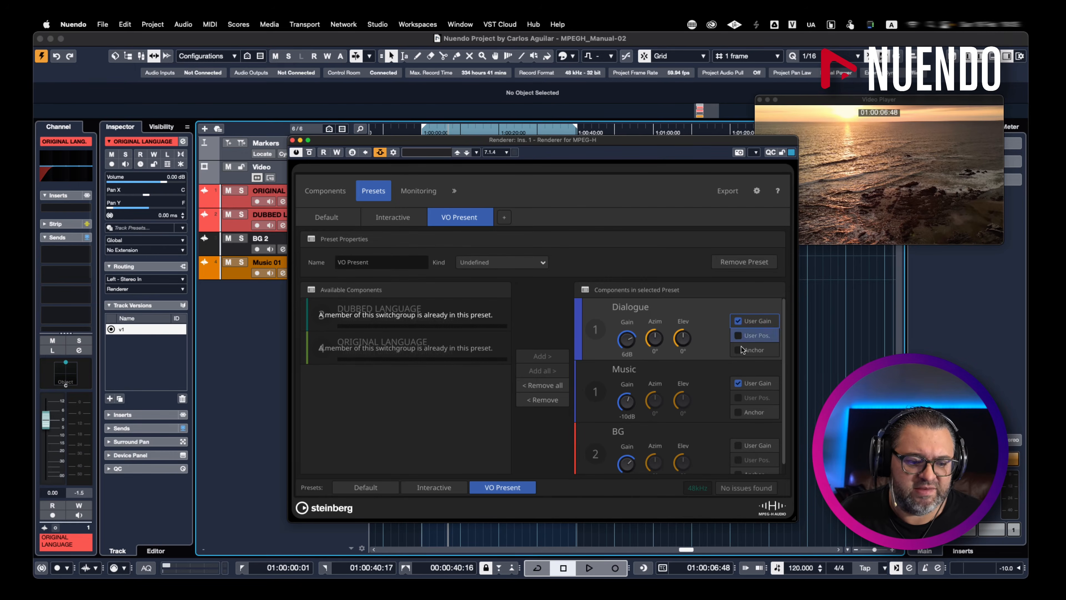
pyautogui.click(748, 413)
pyautogui.click(755, 351)
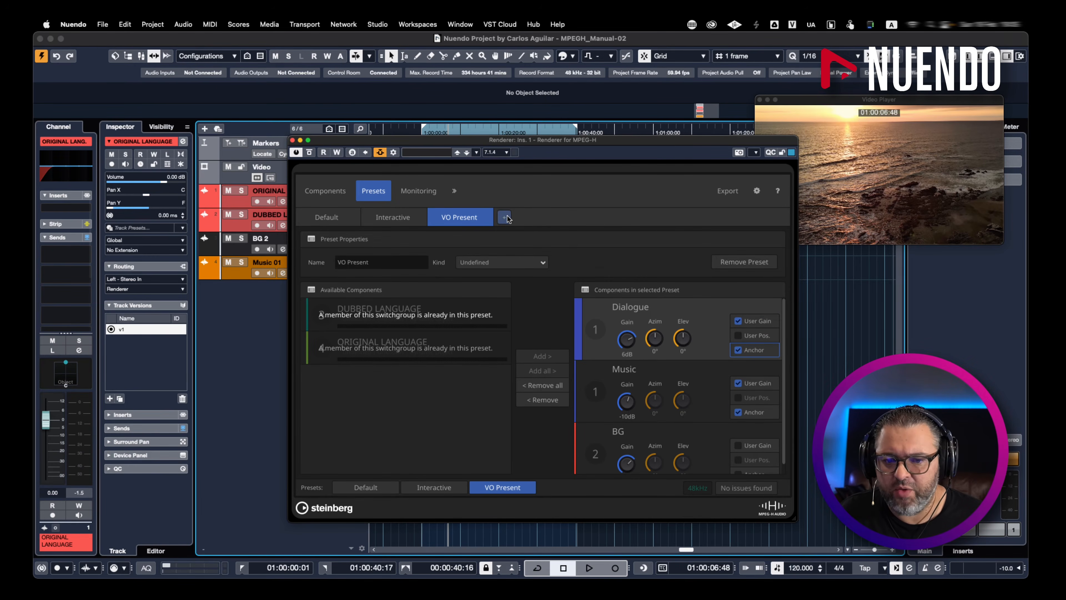
# Compare the VO Present and Default presets during playback in the monitoring view, and audition VO Present with Dialogue gain at -3 dB
pyautogui.click(421, 192)
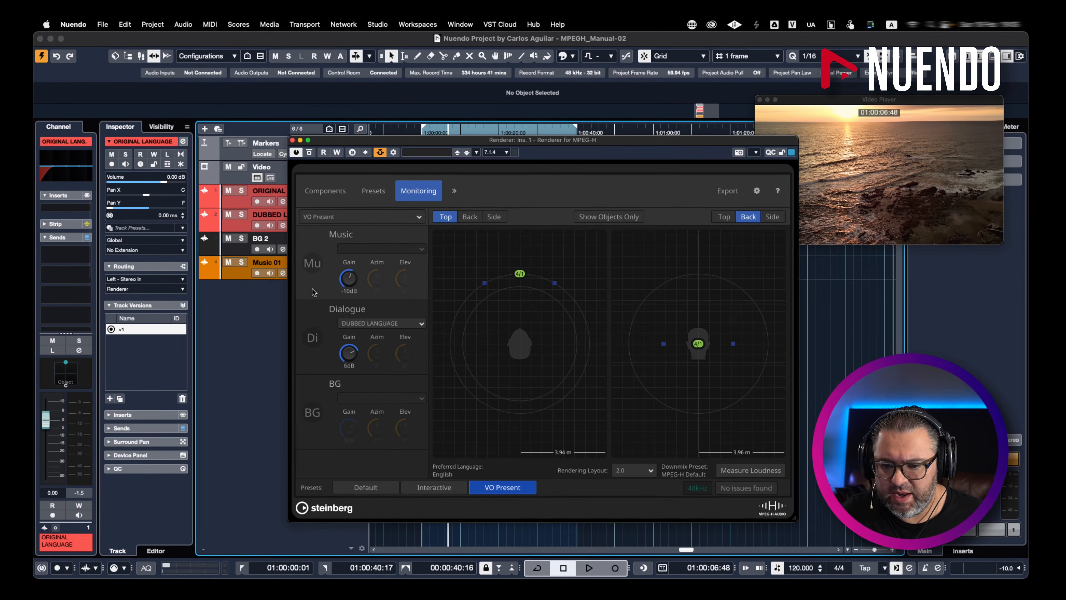
pyautogui.press('space')
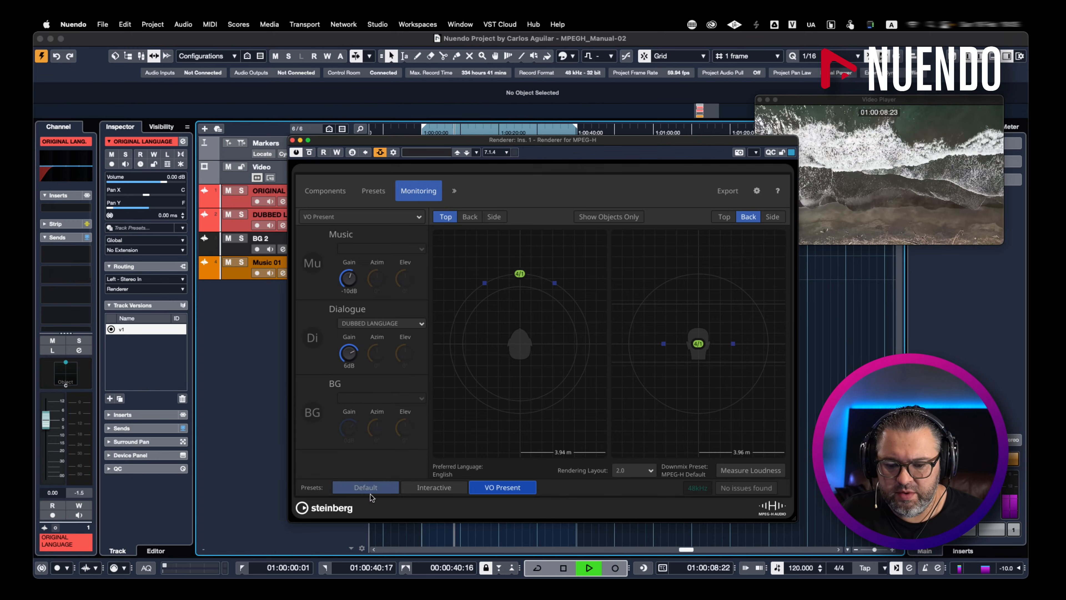
pyautogui.click(365, 487)
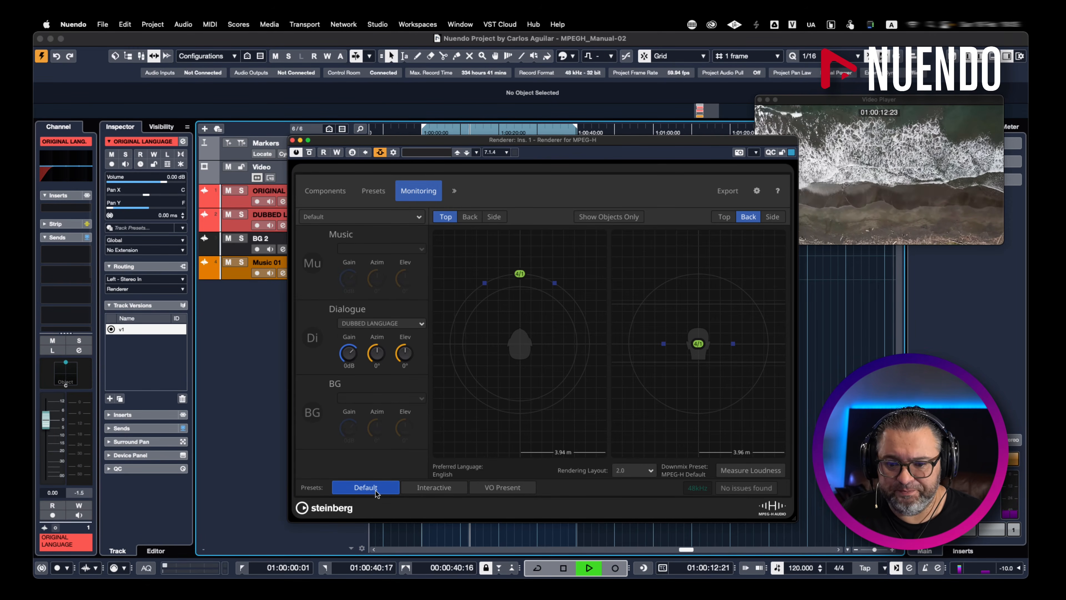
pyautogui.click(490, 489)
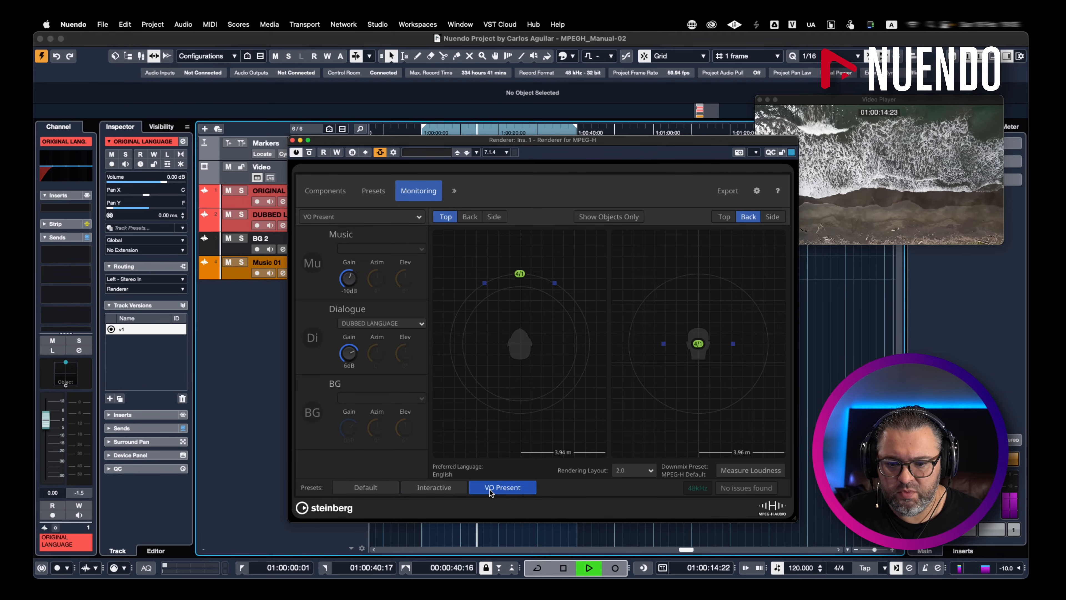
pyautogui.moveTo(348, 353); pyautogui.dragTo(348, 415)
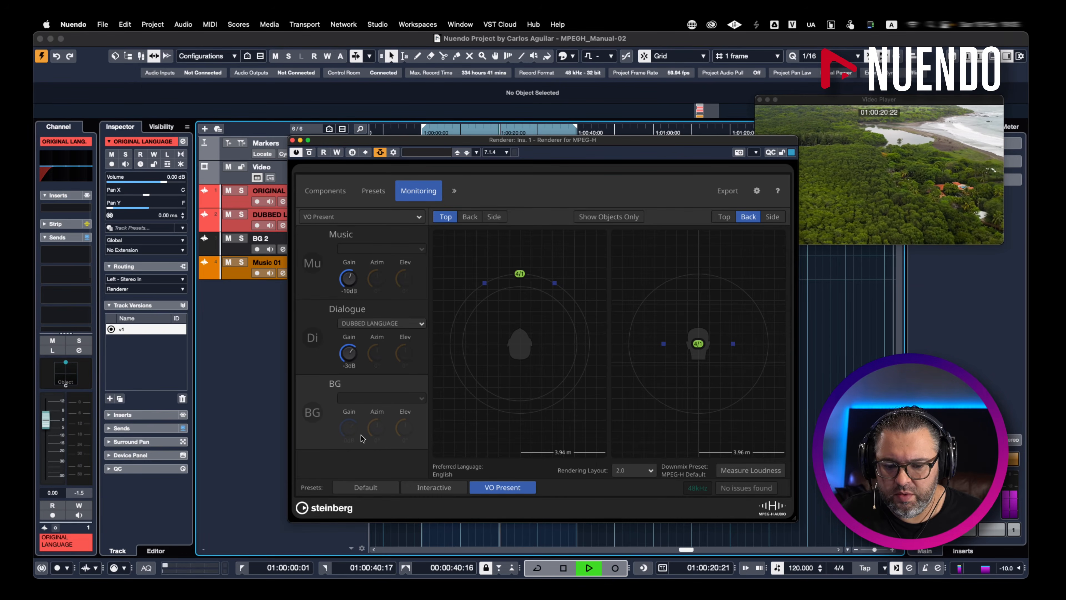
pyautogui.press('space')
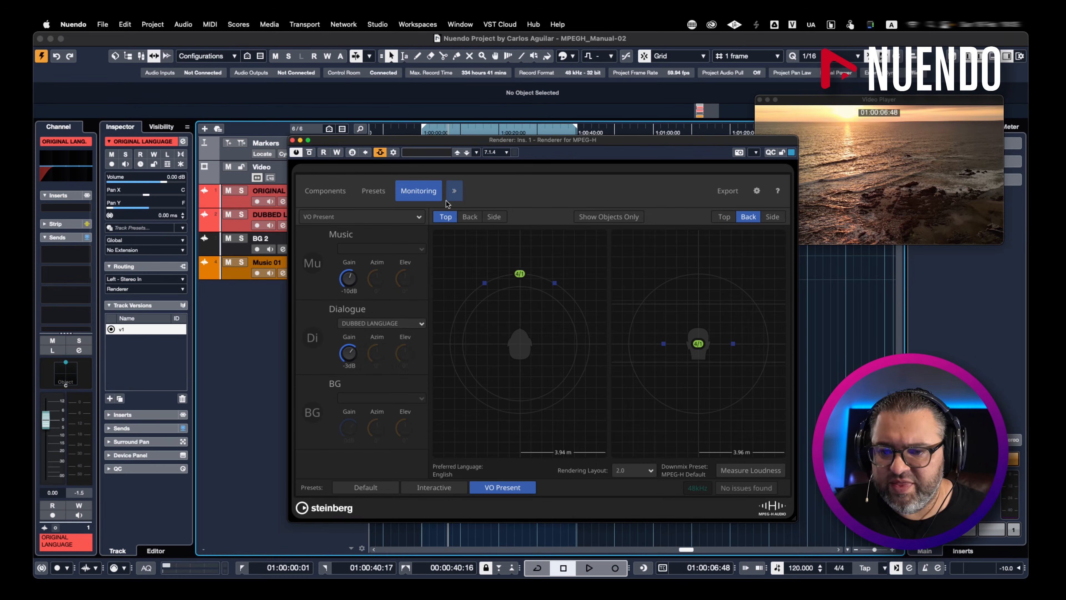
pyautogui.click(368, 197)
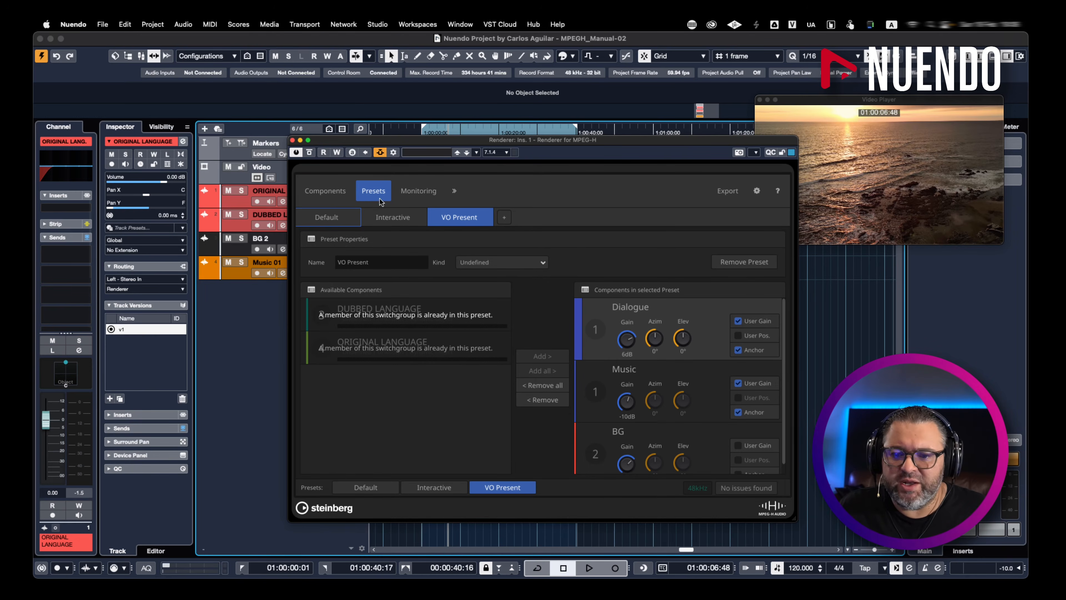
pyautogui.click(347, 197)
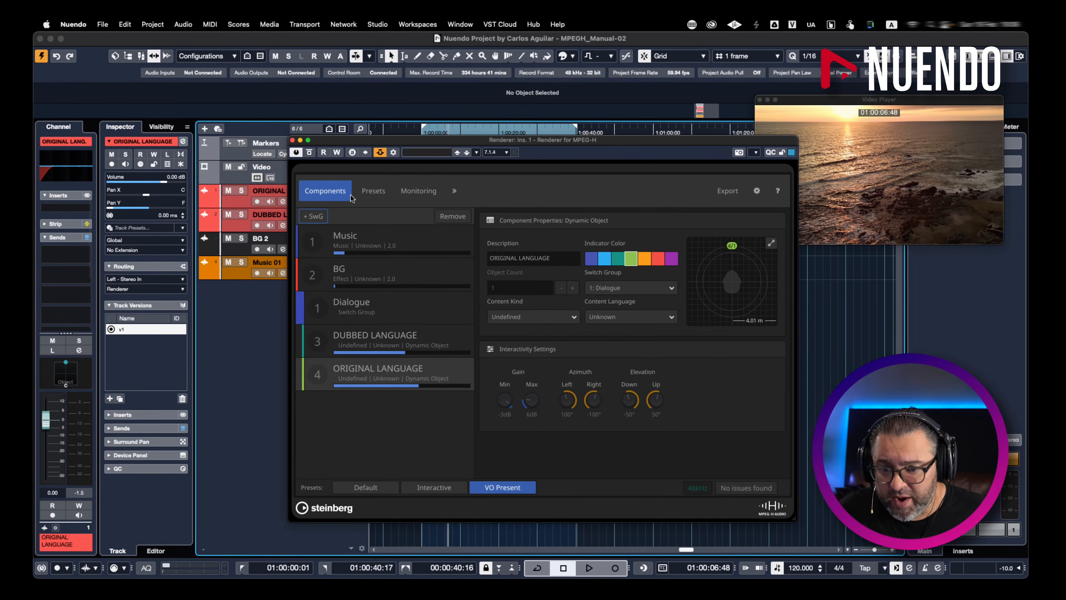
pyautogui.click(379, 193)
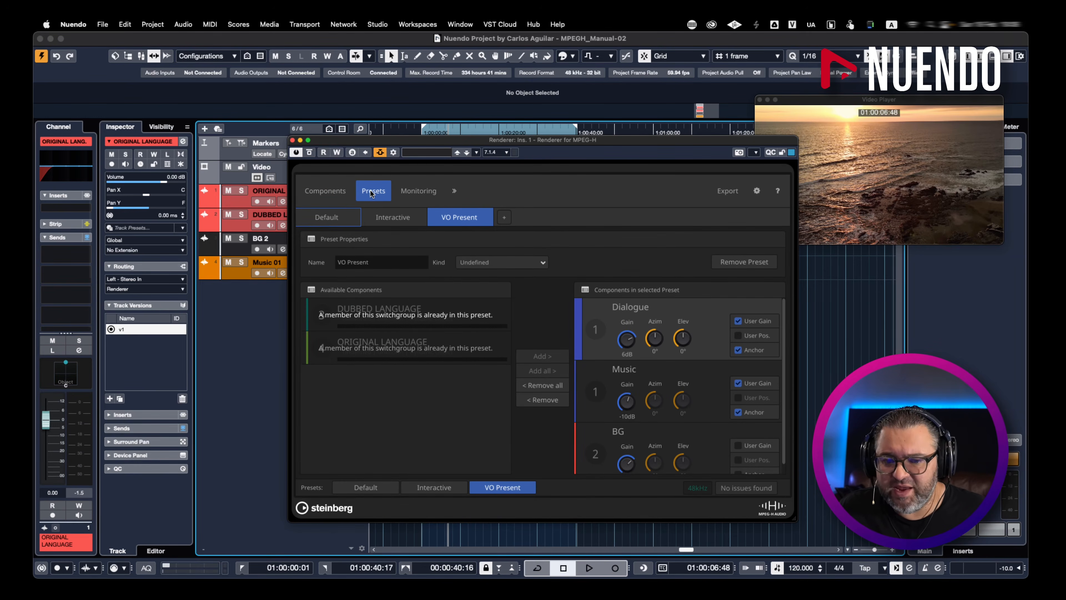
# Set the monitoring rendering layout to Binaural and audition the mix
pyautogui.click(411, 192)
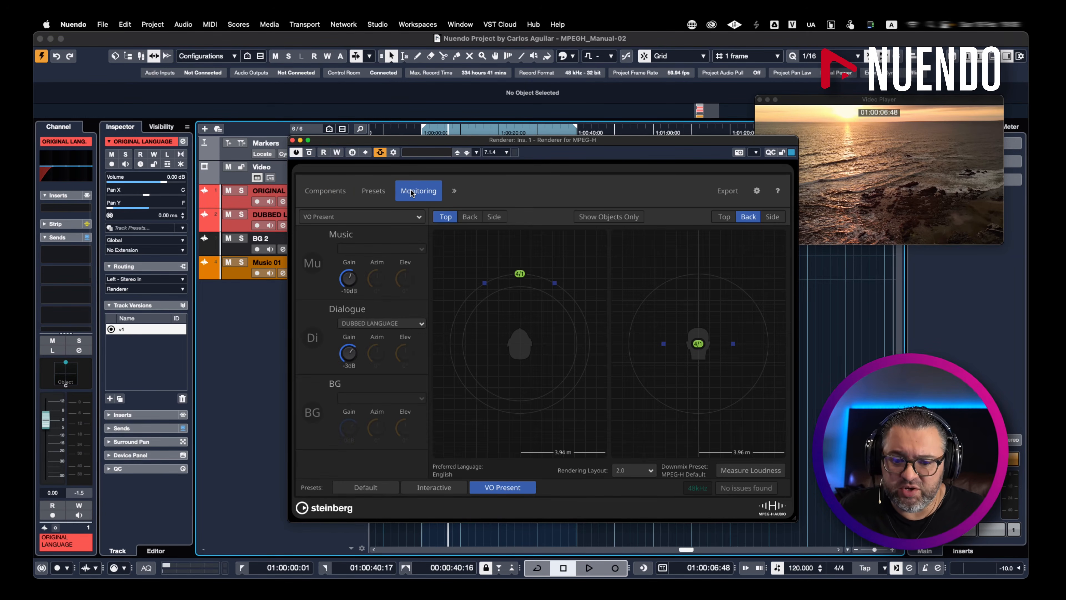
pyautogui.click(647, 473)
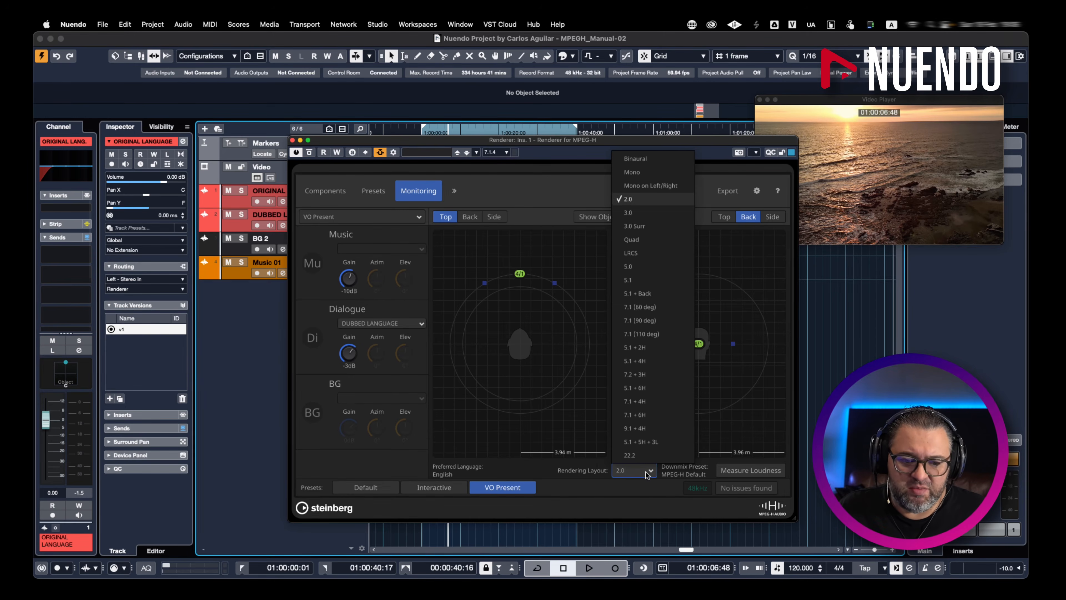
pyautogui.click(636, 158)
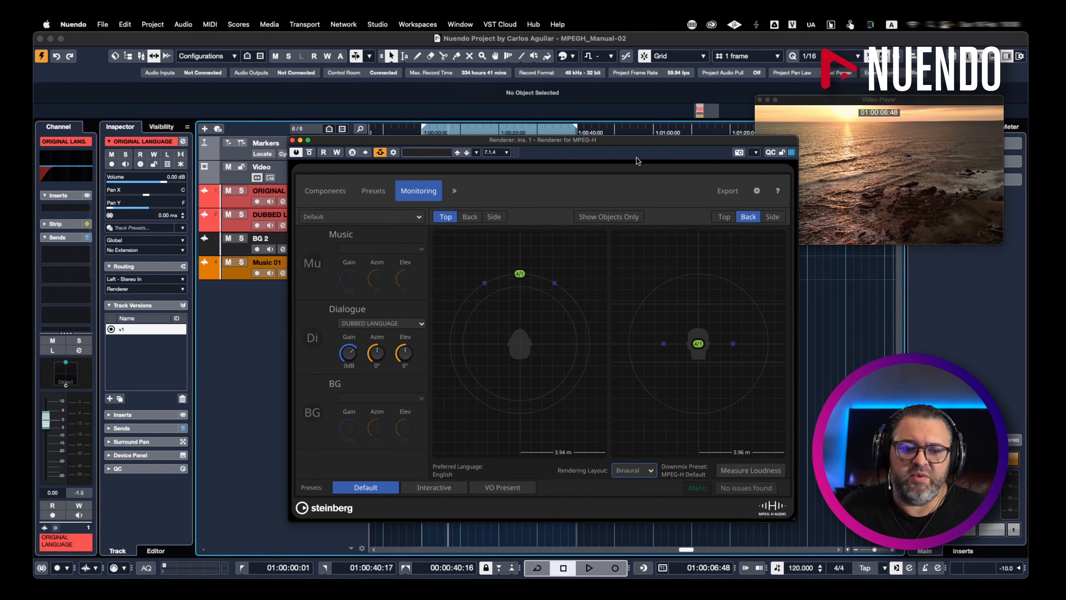
pyautogui.press('space')
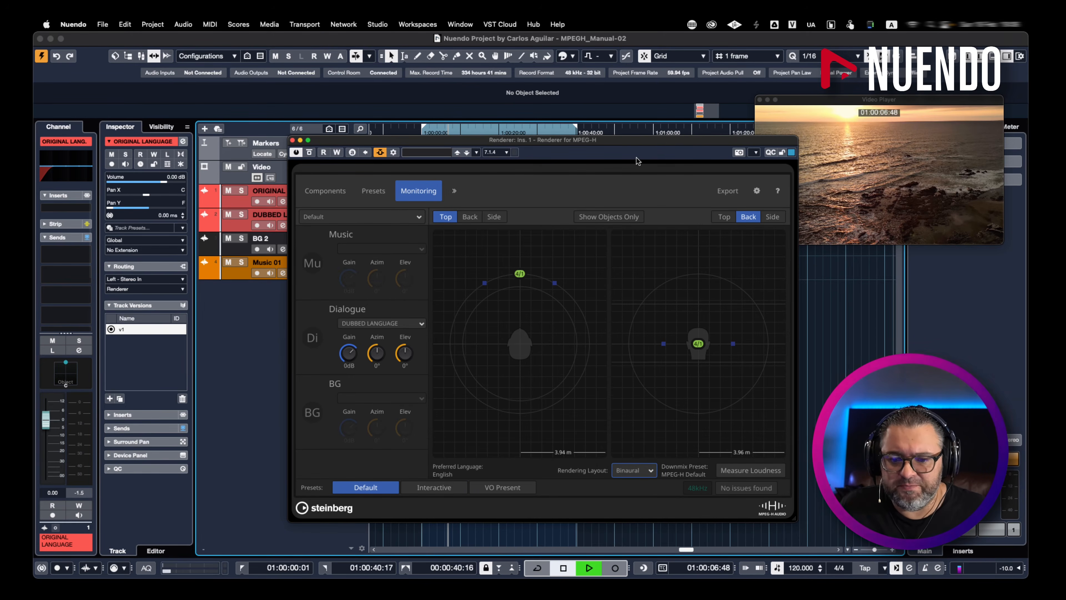
pyautogui.press('space')
# Check the available rendering layouts and set the monitoring layout to 2.0
pyautogui.click(645, 471)
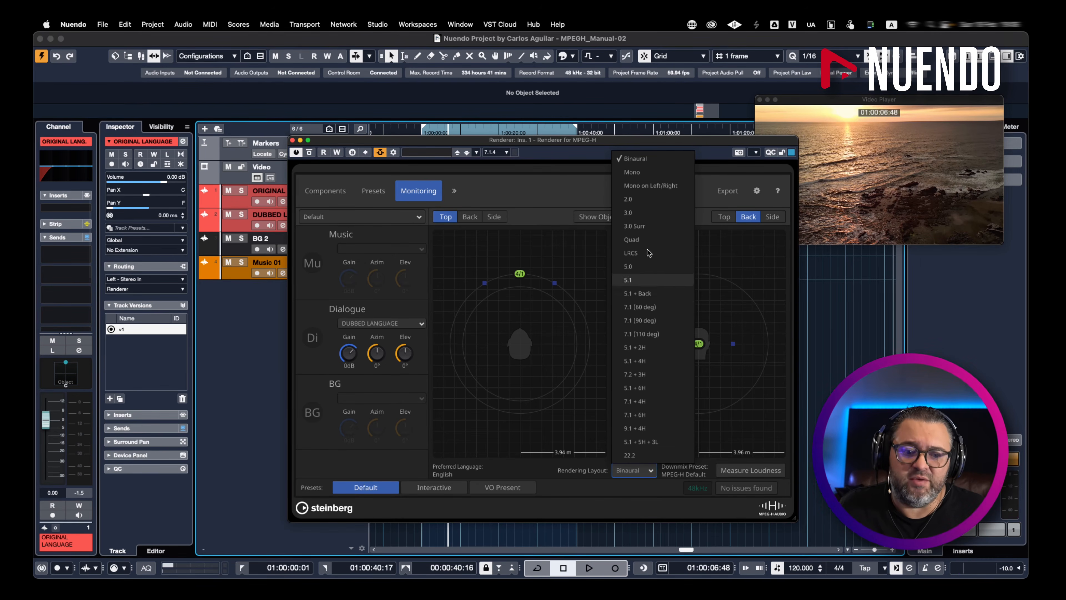
pyautogui.click(570, 194)
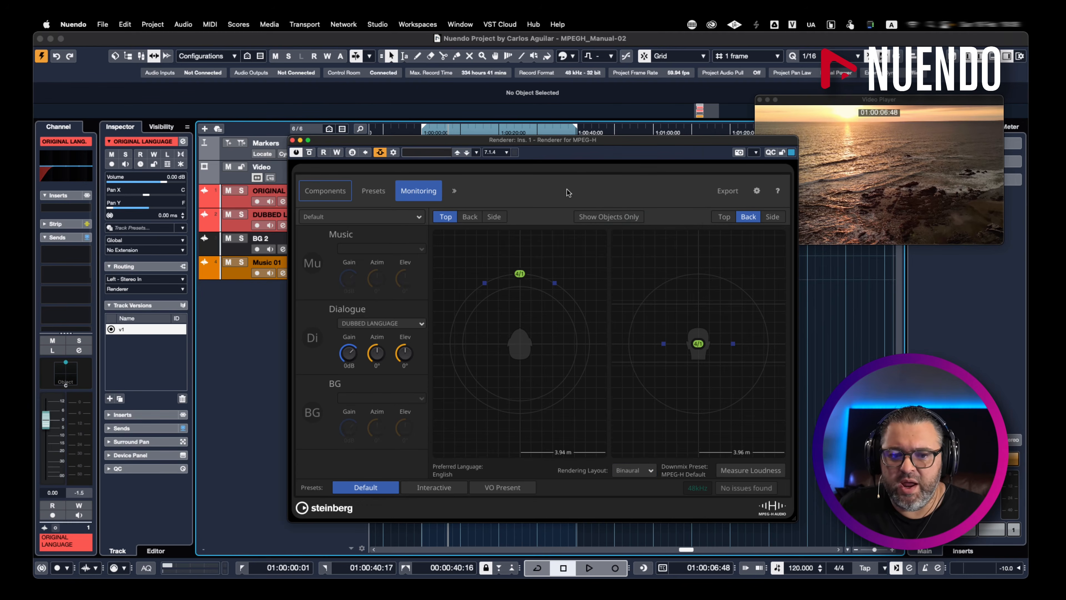
pyautogui.click(637, 471)
pyautogui.click(639, 203)
pyautogui.click(606, 190)
pyautogui.click(587, 349)
# Switch both object position displays in the monitoring view to the Side view
pyautogui.click(490, 219)
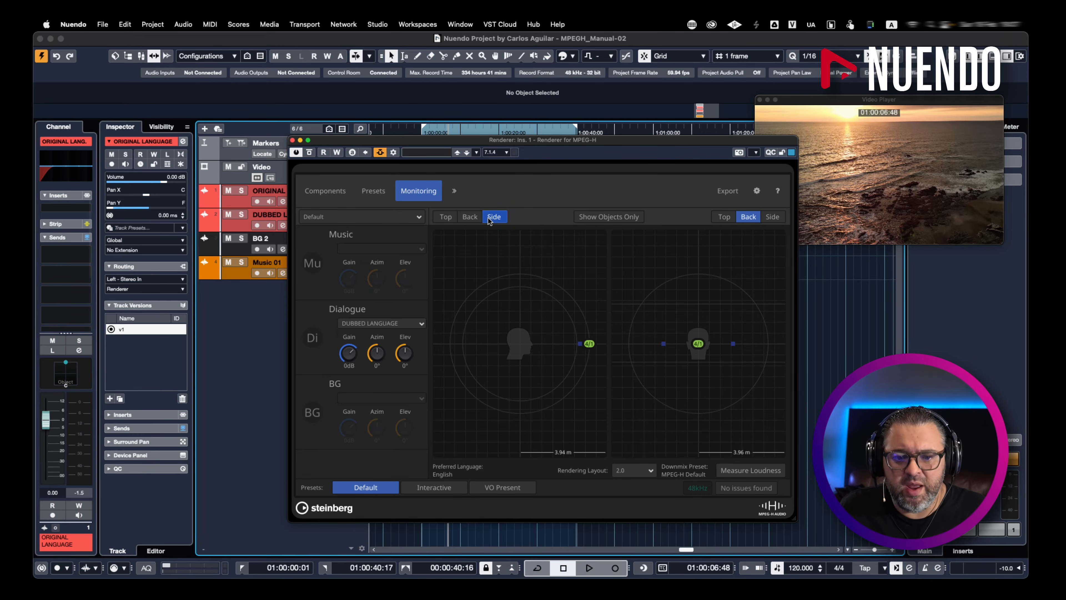
pyautogui.click(777, 216)
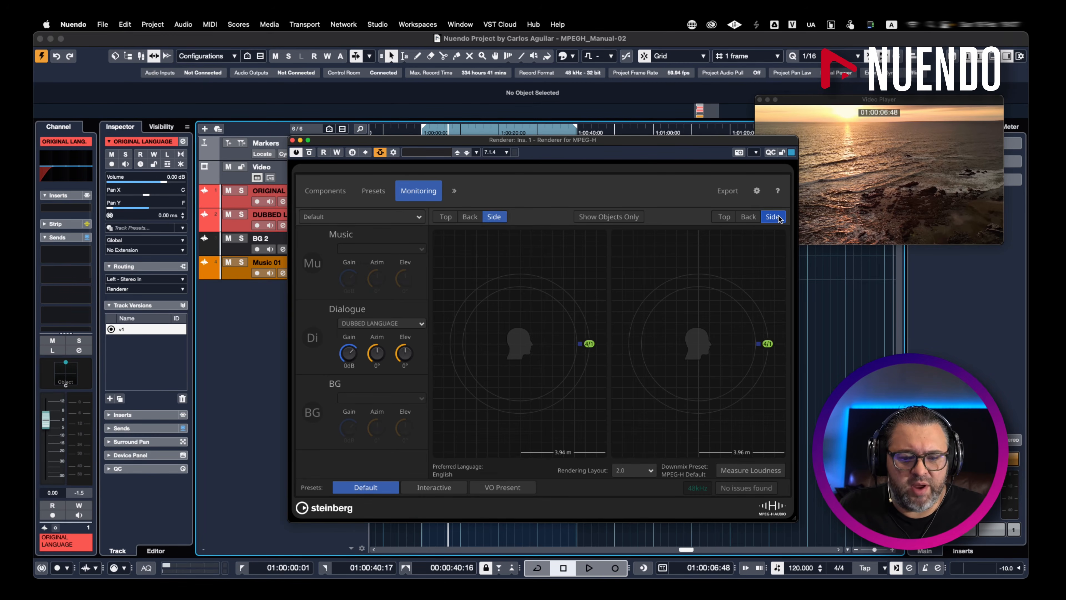
pyautogui.click(328, 279)
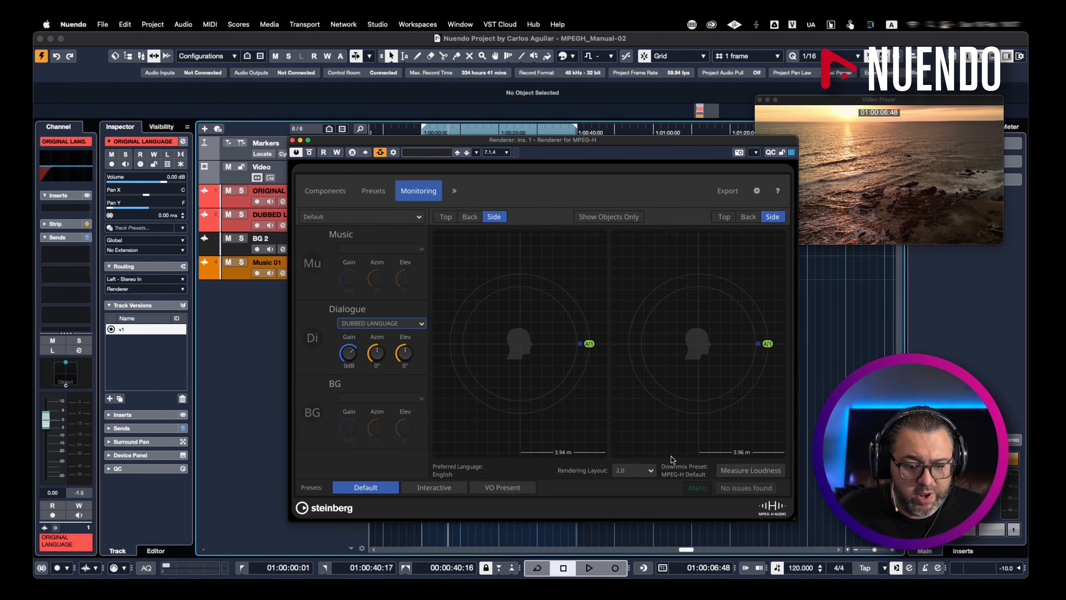
# Run a new loudness measurement of the MPEG-H scene and close the measurement dialog
pyautogui.click(760, 472)
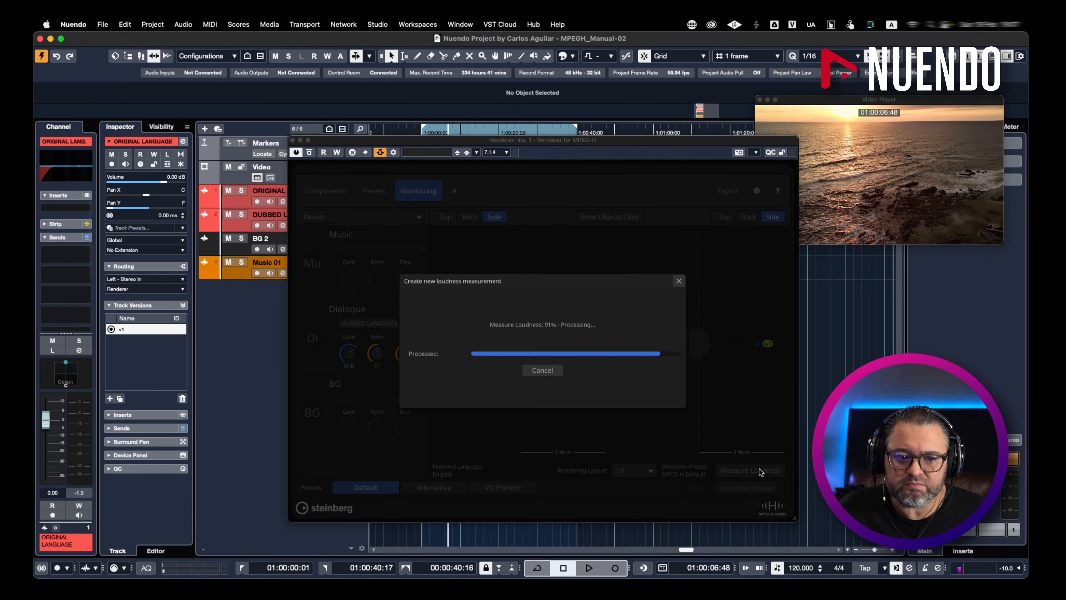
pyautogui.click(678, 281)
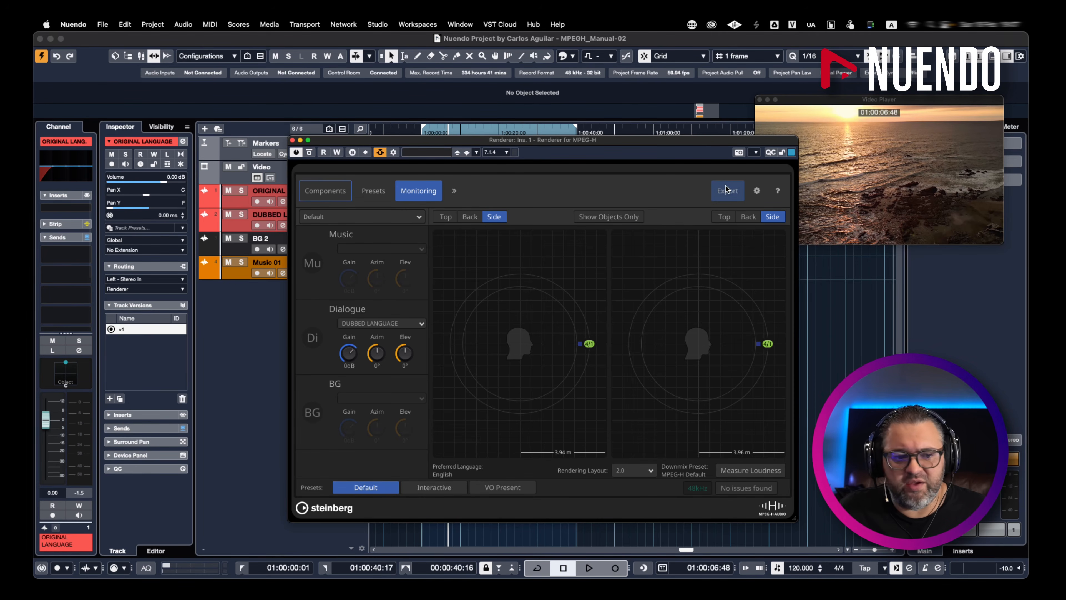
# Review the renderer's scene and user preferences, and examine the localization labels for components, switch groups and presets
pyautogui.click(758, 191)
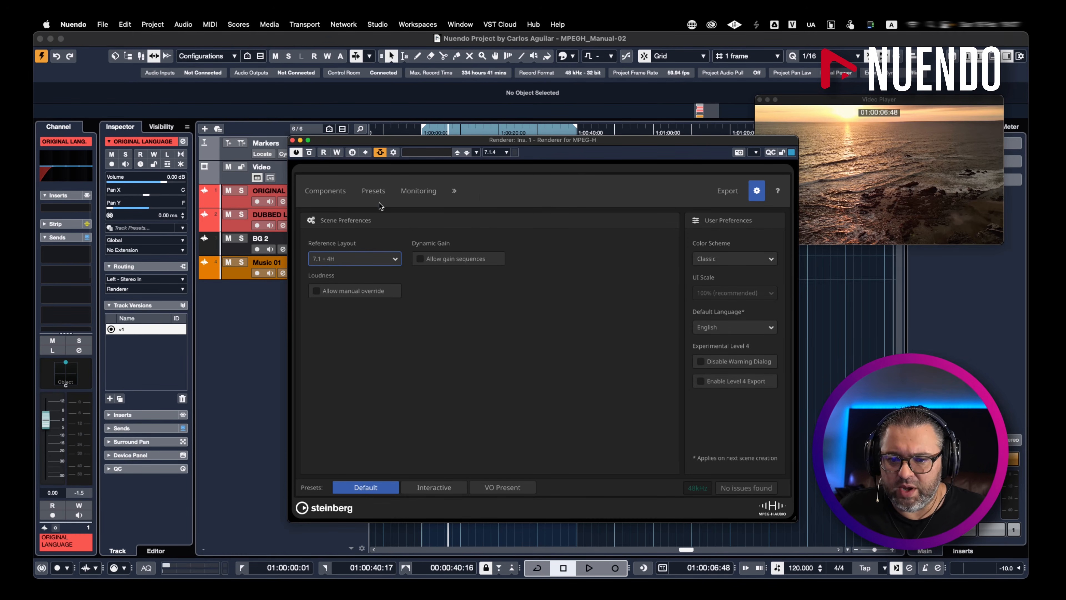
pyautogui.click(757, 194)
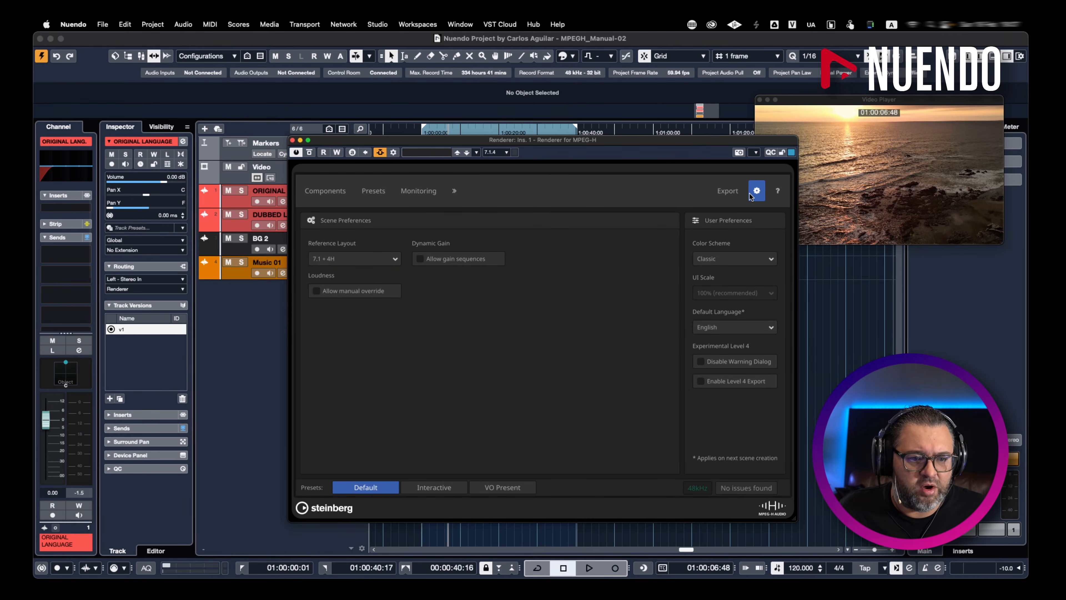
pyautogui.click(430, 195)
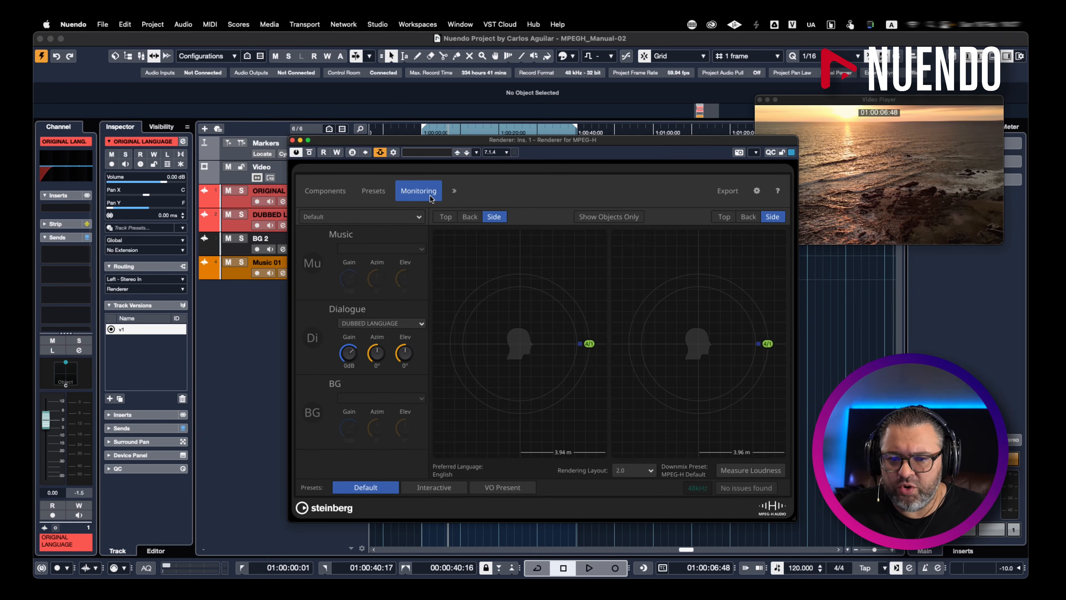
pyautogui.click(456, 193)
pyautogui.click(488, 191)
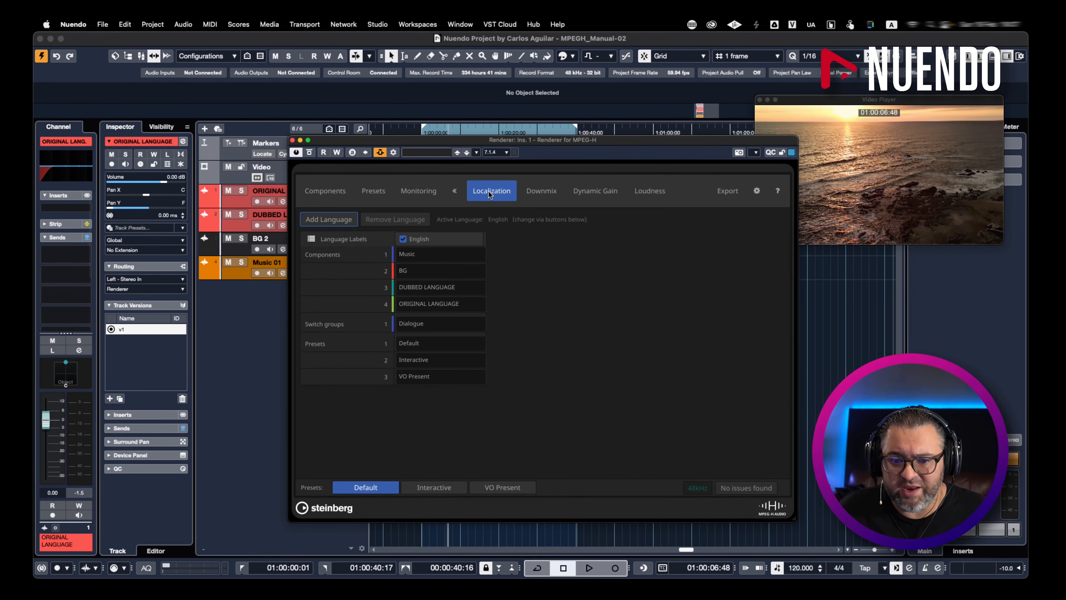
# Add a custom 5.1 downmix configuration and set its preset to Dynamic
pyautogui.click(552, 193)
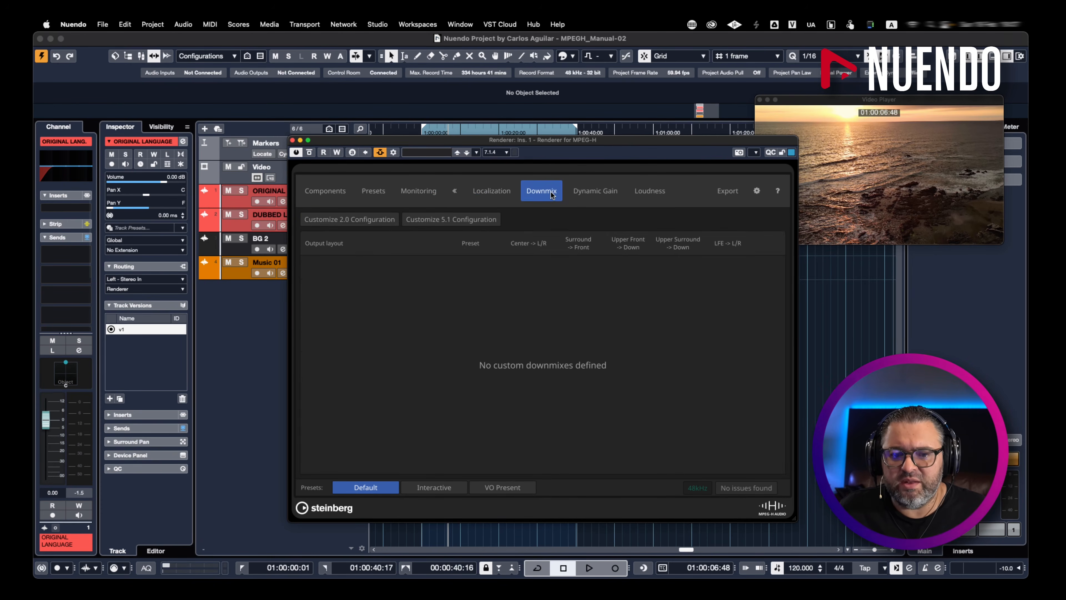
pyautogui.click(445, 221)
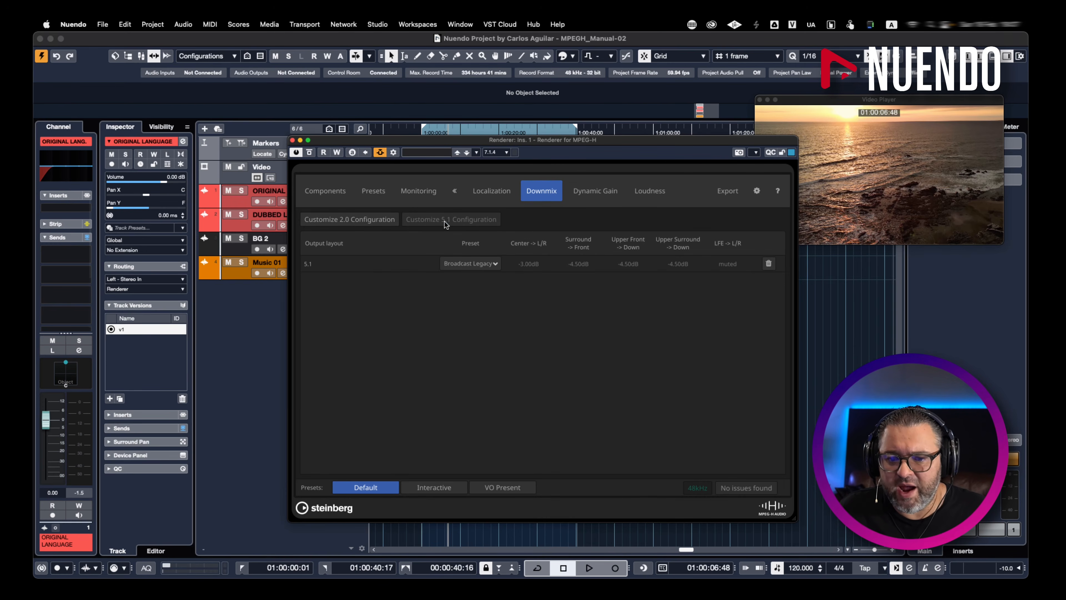
pyautogui.click(476, 265)
pyautogui.click(479, 290)
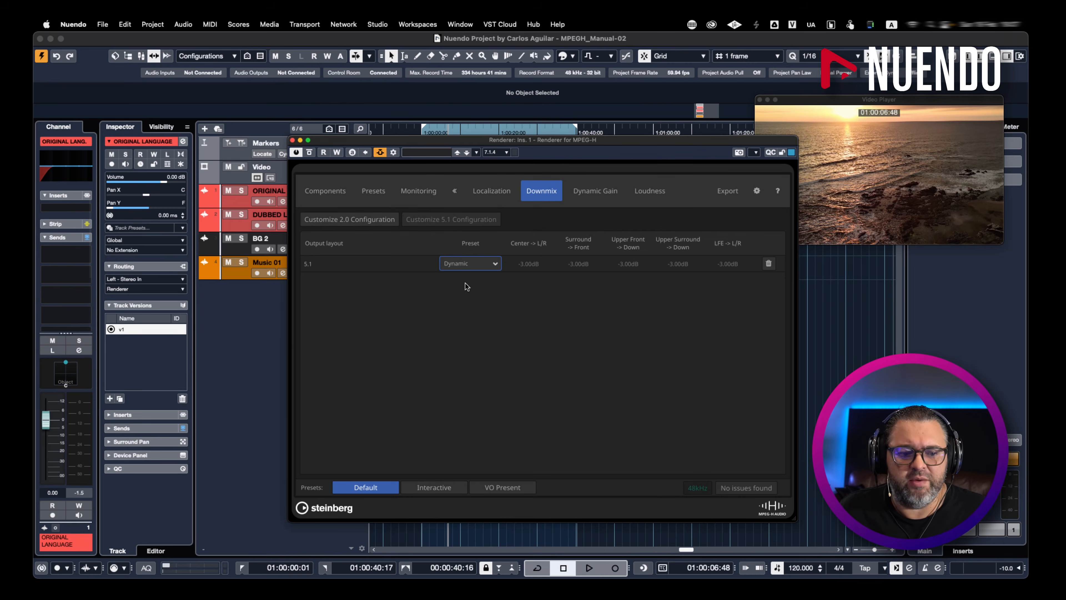
# Examine the dynamic gain settings and the component and preset loudness values, and return to the components overview
pyautogui.click(601, 192)
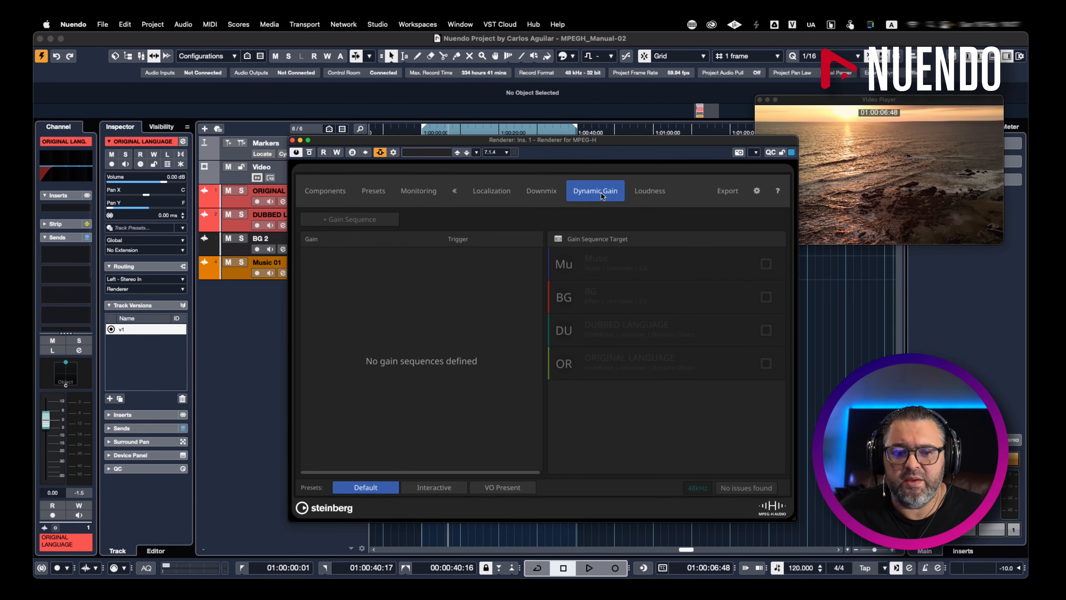
pyautogui.click(662, 192)
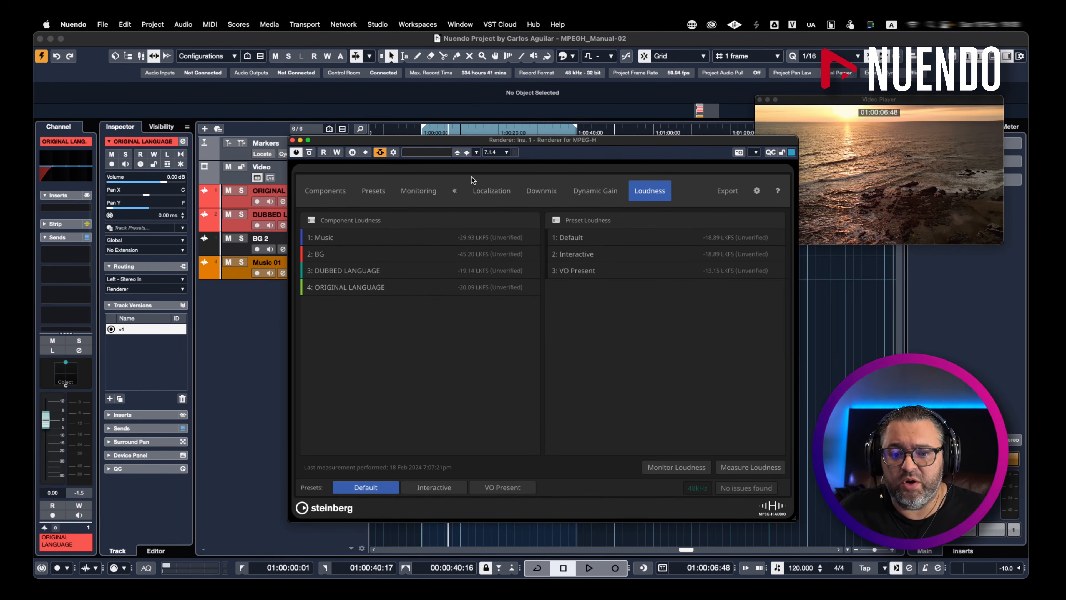
pyautogui.click(455, 192)
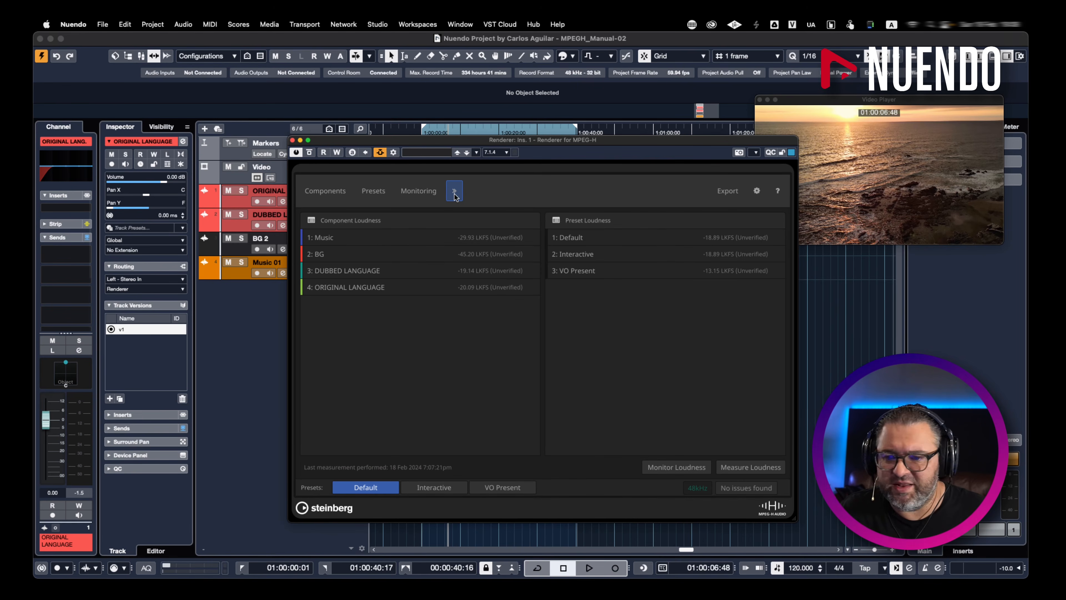
pyautogui.click(337, 192)
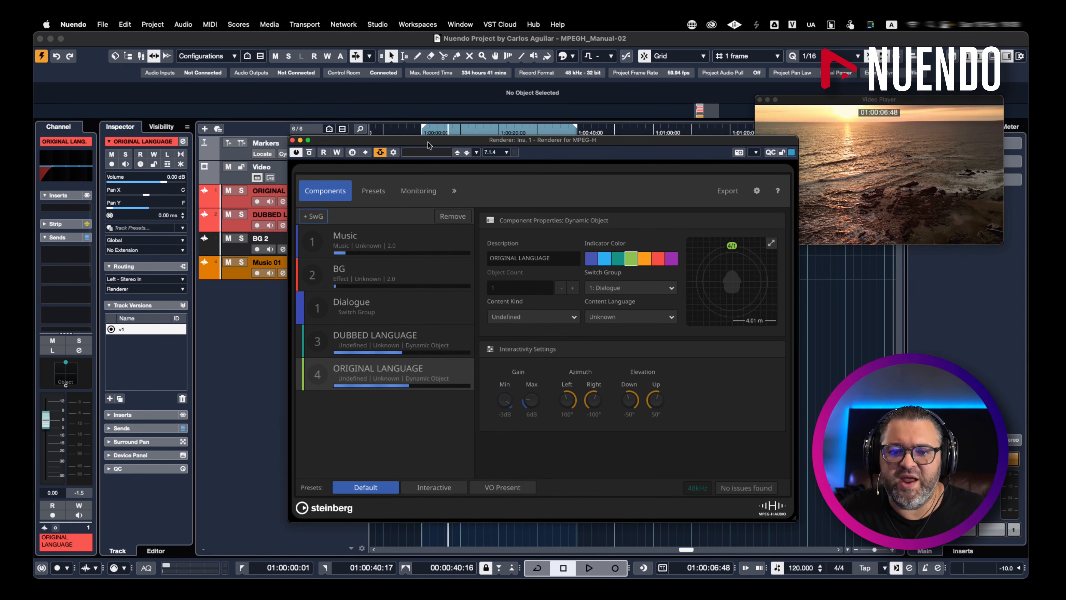